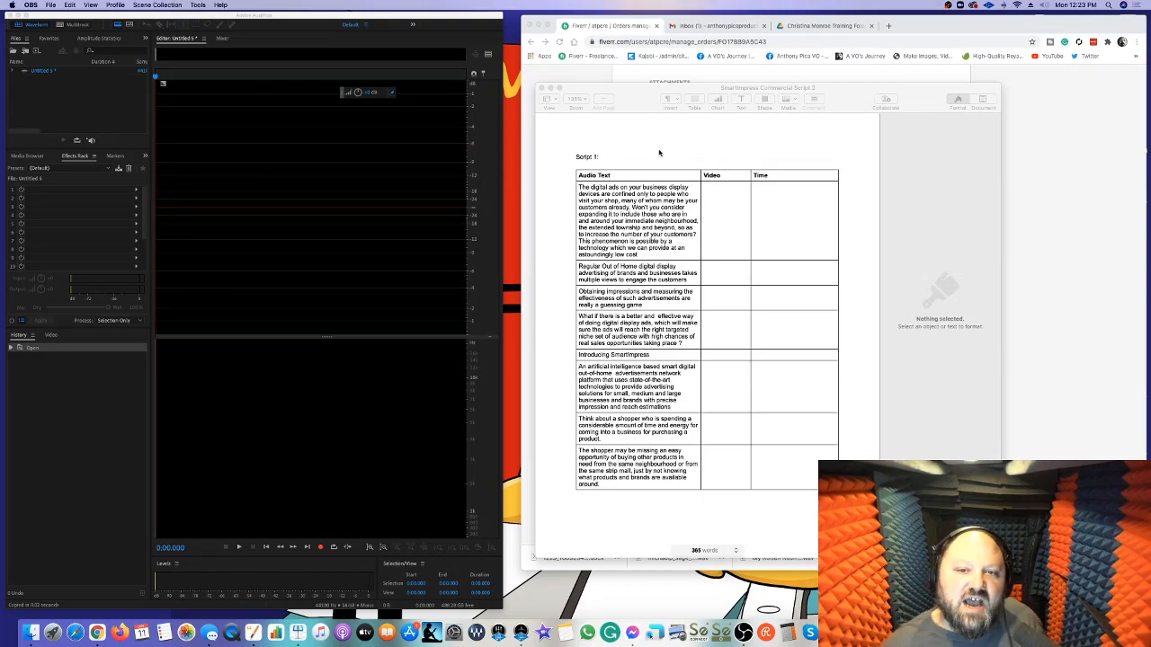
Move the script document window up beside the audio editor and enlarge it
click(1000, 87)
drag(1000, 87, 1107, 41)
drag(906, 50, 876, 45)
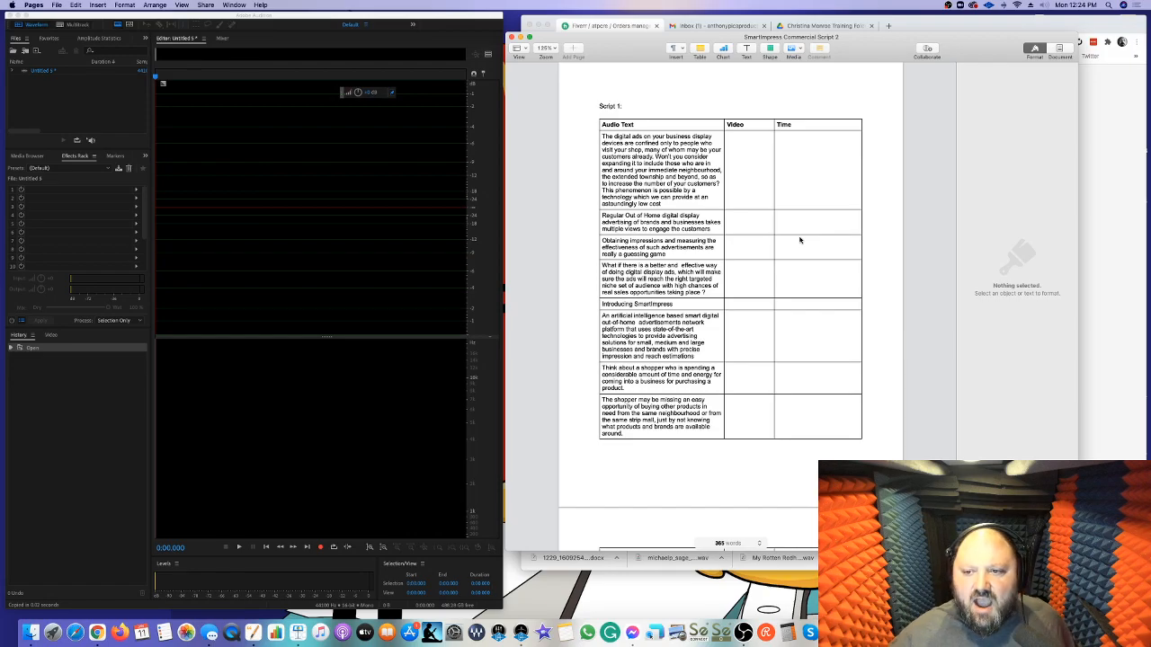
Hide the script document's formatting sidebar and set its page zoom to 300%, with the Script 1 table in view
scroll(800, 240, down, 5)
scroll(802, 243, up, 5)
scroll(781, 236, up, 1)
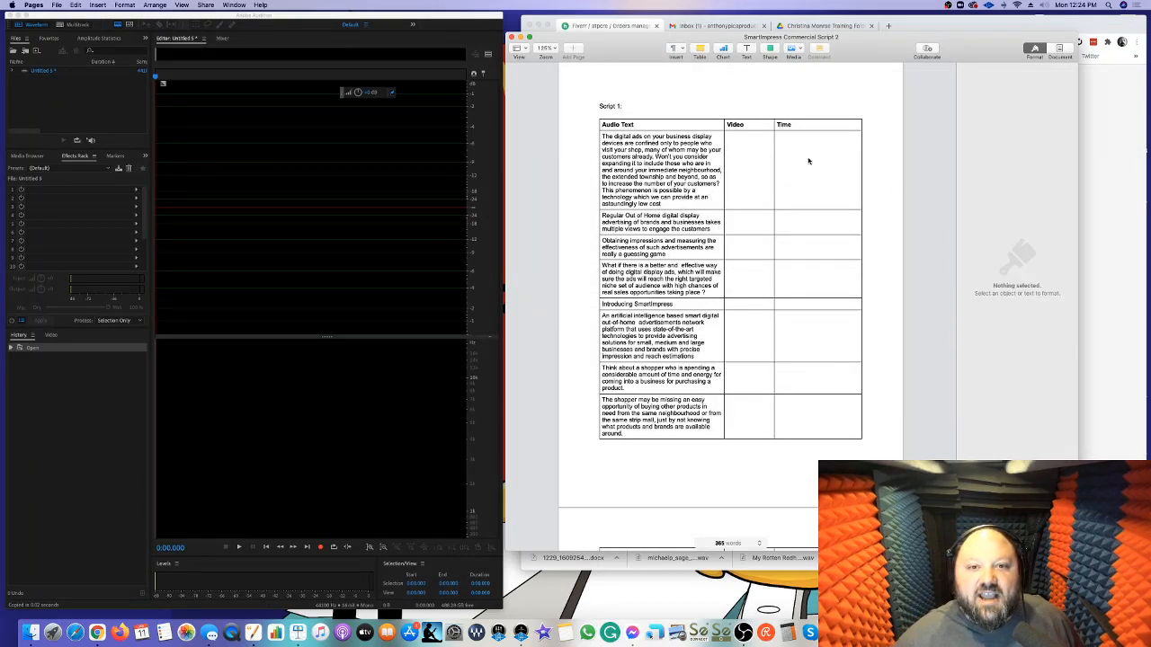
click(1034, 50)
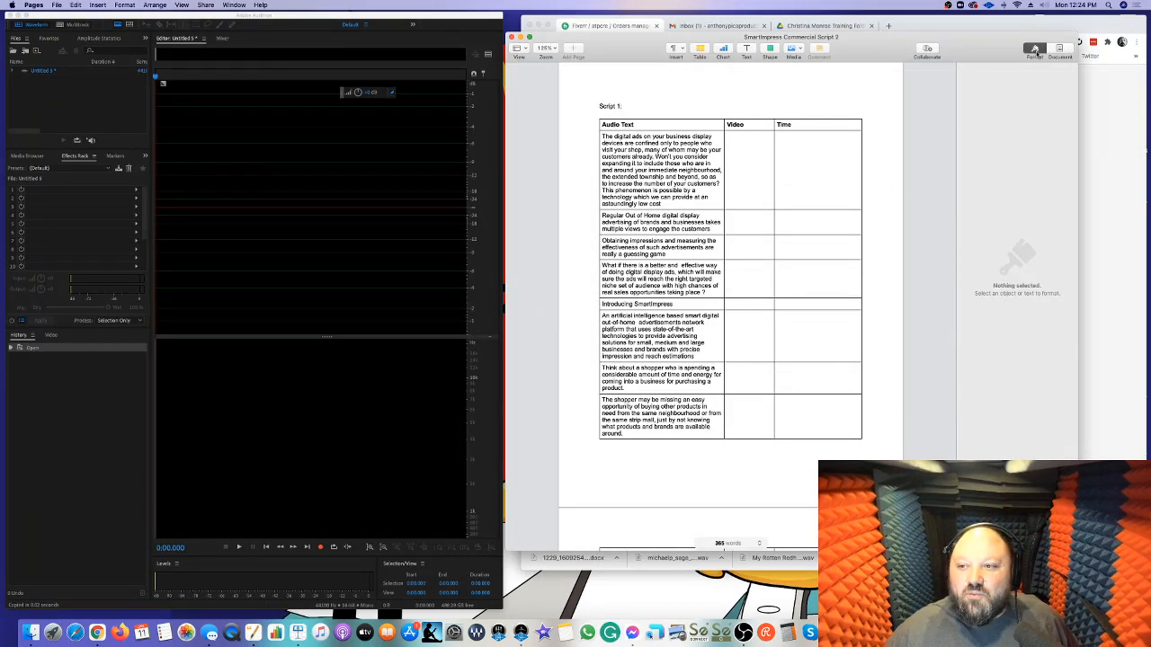
click(546, 50)
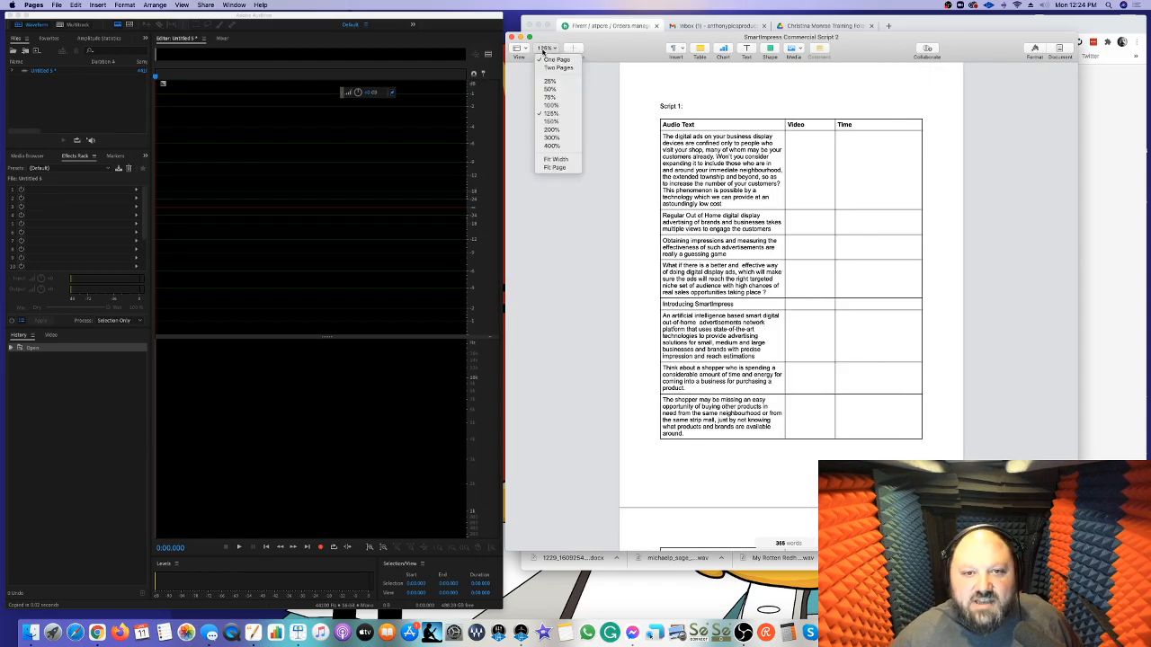
click(551, 130)
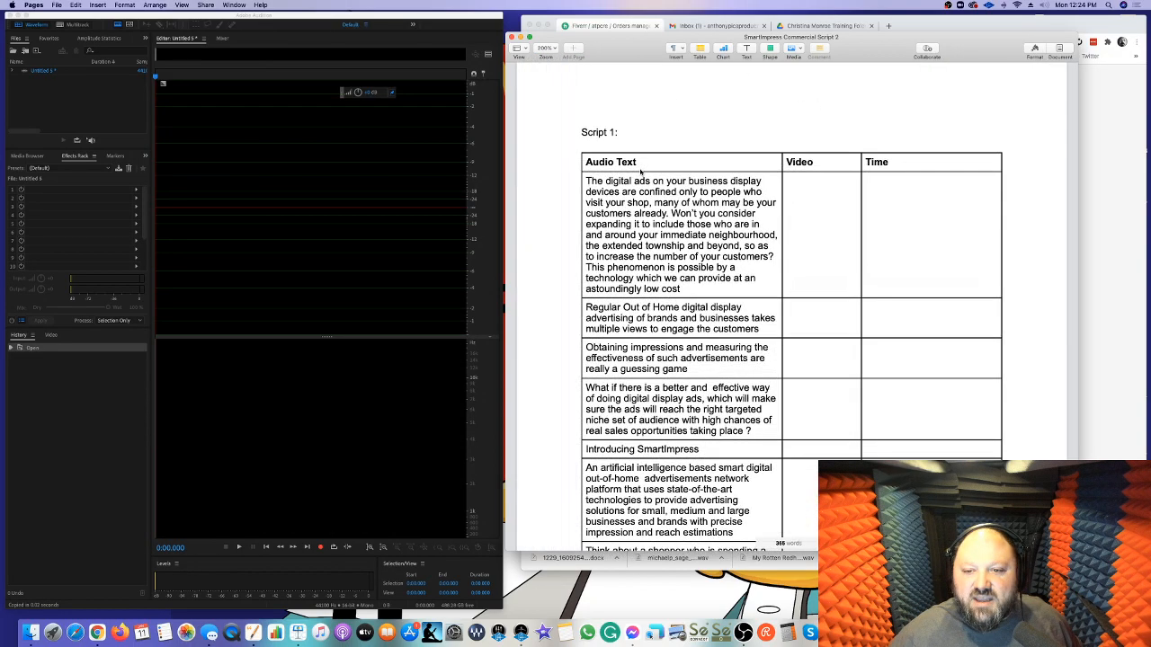
click(549, 51)
click(551, 142)
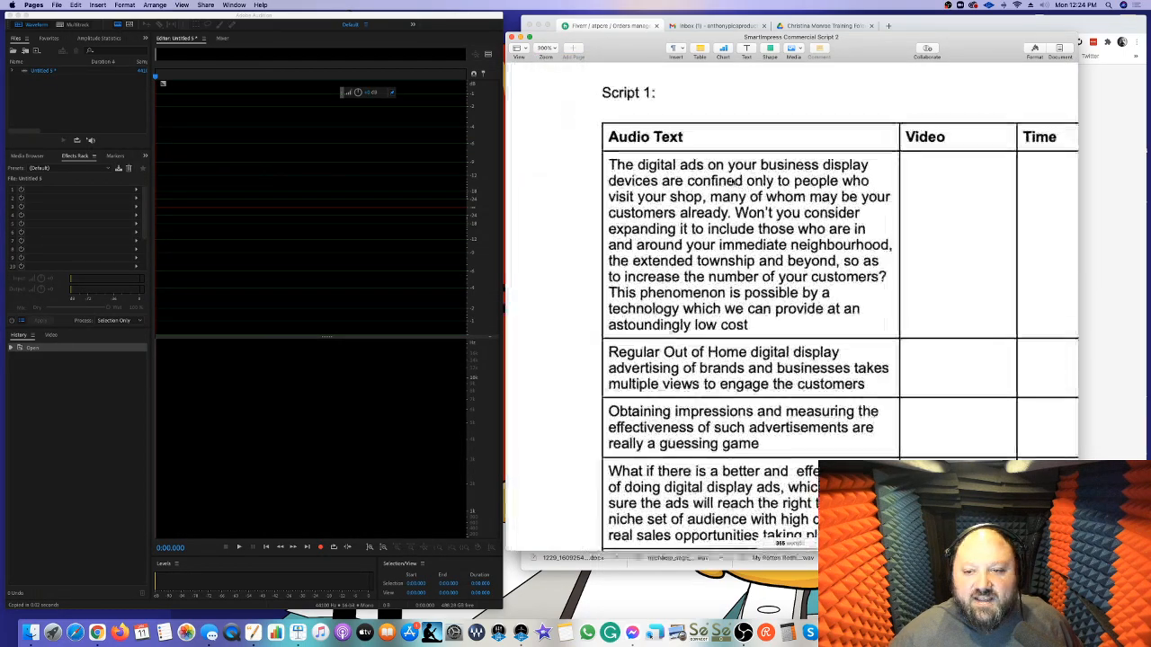
scroll(737, 183, right, 3)
scroll(764, 187, down, 2)
scroll(771, 187, up, 2)
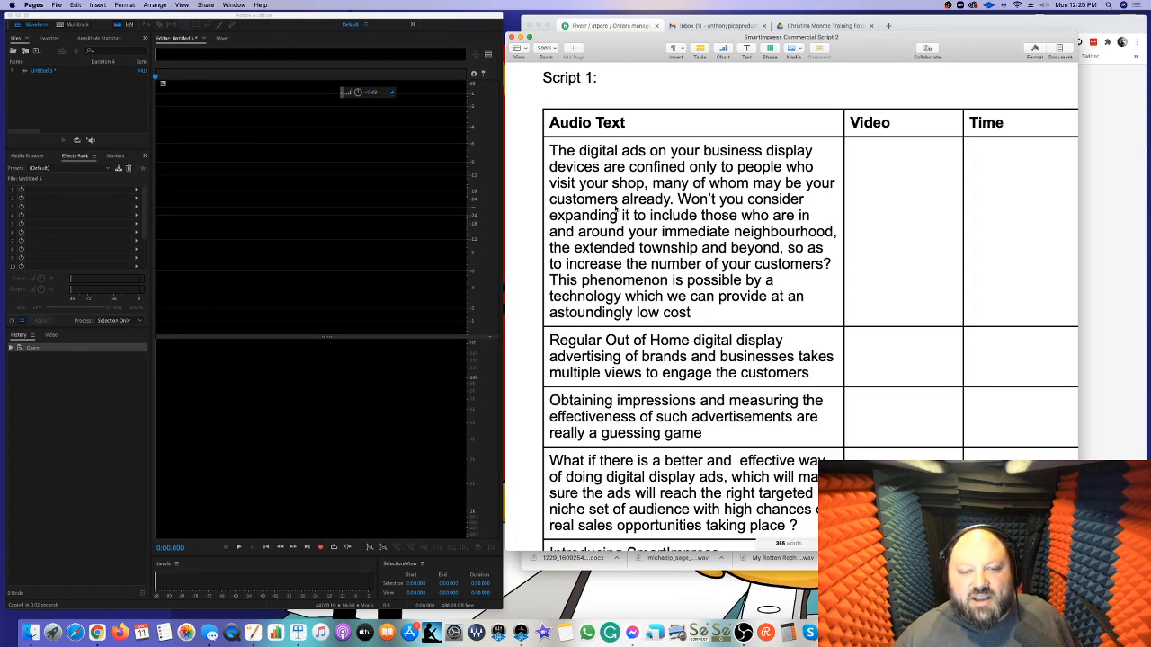
Record a short first take of the script's opening lines in Adobe Audition, about 7 seconds long, and stop
click(403, 194)
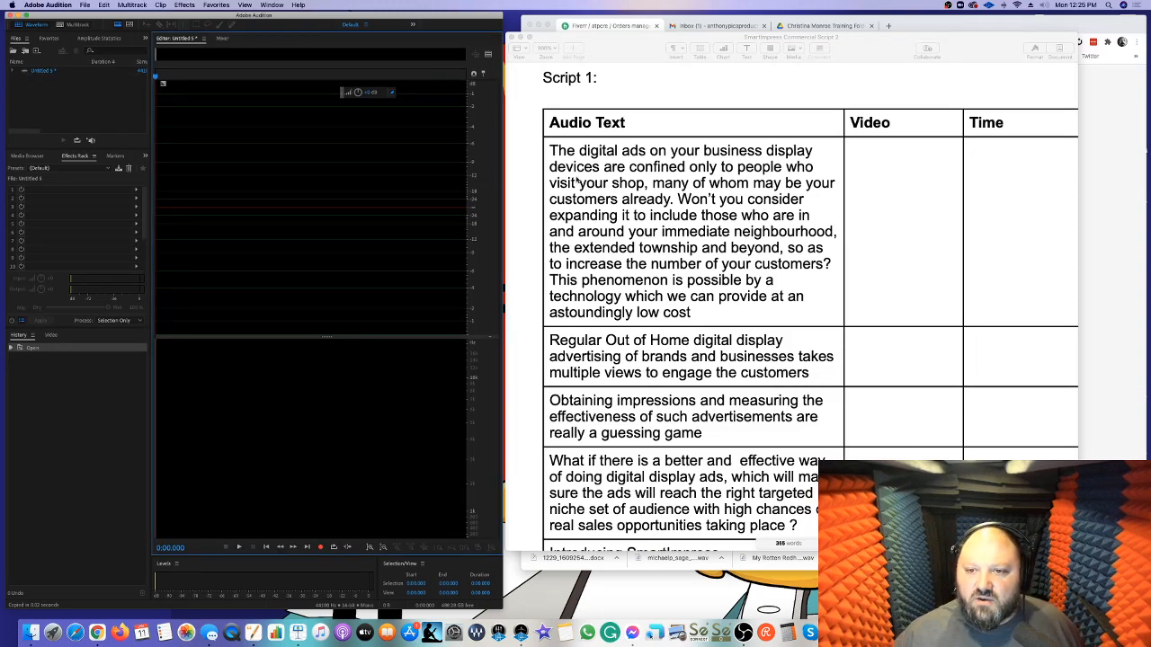
click(320, 549)
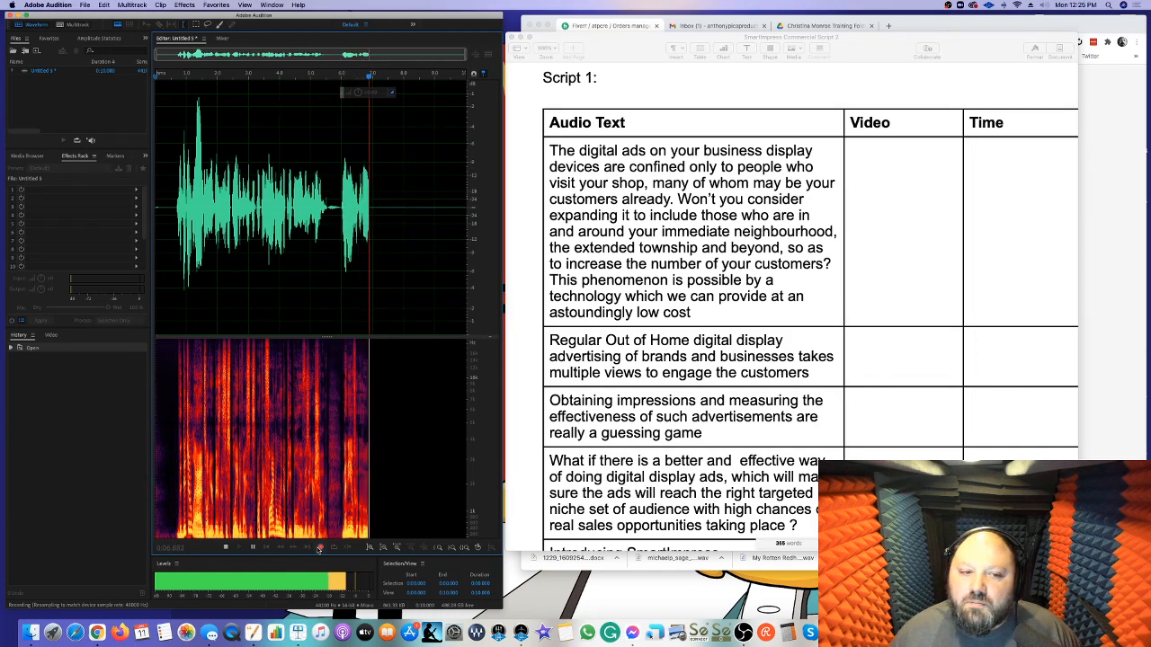
click(320, 548)
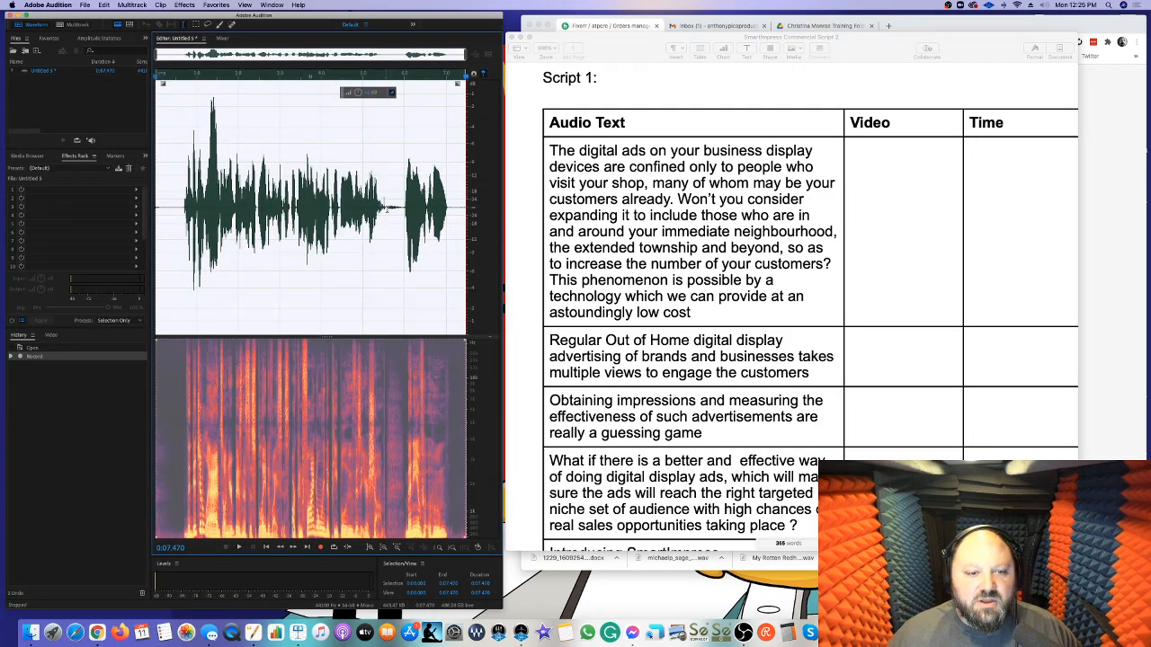
key(space)
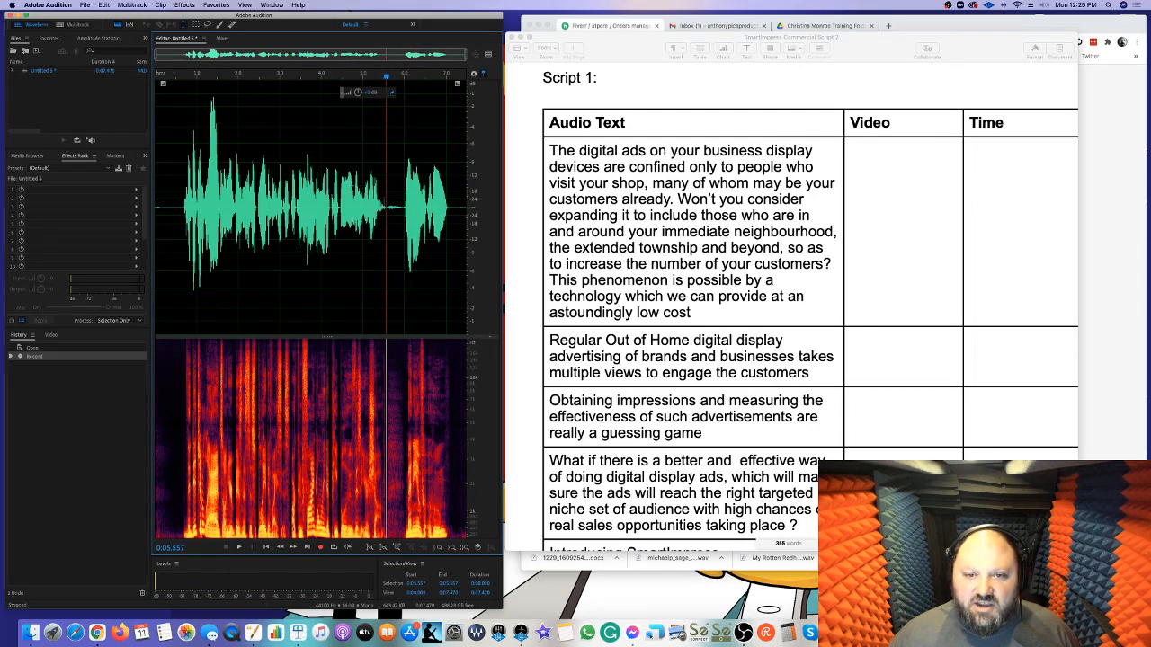
Record over the first take from 0:00.518, narrating the script from its opening up to about 0:40, and stop
click(176, 241)
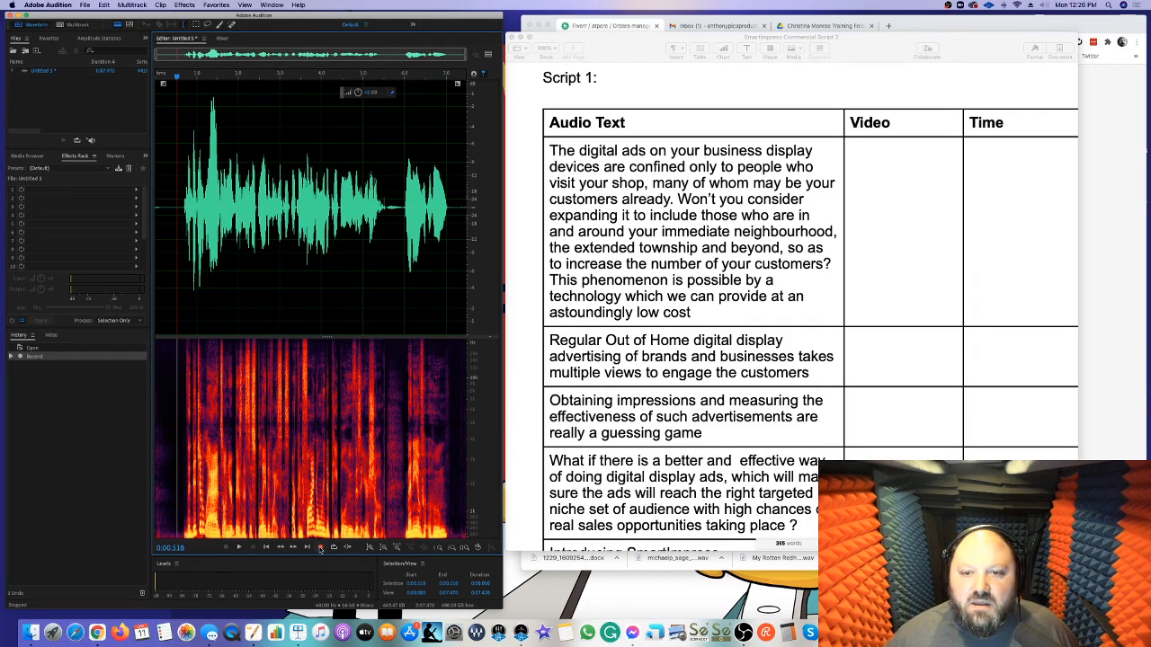
click(320, 550)
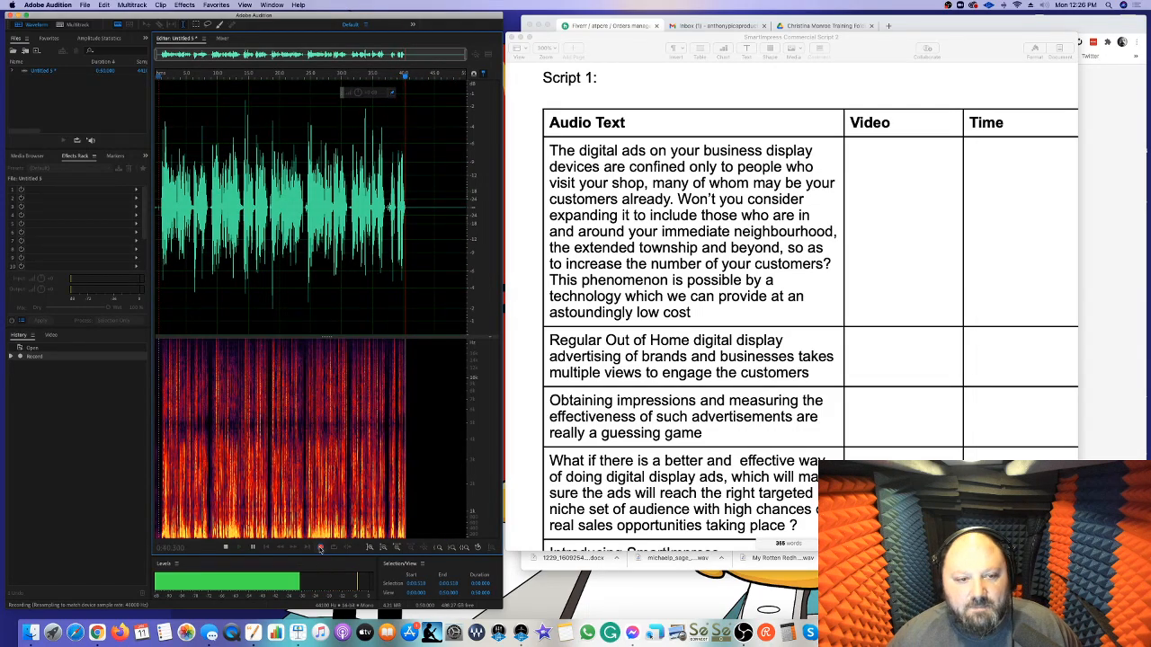
key(space)
Re-record the end of the narration by punching in at 0:37.232 and again at 0:37.655, stopping at about 0:49
scroll(636, 433, down, 5)
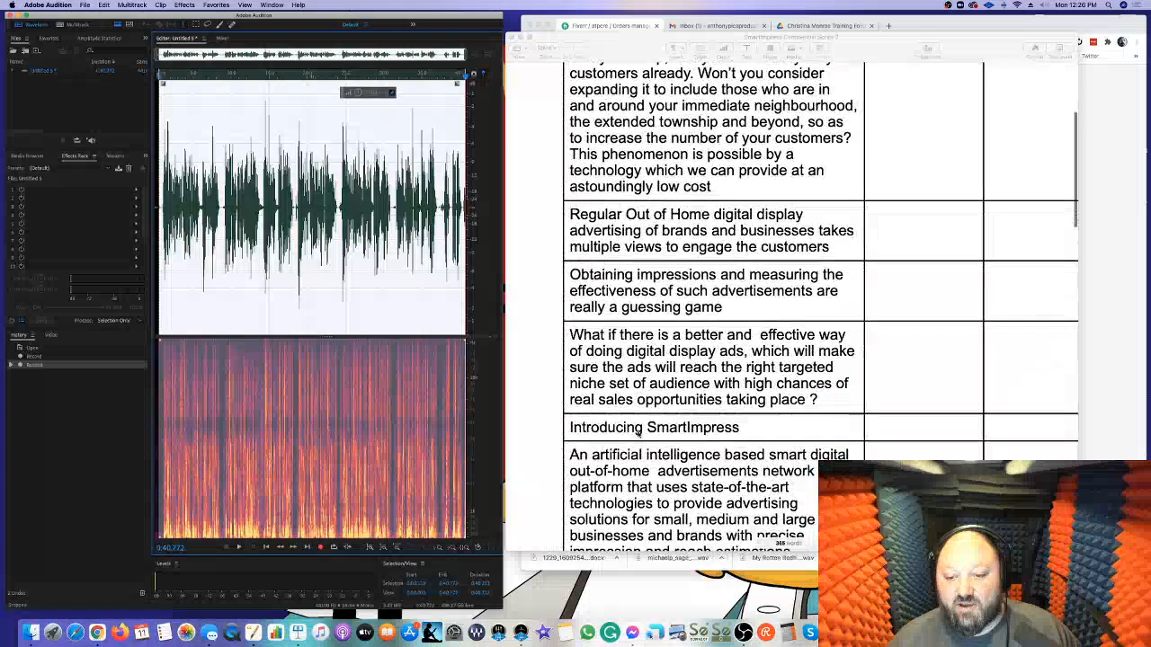
scroll(636, 432, down, 3)
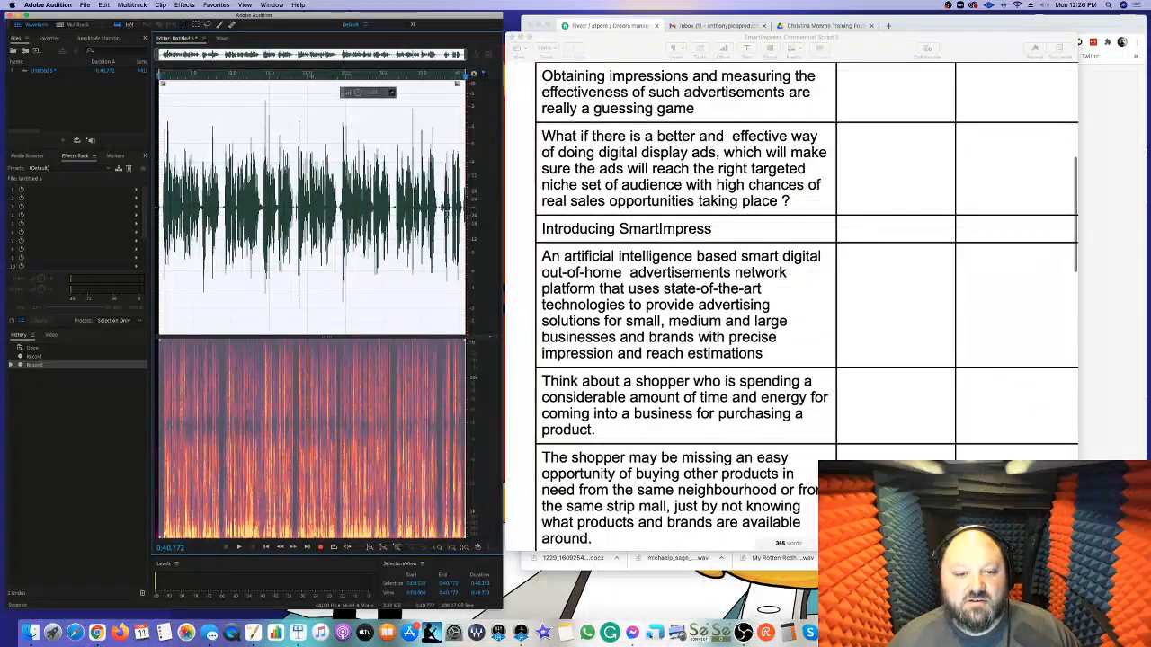
click(439, 221)
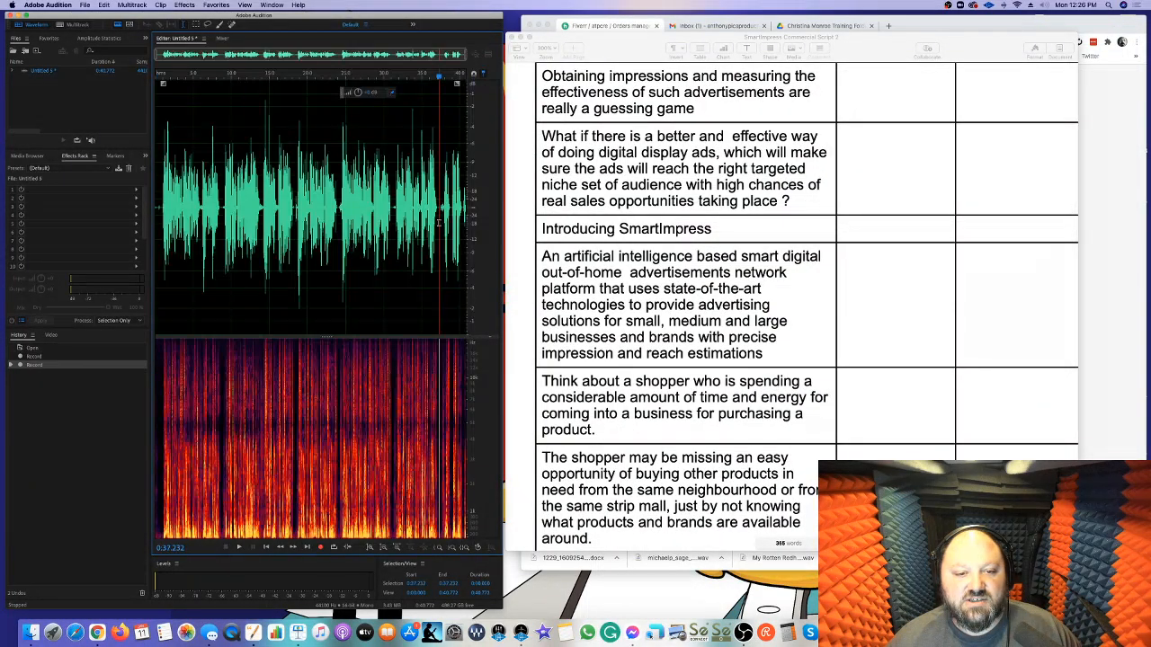
click(319, 548)
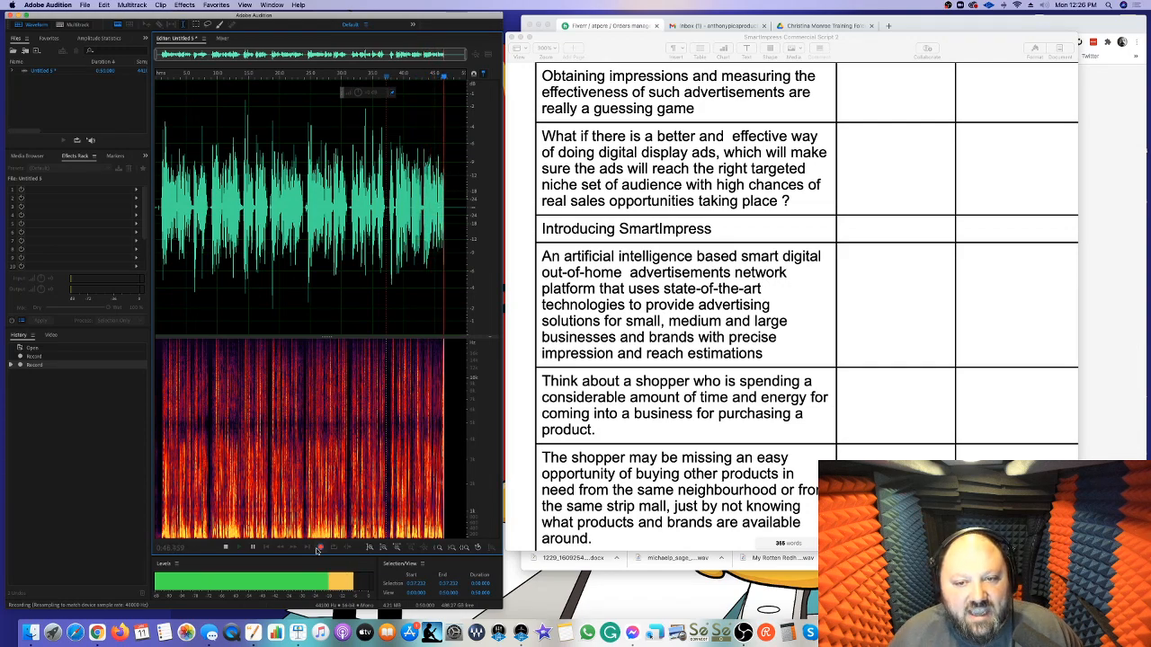
click(316, 548)
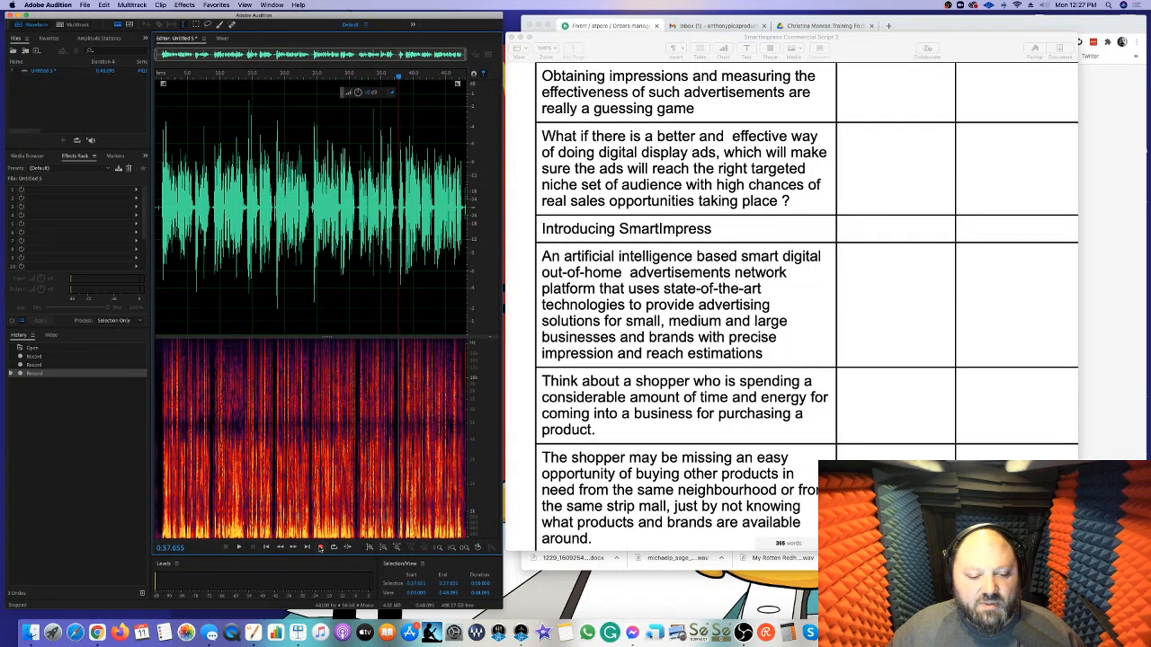
click(320, 548)
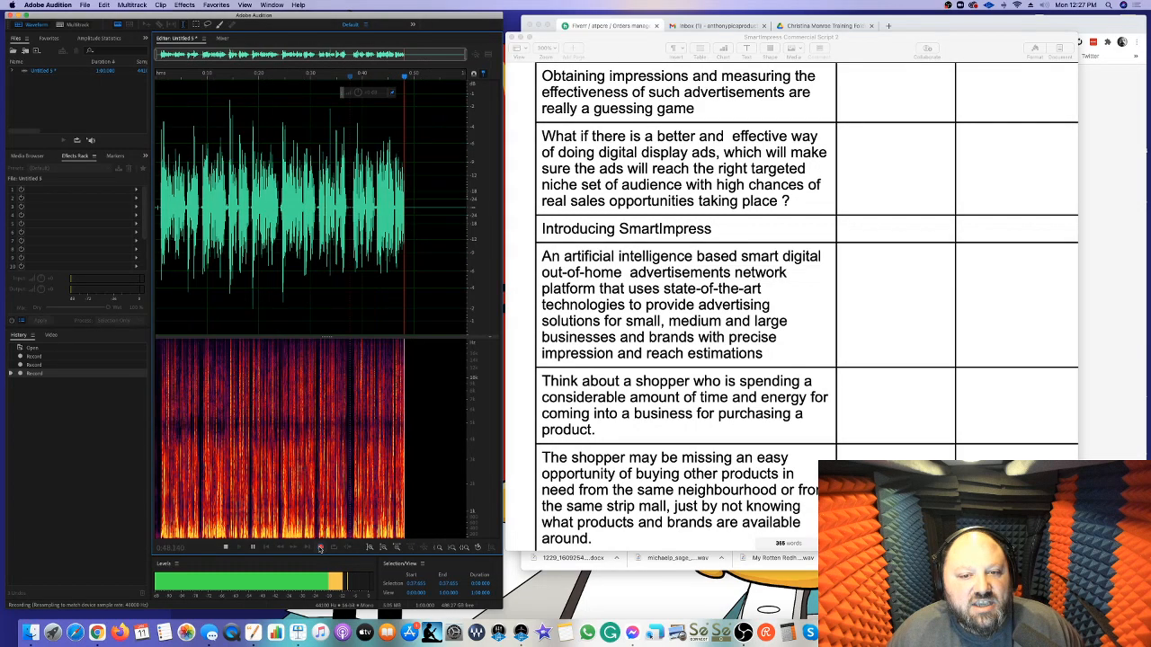
click(320, 547)
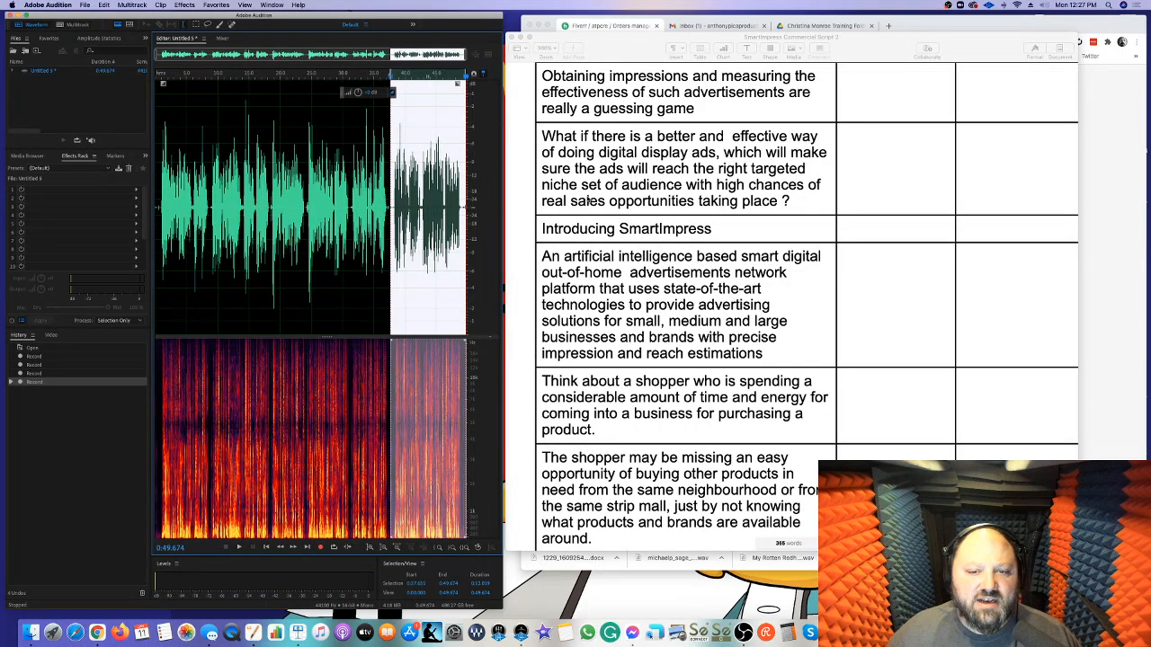
Punch in at 0:42.375, discard the false start, and record the narration through the script's second page up to about 1:35
scroll(420, 207, up, 5)
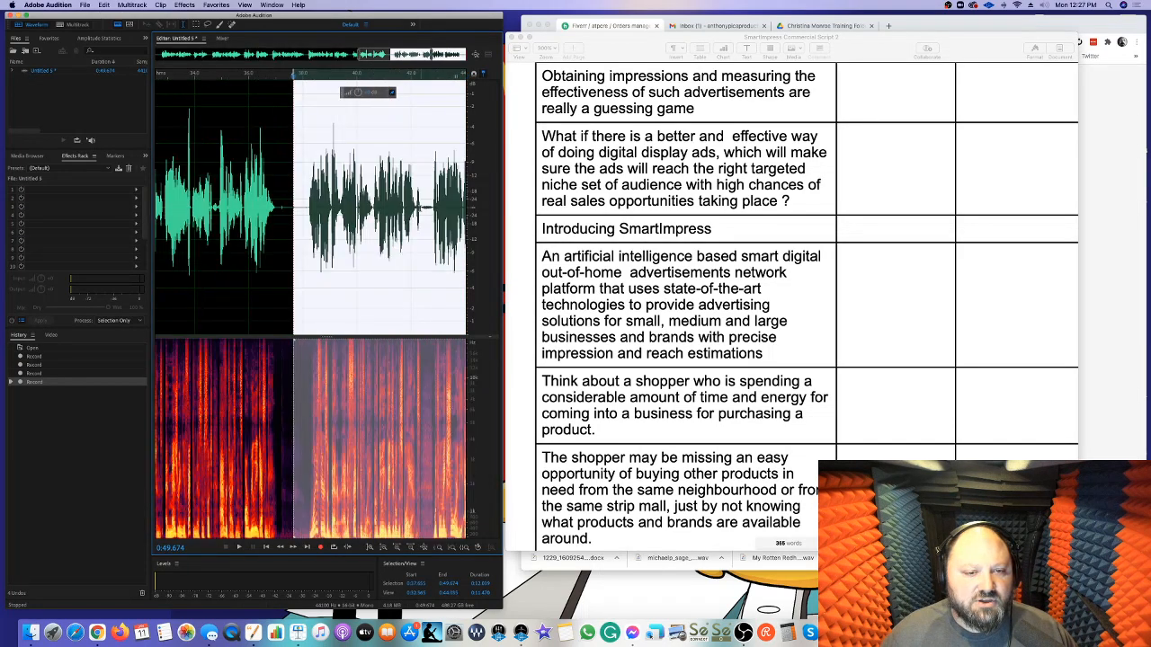
click(420, 208)
key(space)
key(space)
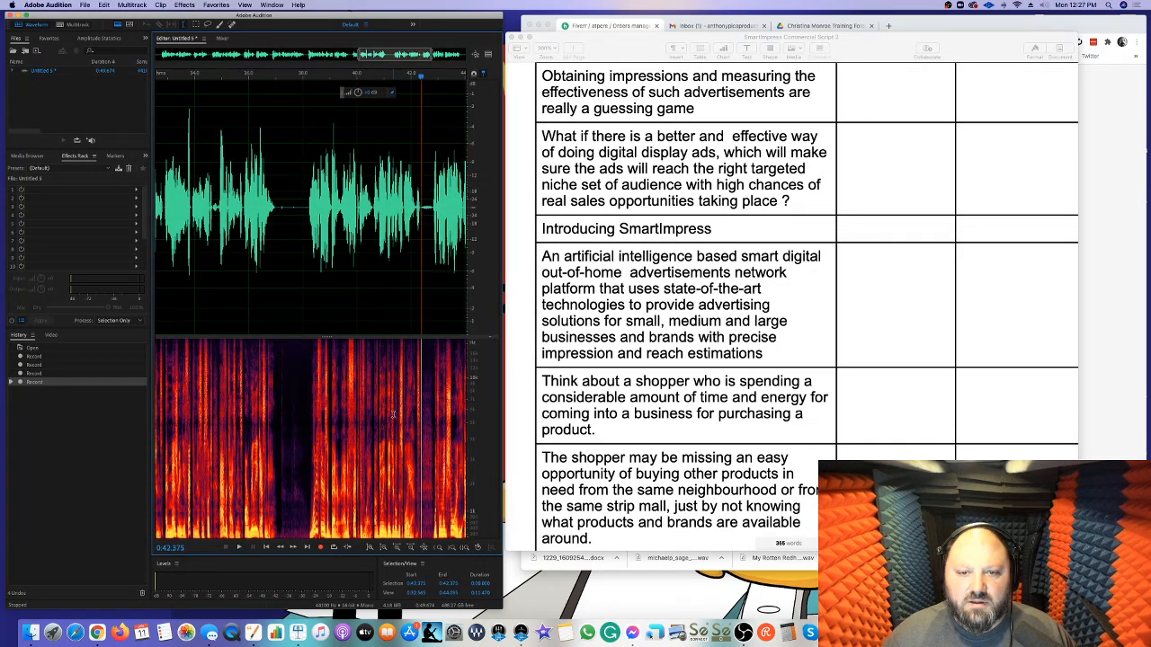
click(319, 547)
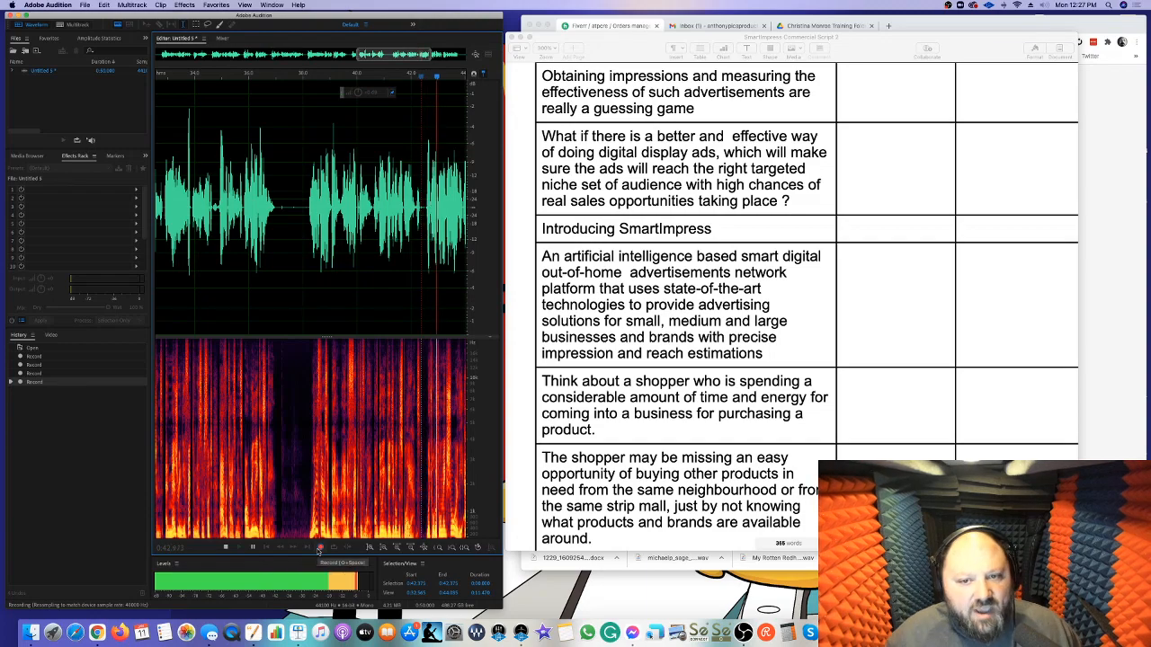
click(319, 549)
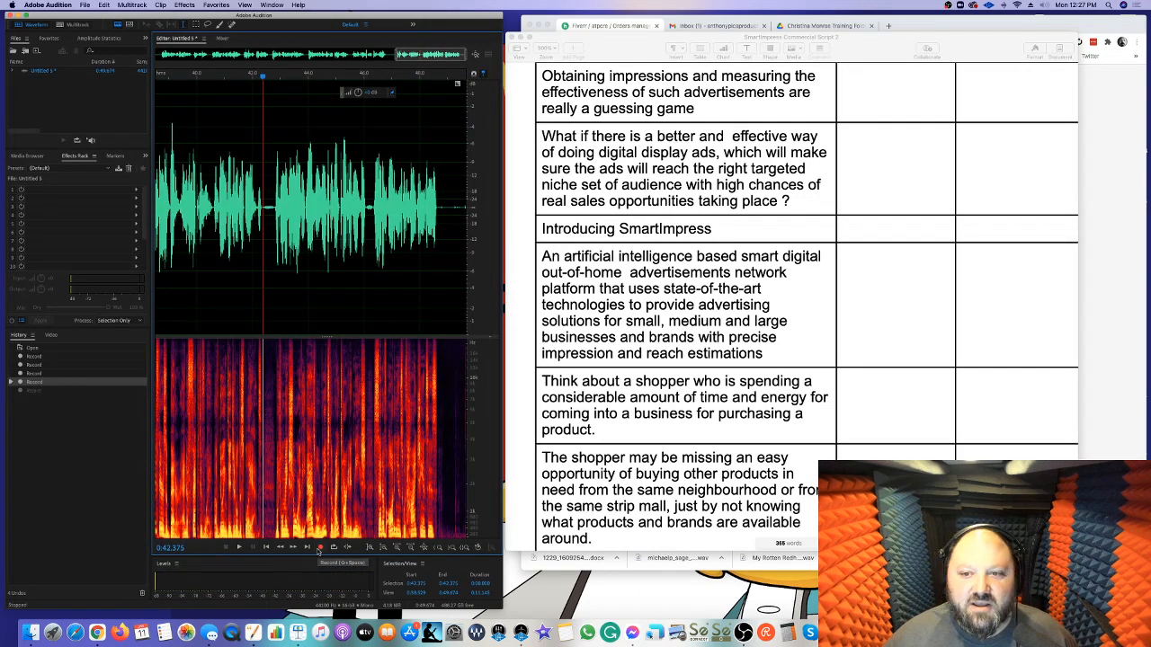
click(319, 549)
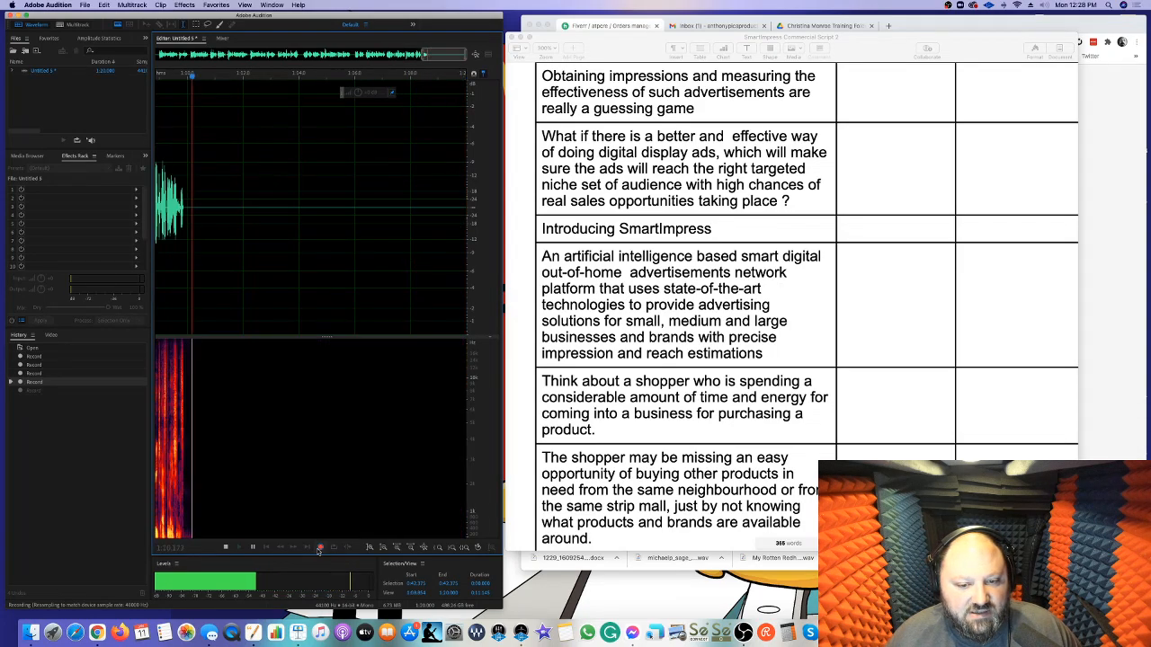
scroll(823, 385, down, 2)
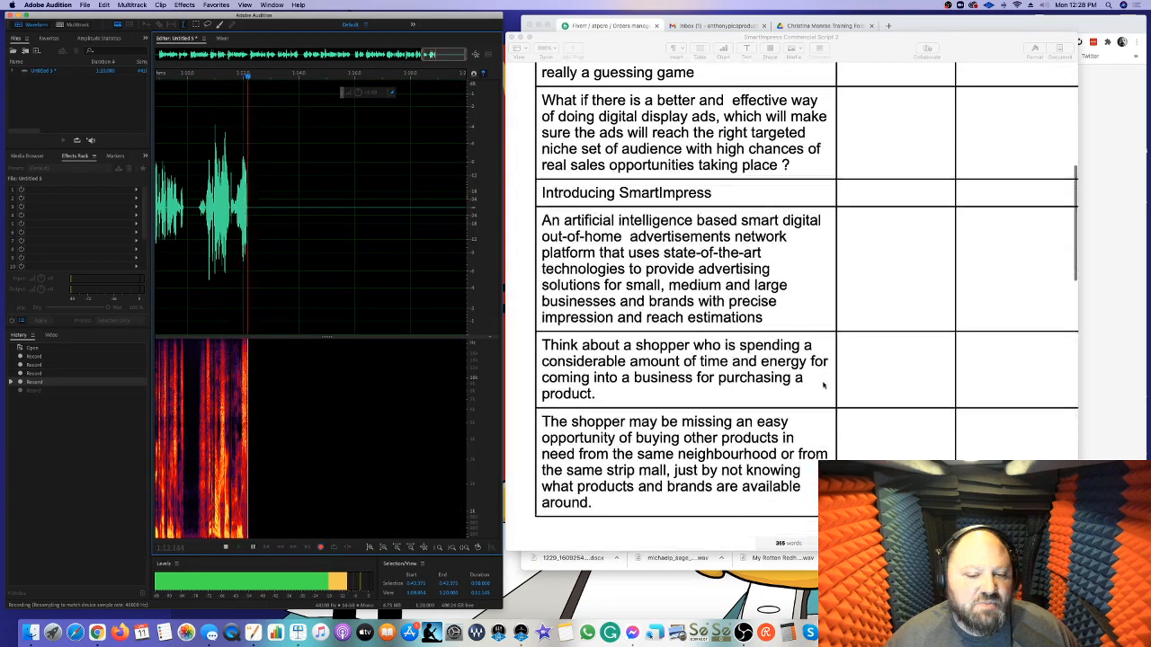
scroll(823, 385, down, 5)
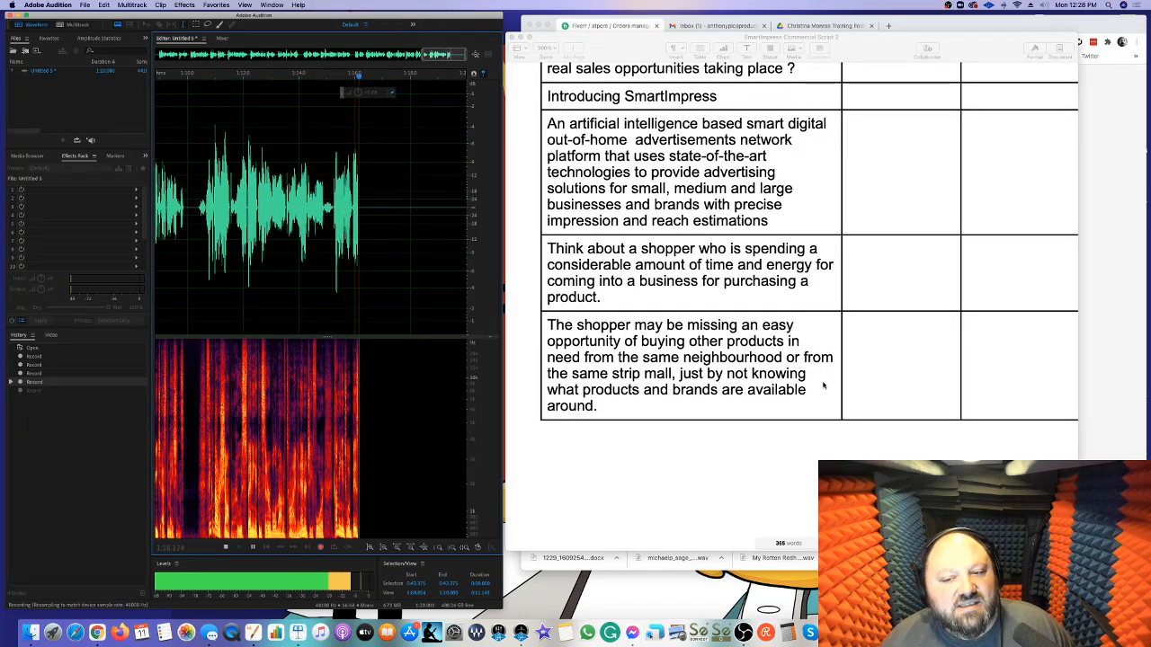
scroll(823, 385, down, 9)
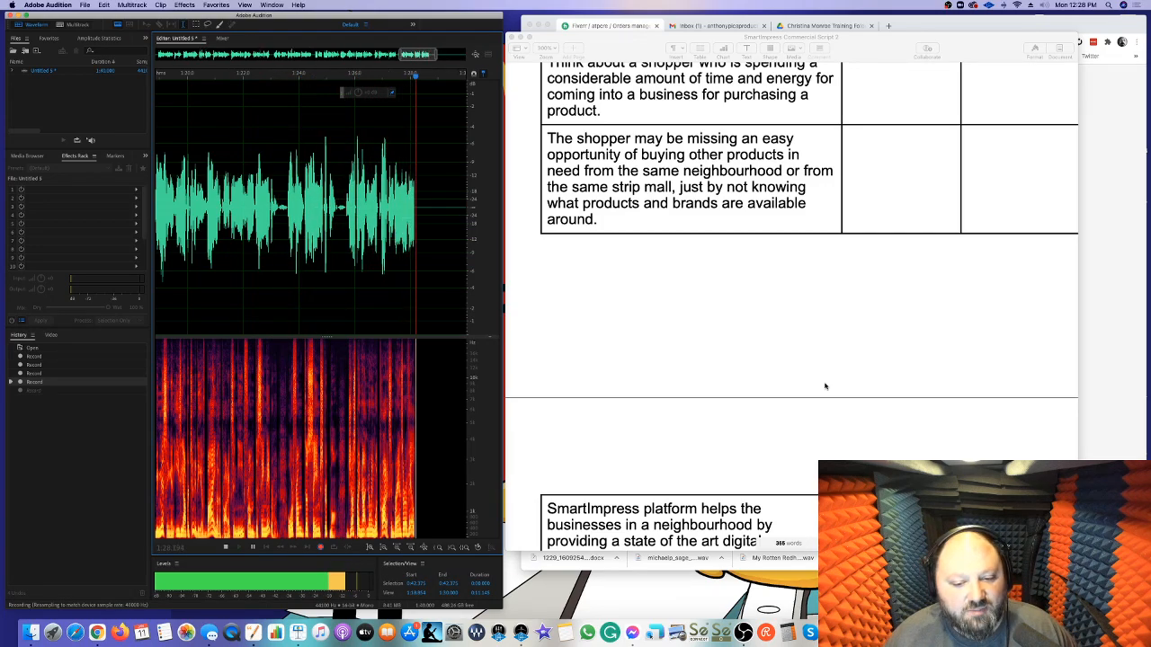
scroll(825, 387, down, 5)
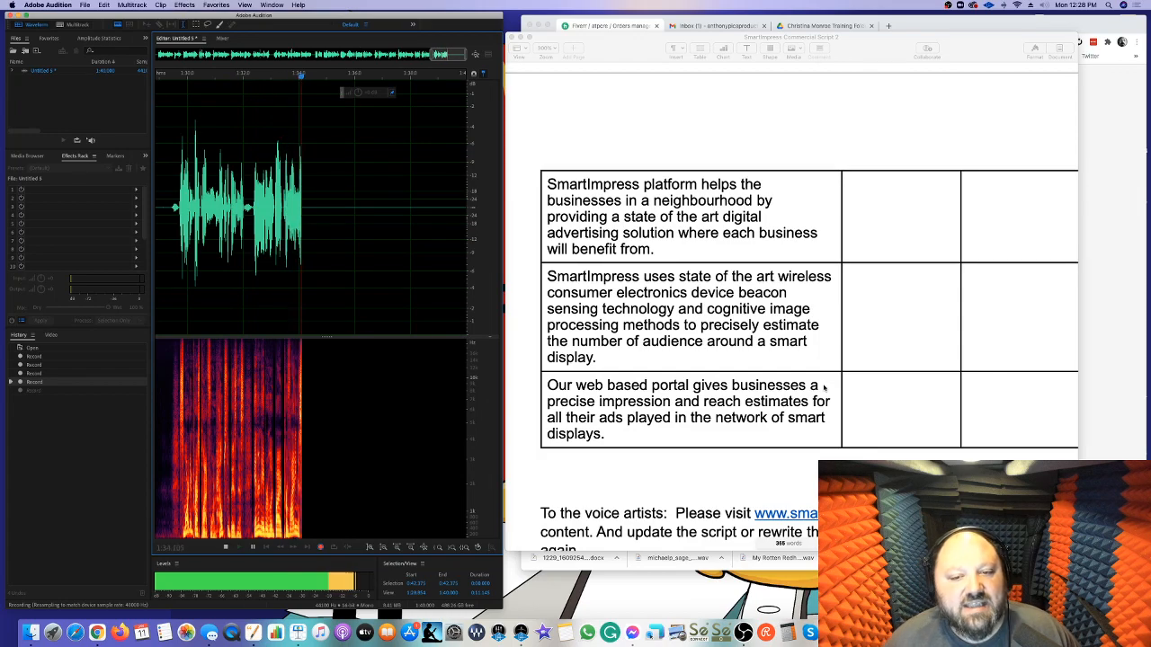
key(space)
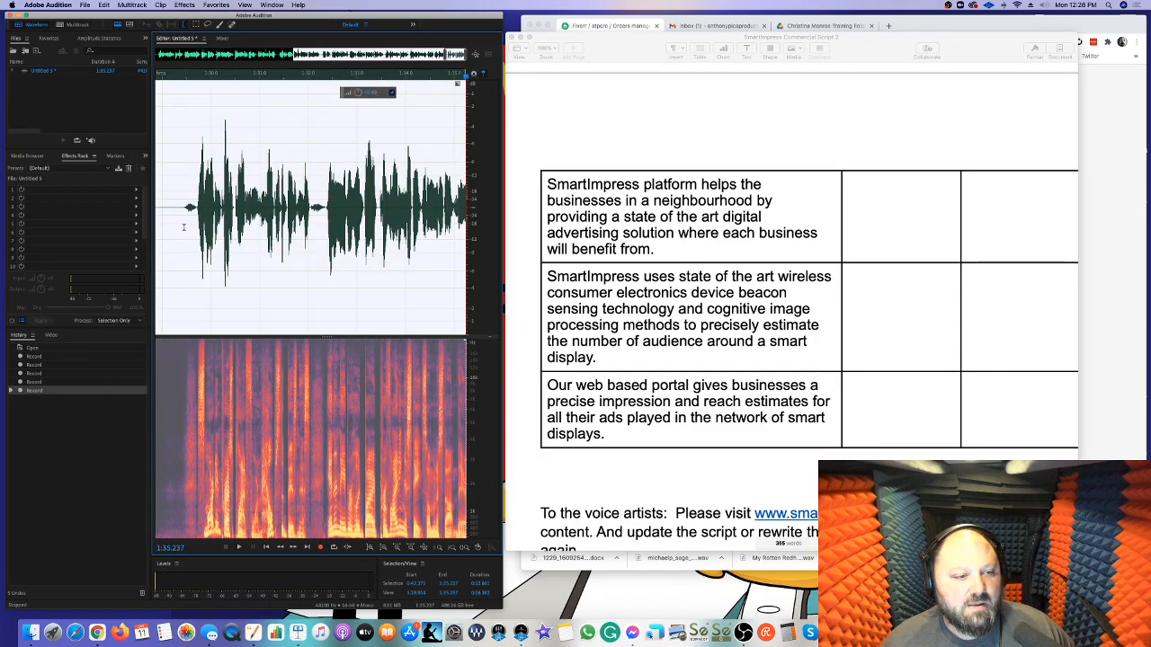
Punch in at 1:29.316 and re-record the narration up to about 1:40
click(185, 227)
key(space)
key(space)
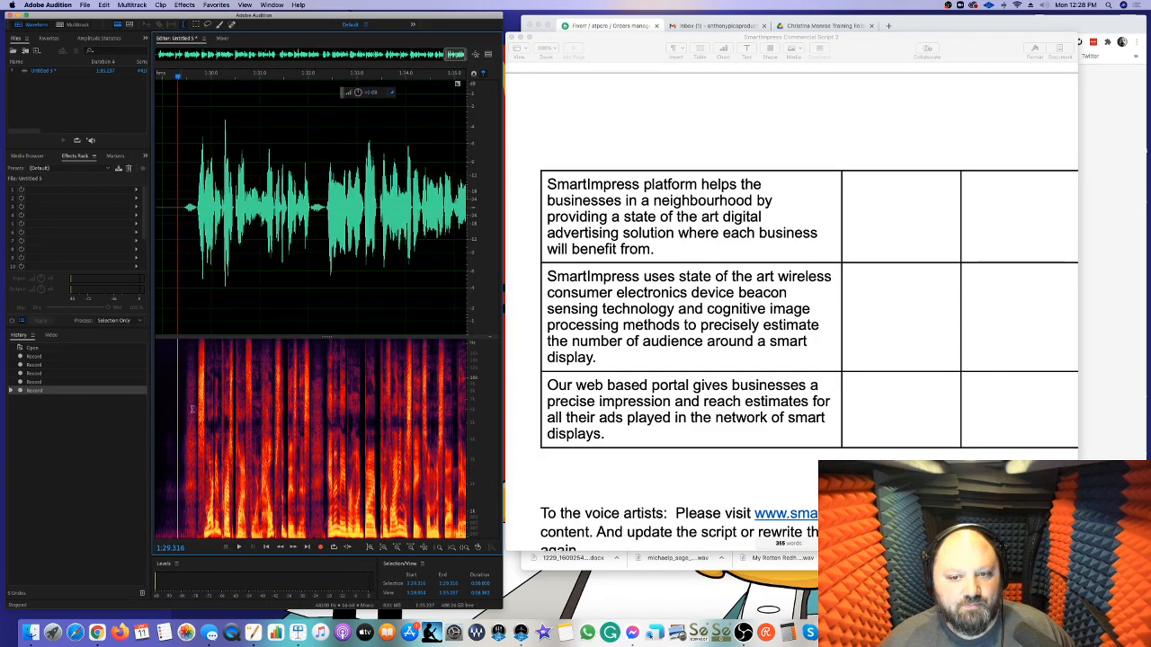
click(321, 548)
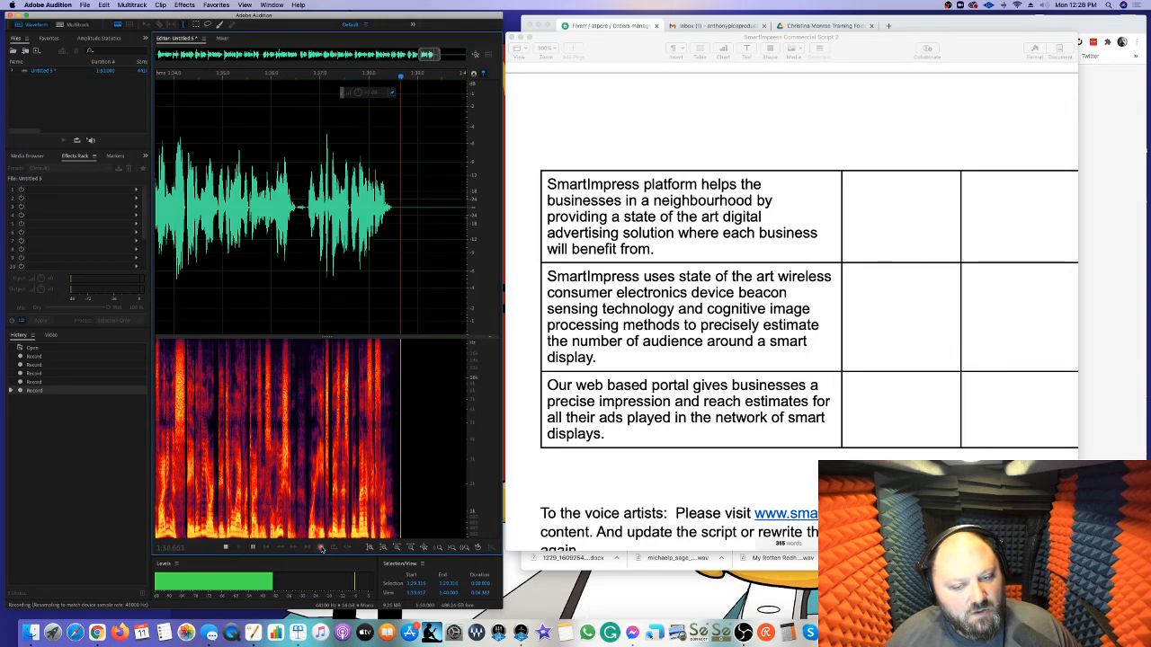
click(321, 548)
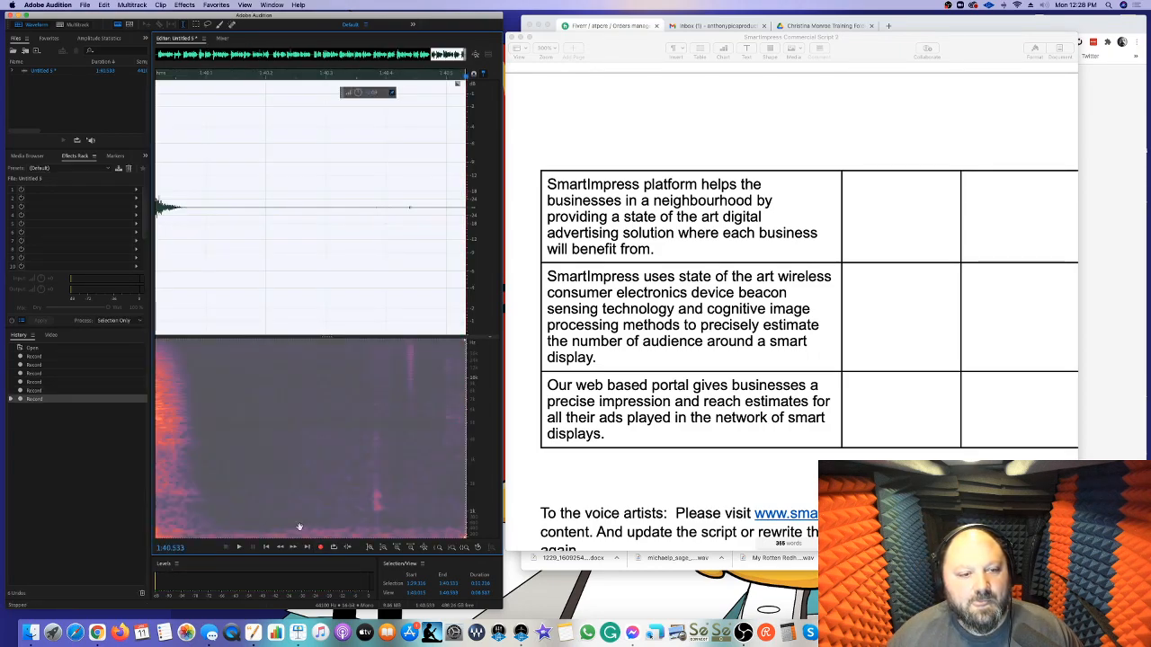
Punch in at 1:38.811 and re-record the narration up to about 1:44.6
click(264, 265)
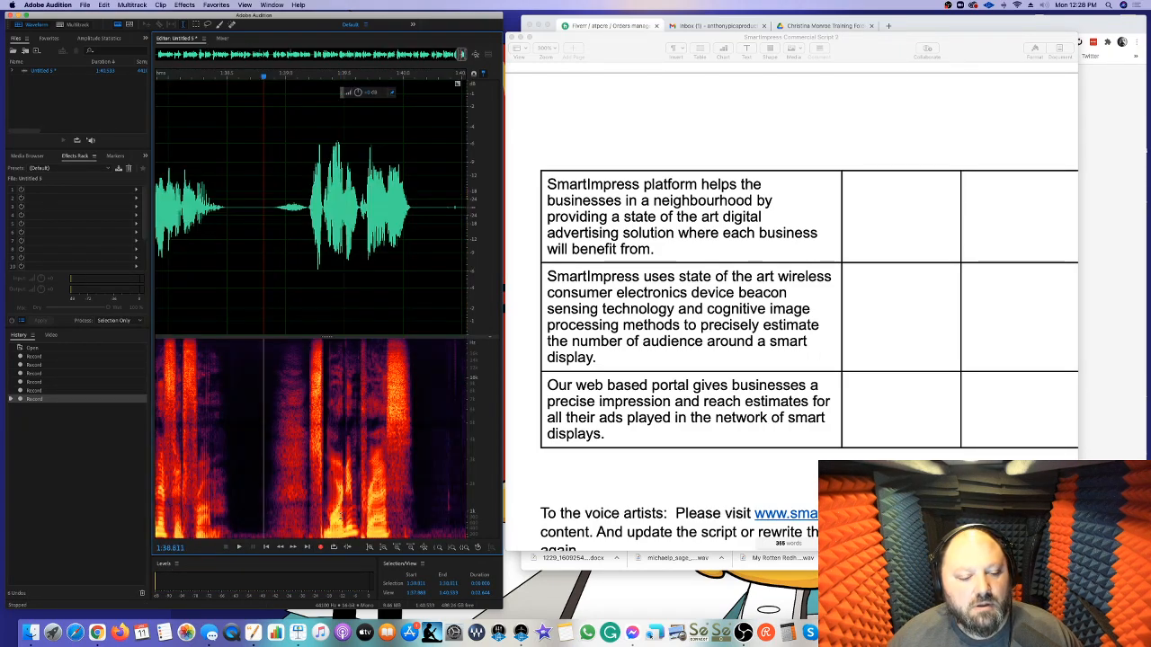
click(321, 546)
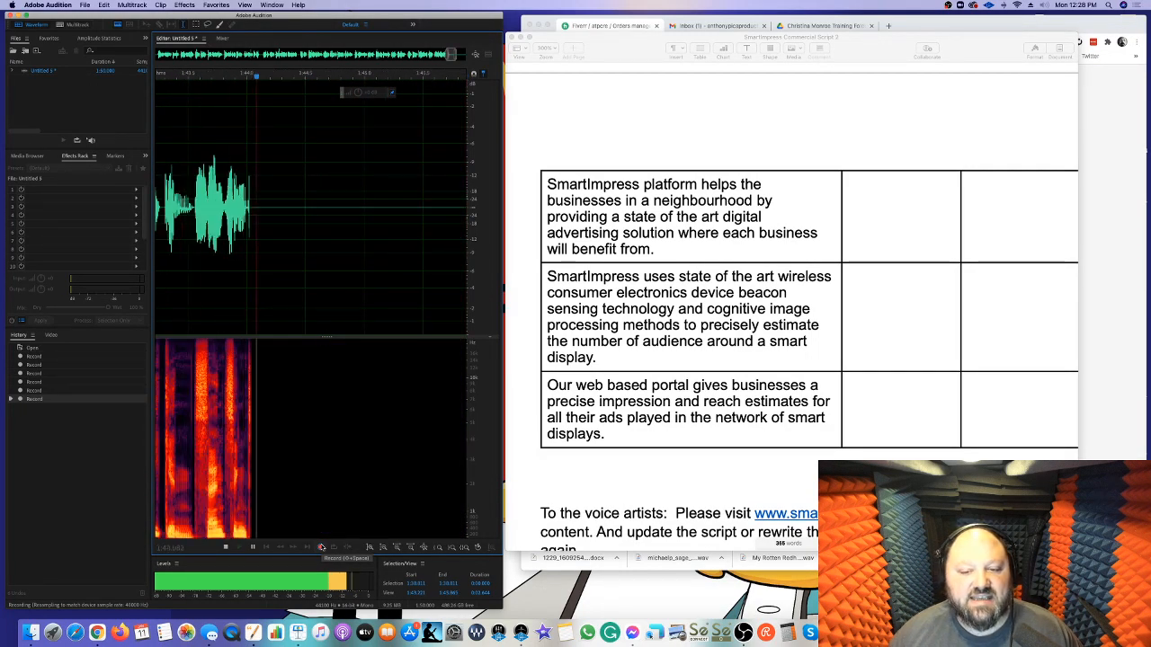
click(321, 547)
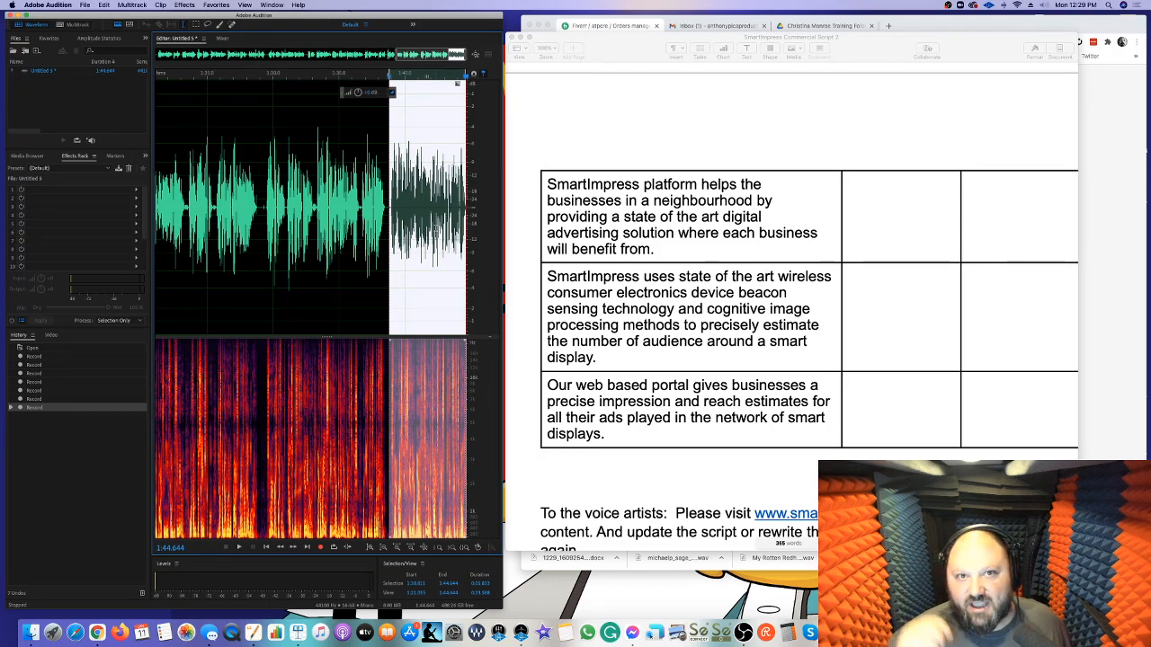
Play back the take from 1:29.443 and from 1:38.775 to check the passages around the punch-in
scroll(449, 141, left, 1)
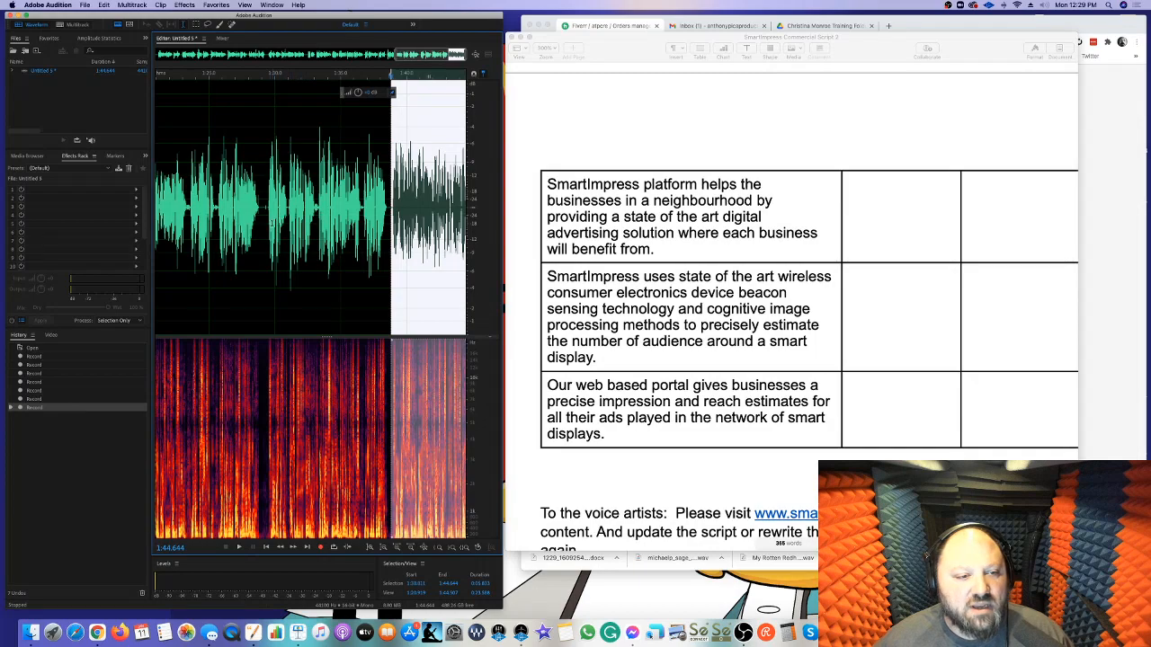
click(267, 225)
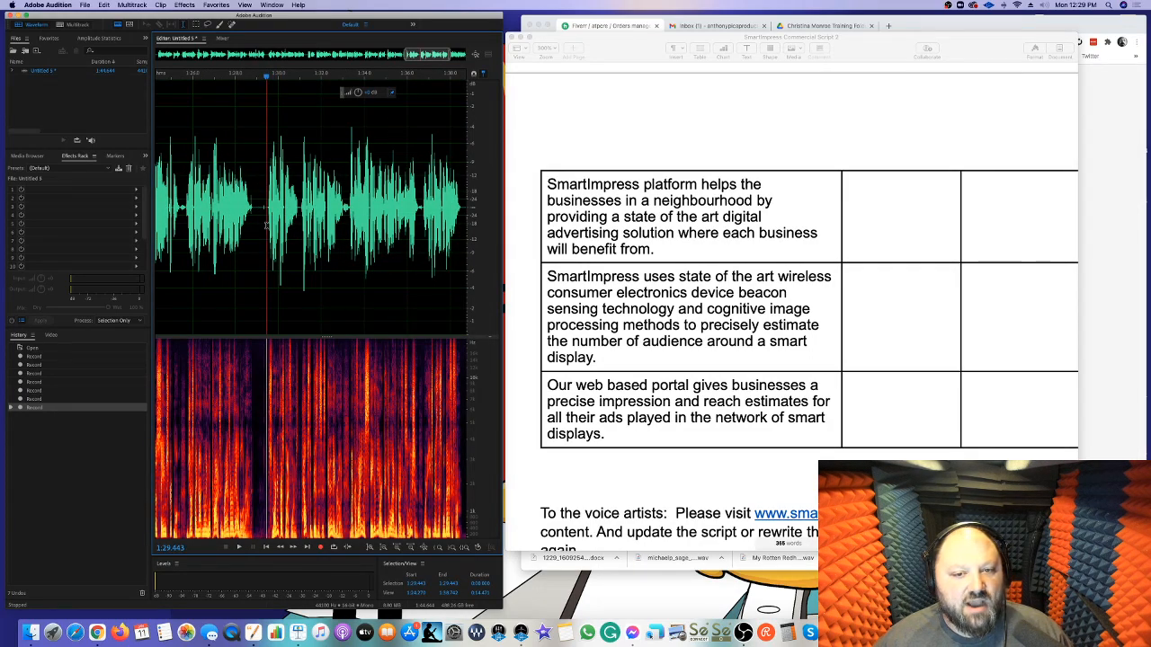
key(space)
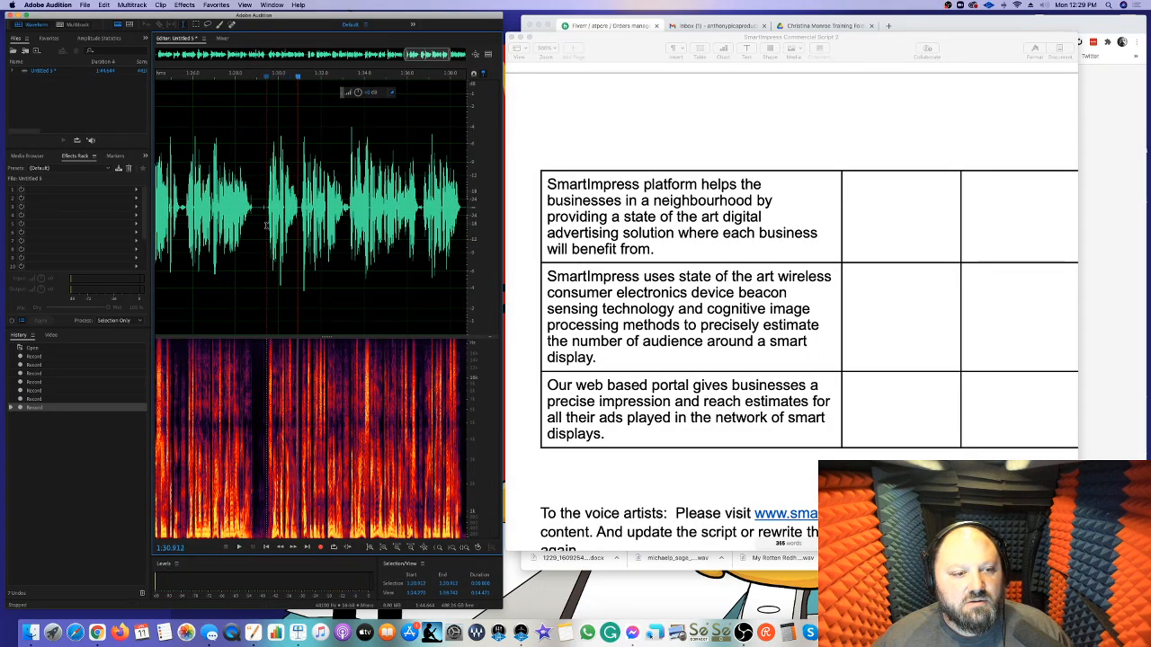
scroll(267, 225, down, 2)
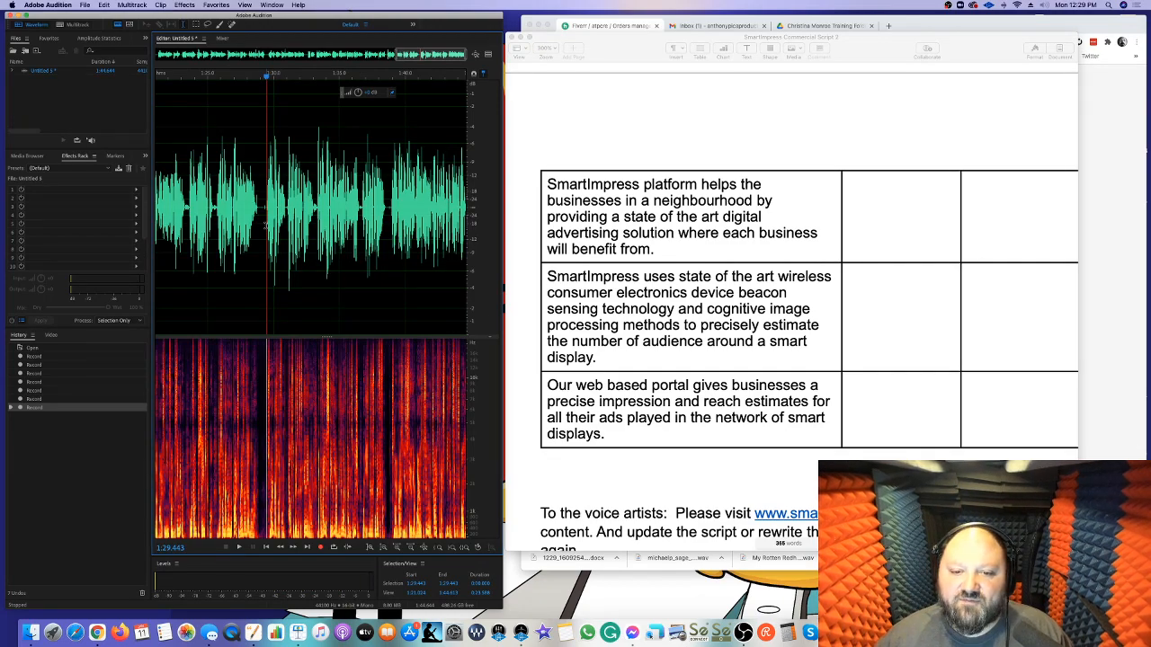
click(390, 208)
key(space)
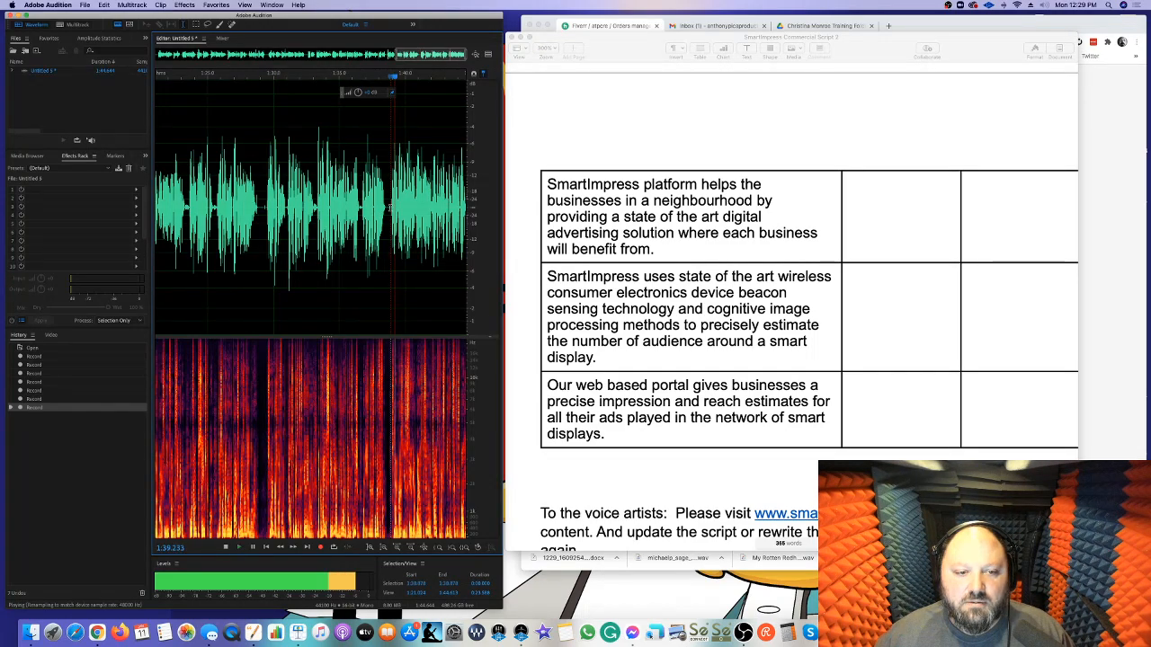
key(space)
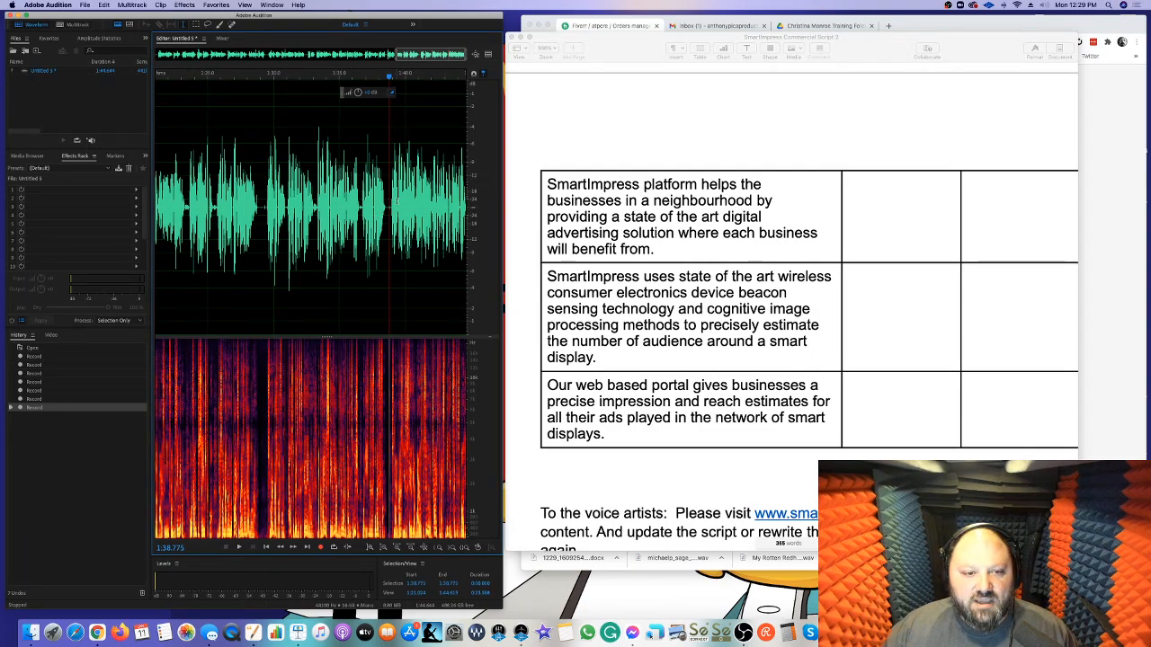
key(space)
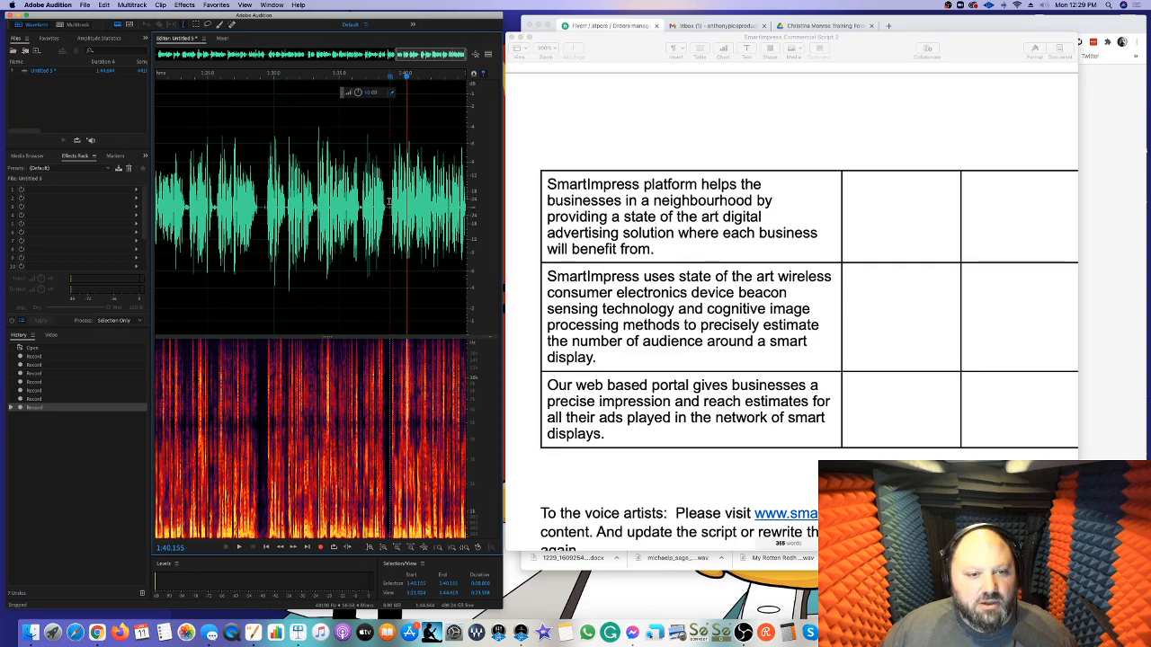
Punch in at 1:38.775 and re-record the narration up to about 1:52.9
click(389, 203)
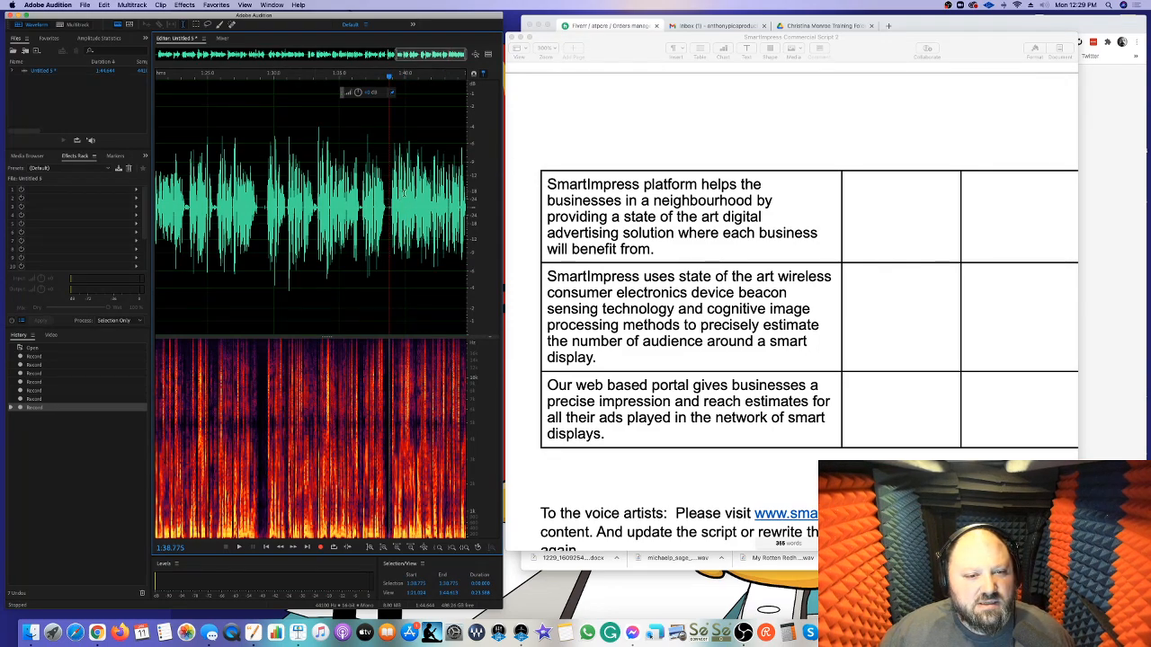
click(319, 548)
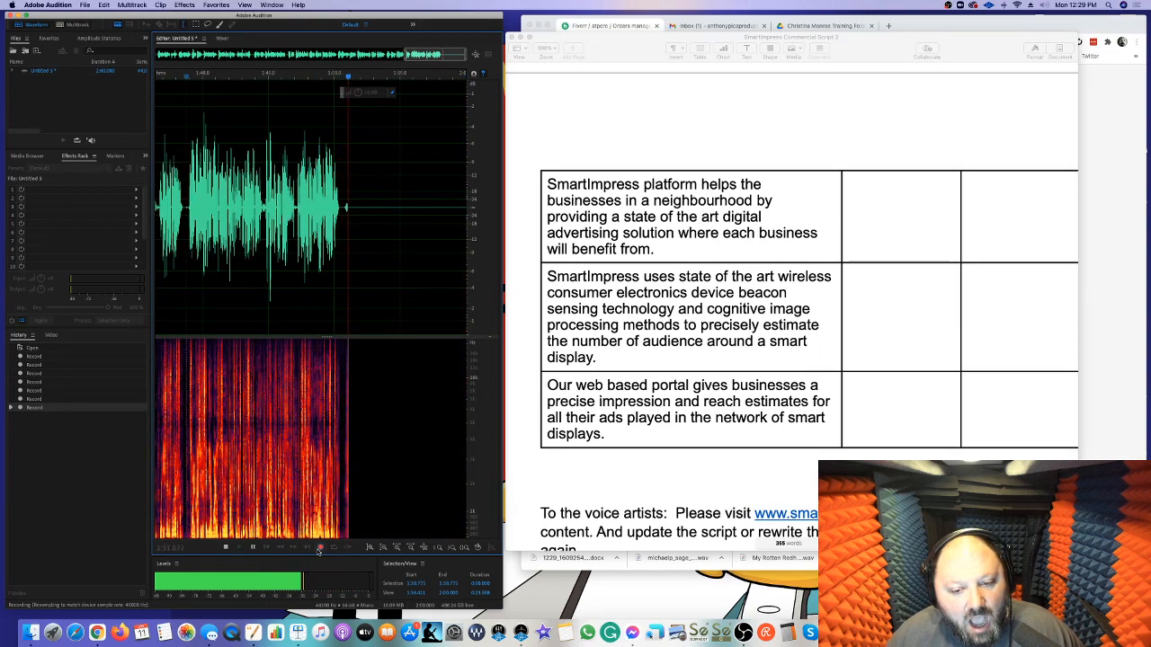
click(320, 547)
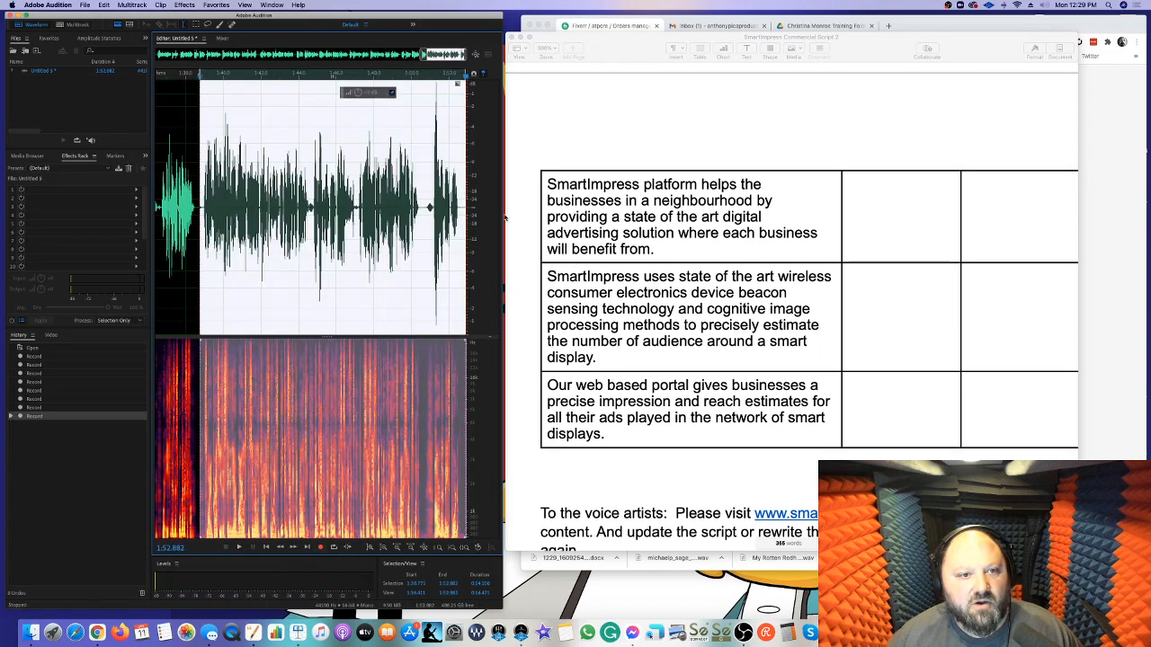
Punch in at 1:50.760, re-record the next script line, and stop the take
click(426, 222)
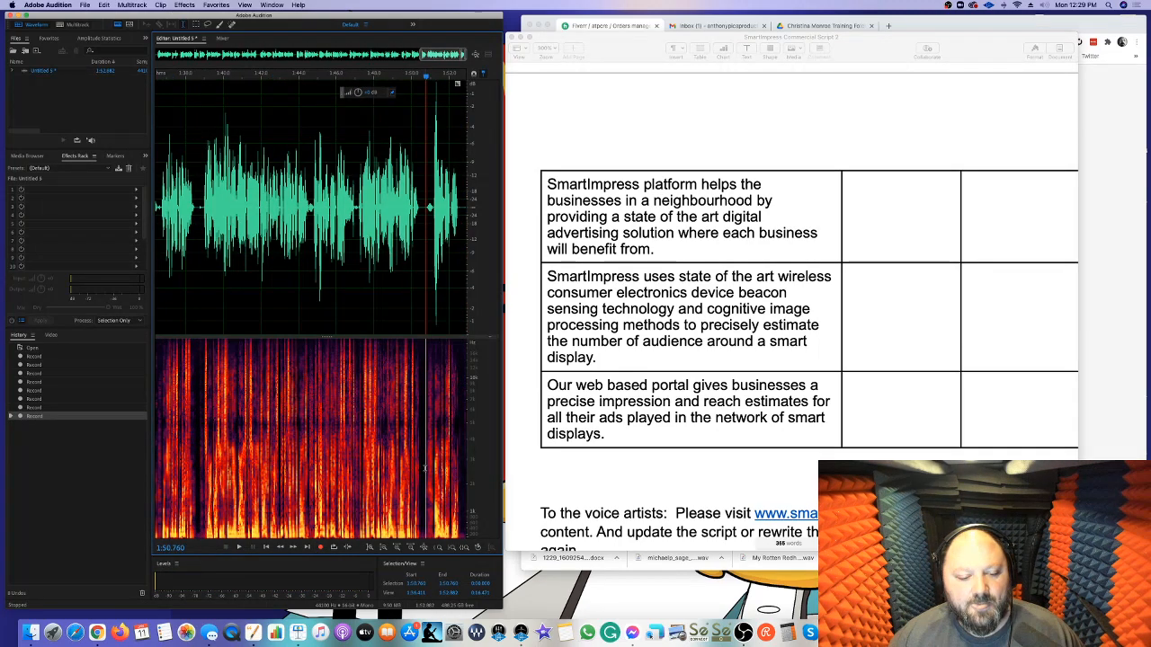
click(320, 548)
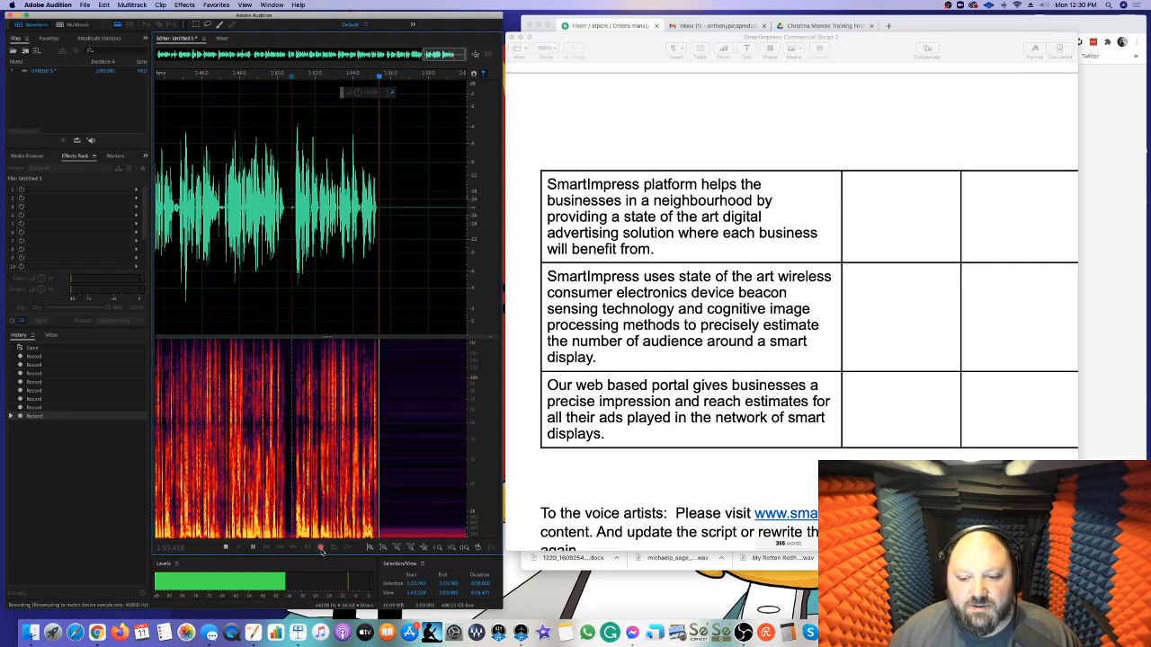
click(321, 549)
Punch in at about 1:50.6 and record the remaining script lines up to about 2:00
scroll(363, 309, left, 1)
click(375, 304)
click(339, 247)
click(321, 548)
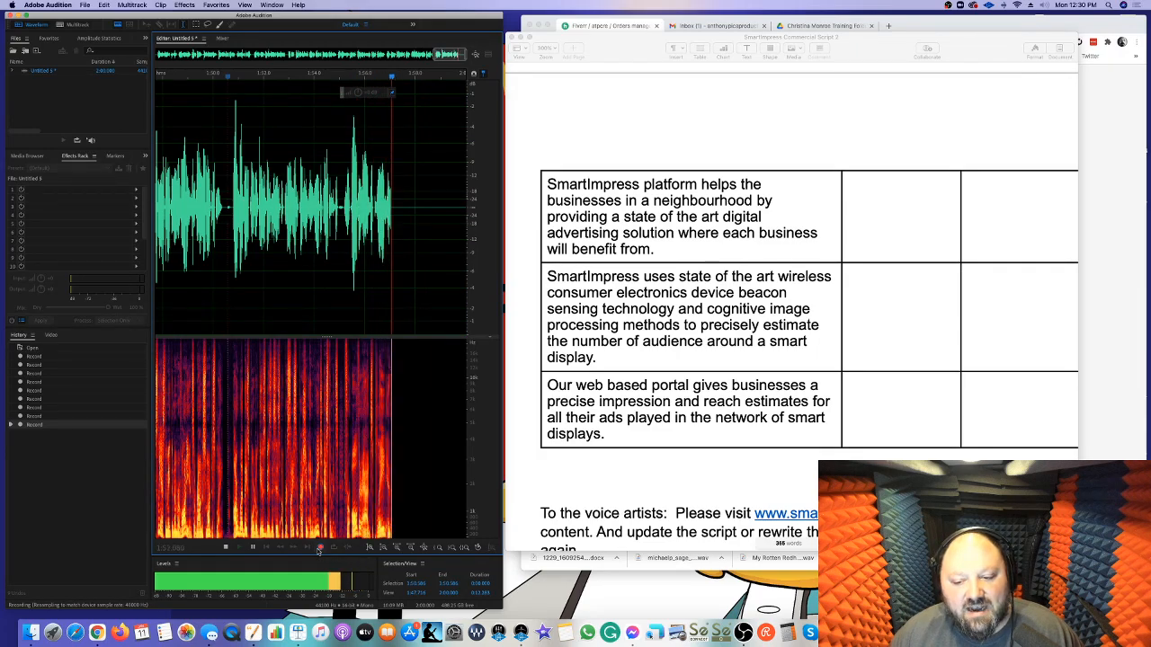
scroll(664, 454, down, 5)
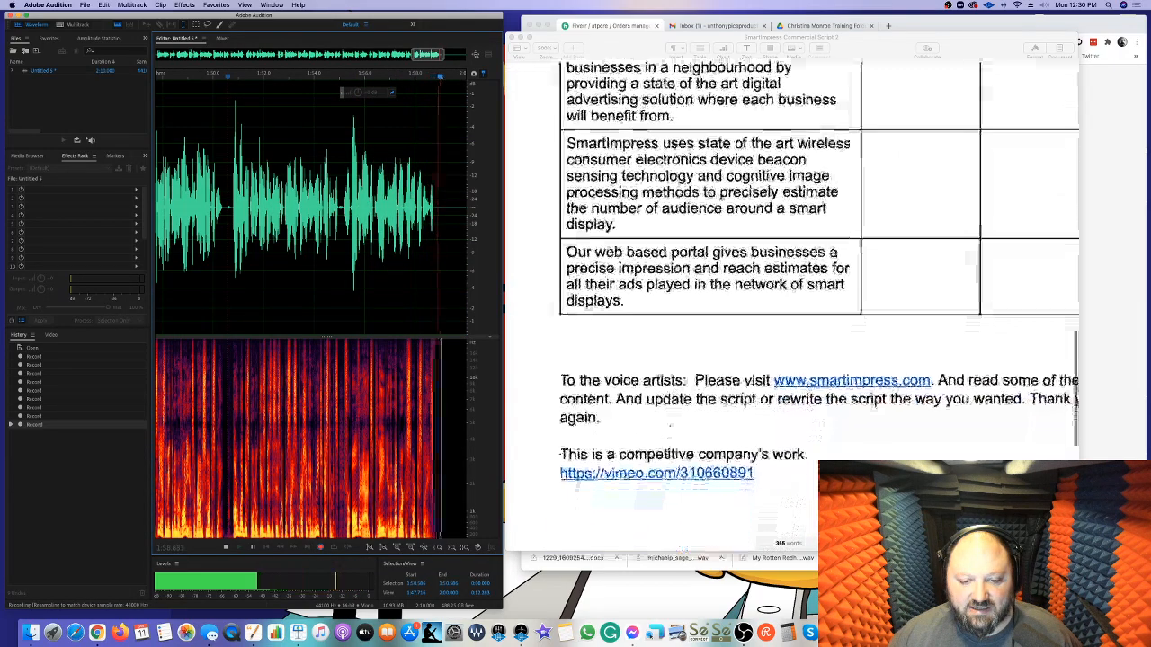
key(space)
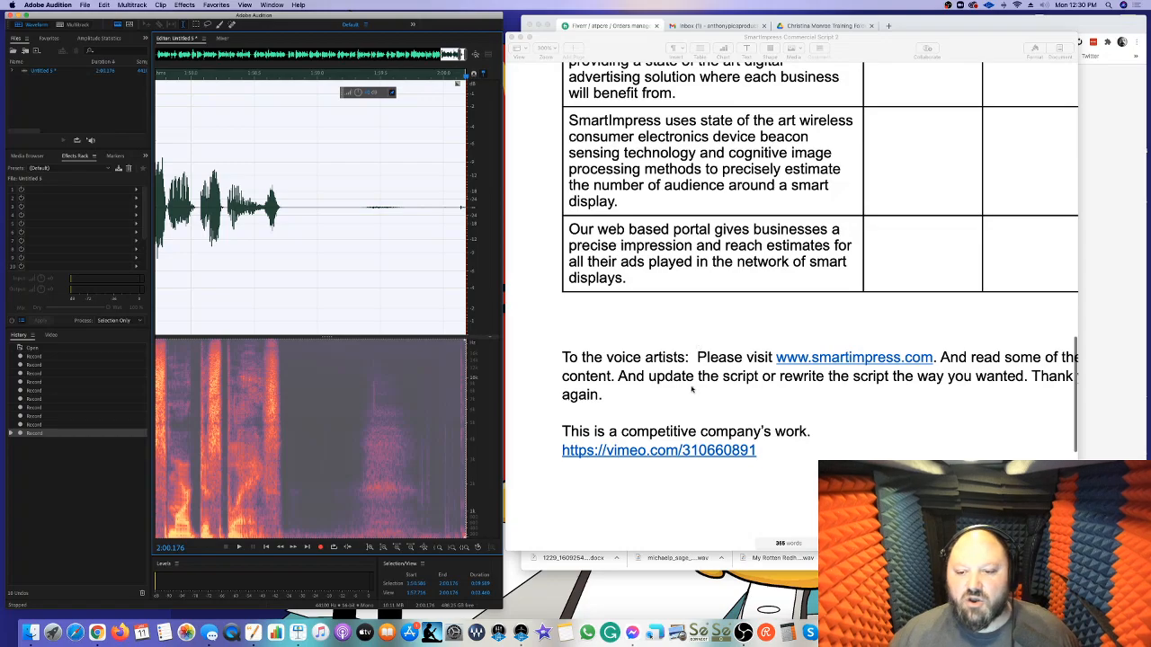
Examine the end of the script, from the last table rows to the voice artist notes below
scroll(693, 375, right, 2)
scroll(717, 369, right, 2)
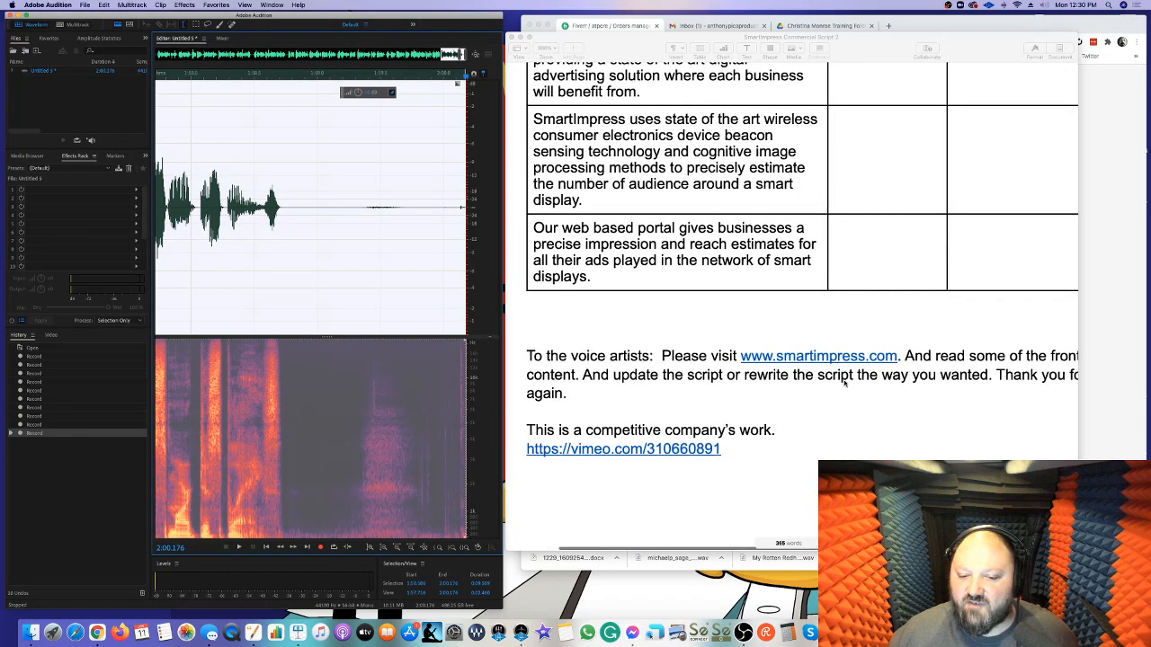
scroll(978, 371, right, 2)
scroll(958, 369, down, 1)
scroll(920, 370, left, 3)
scroll(920, 369, down, 5)
scroll(899, 364, up, 7)
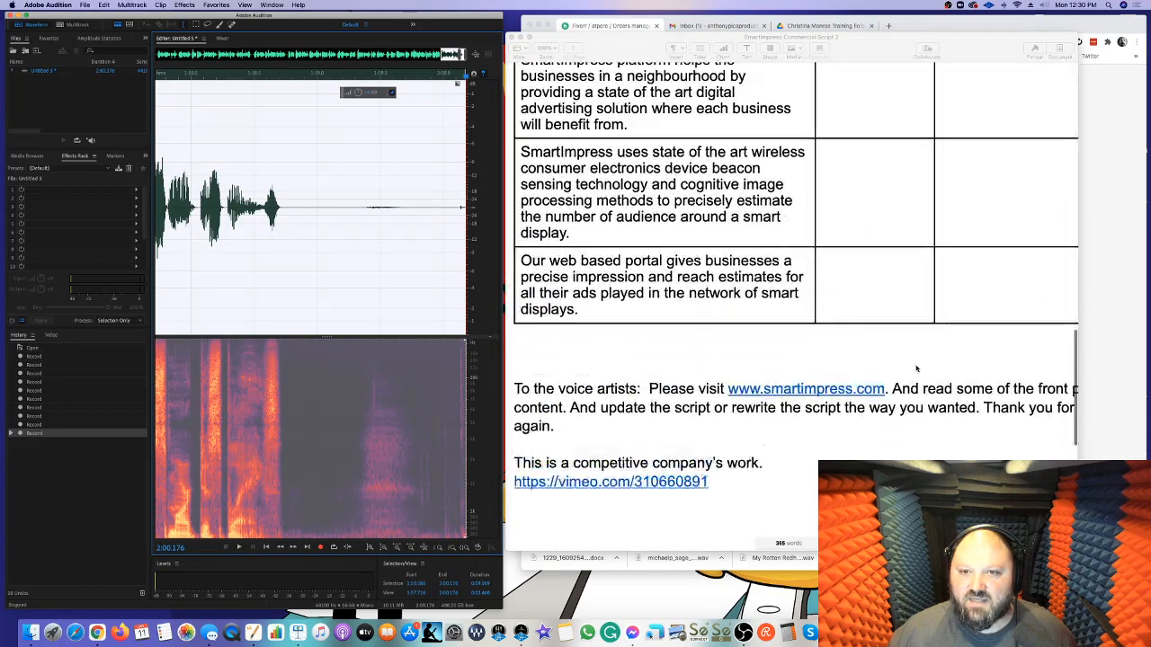
scroll(863, 355, left, 2)
scroll(836, 348, up, 1)
scroll(836, 348, left, 1)
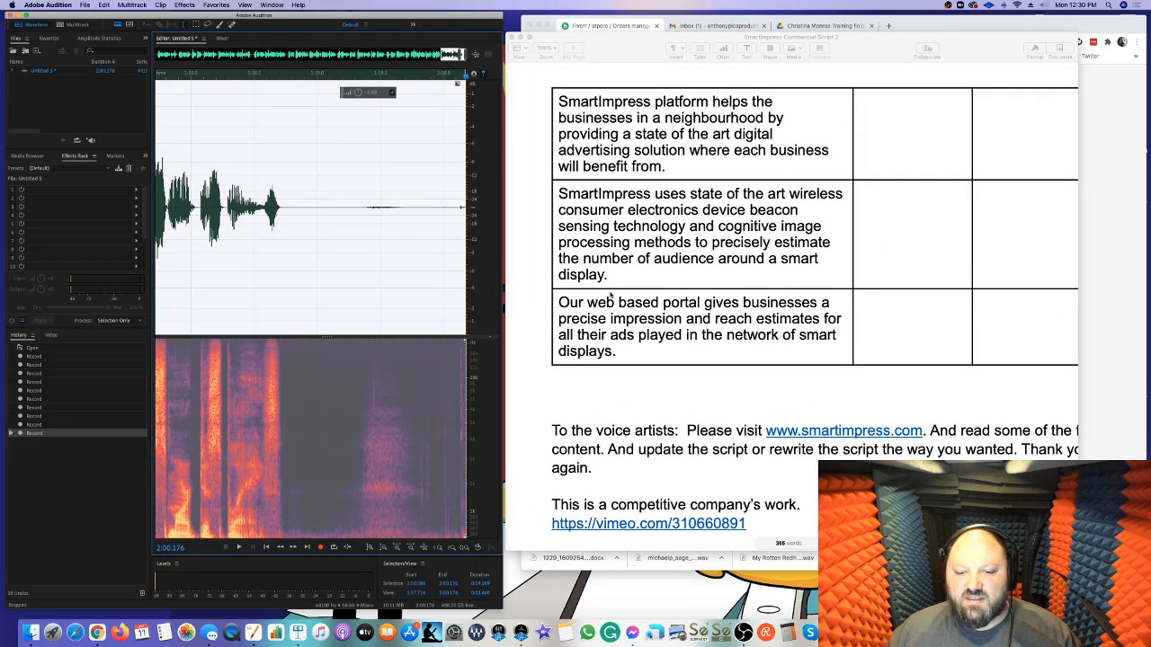
Play back the closing take from 1:54.962 to check the delivery
scroll(388, 257, down, 8)
scroll(388, 258, up, 3)
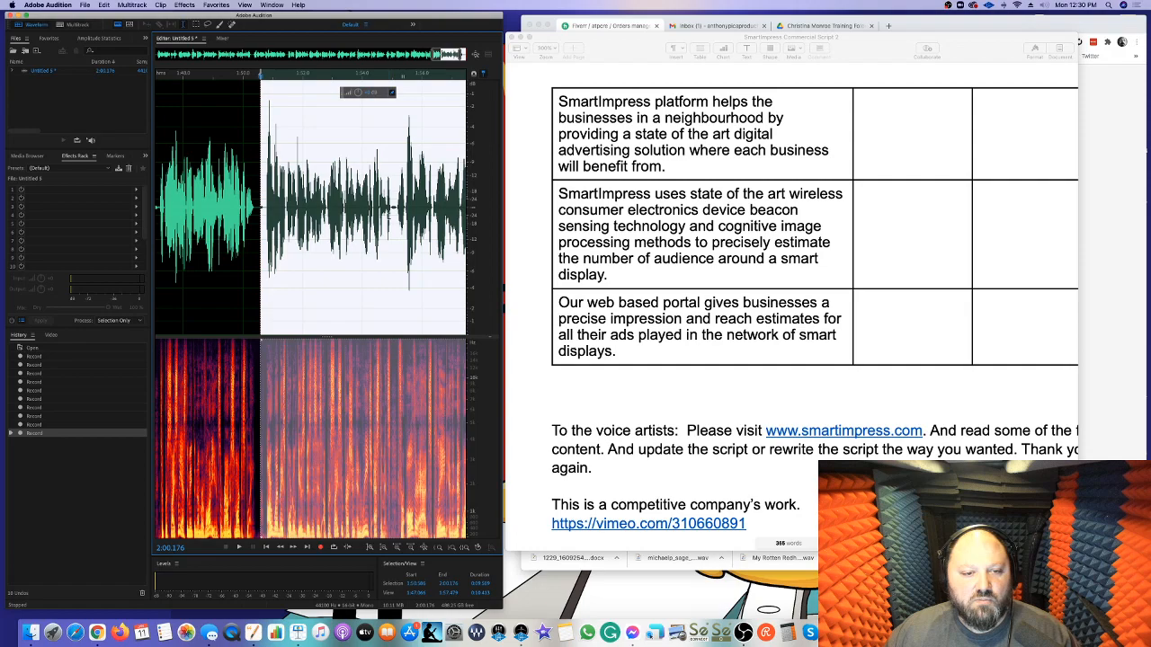
drag(403, 77, 407, 77)
click(394, 209)
key(space)
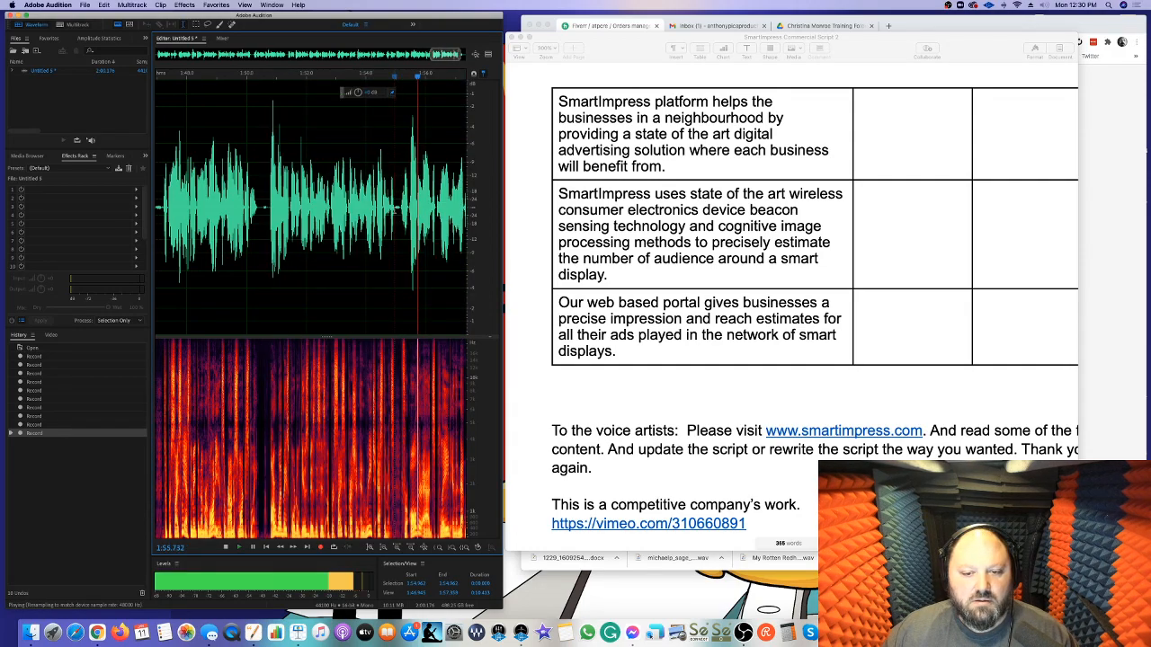
key(space)
Check playback from 1:50.532, punch in there, and re-record the closing narration up to about 2:01
click(264, 208)
key(space)
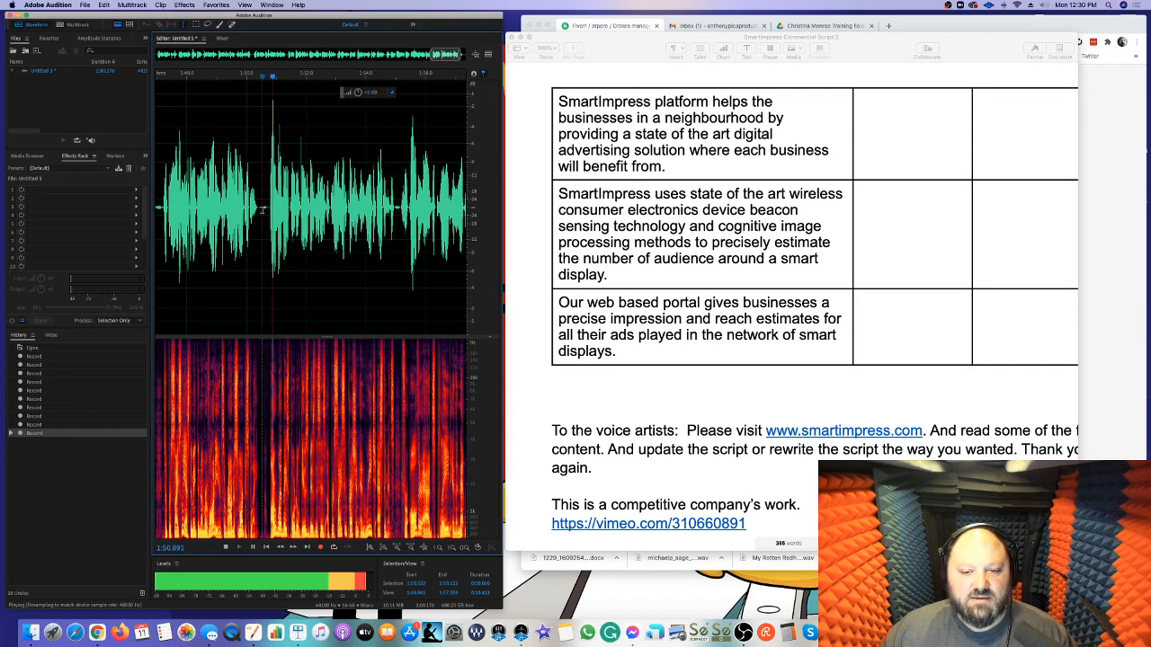
key(space)
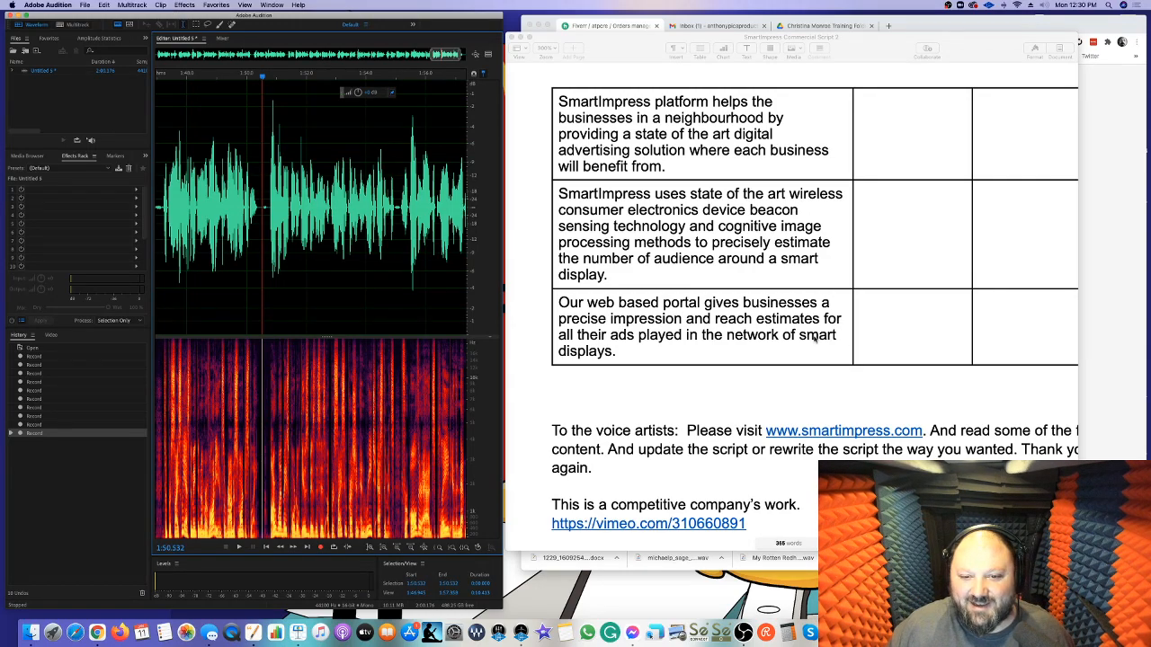
click(321, 549)
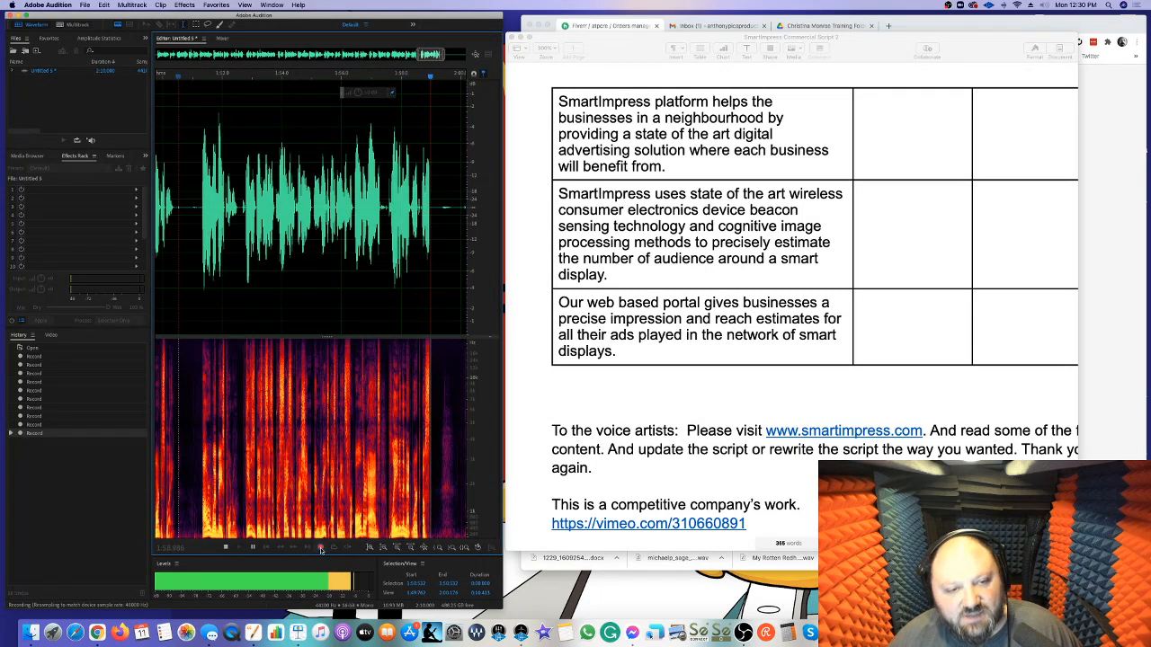
click(322, 548)
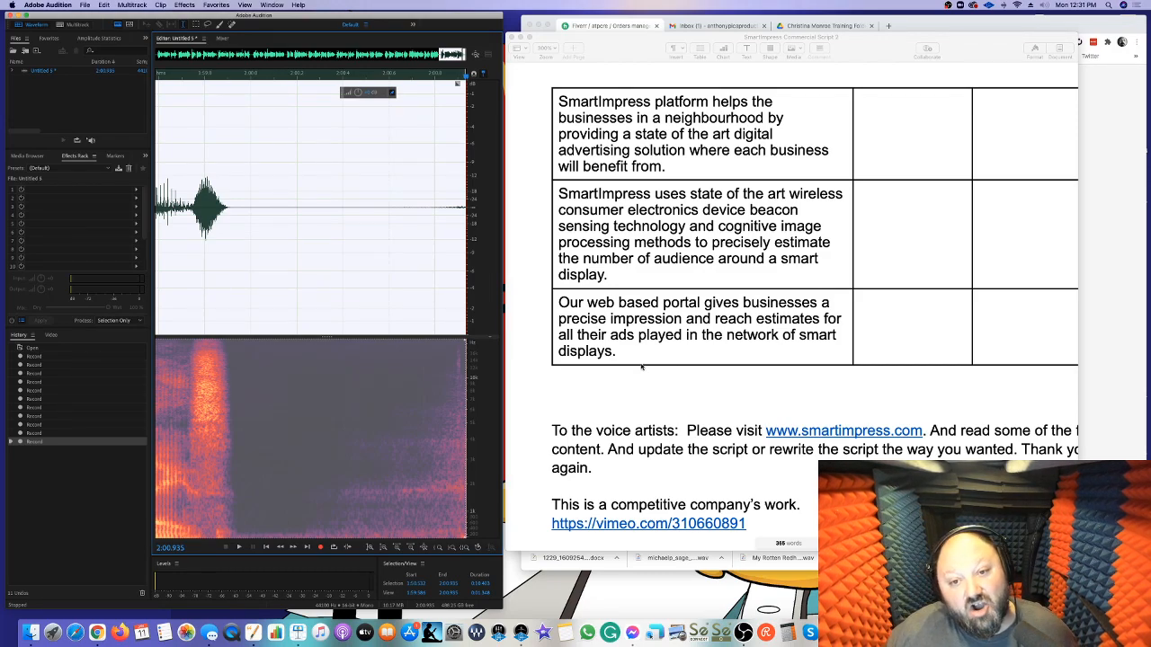
Look back over the script from the closing notes to the start of Script 1
scroll(641, 367, down, 5)
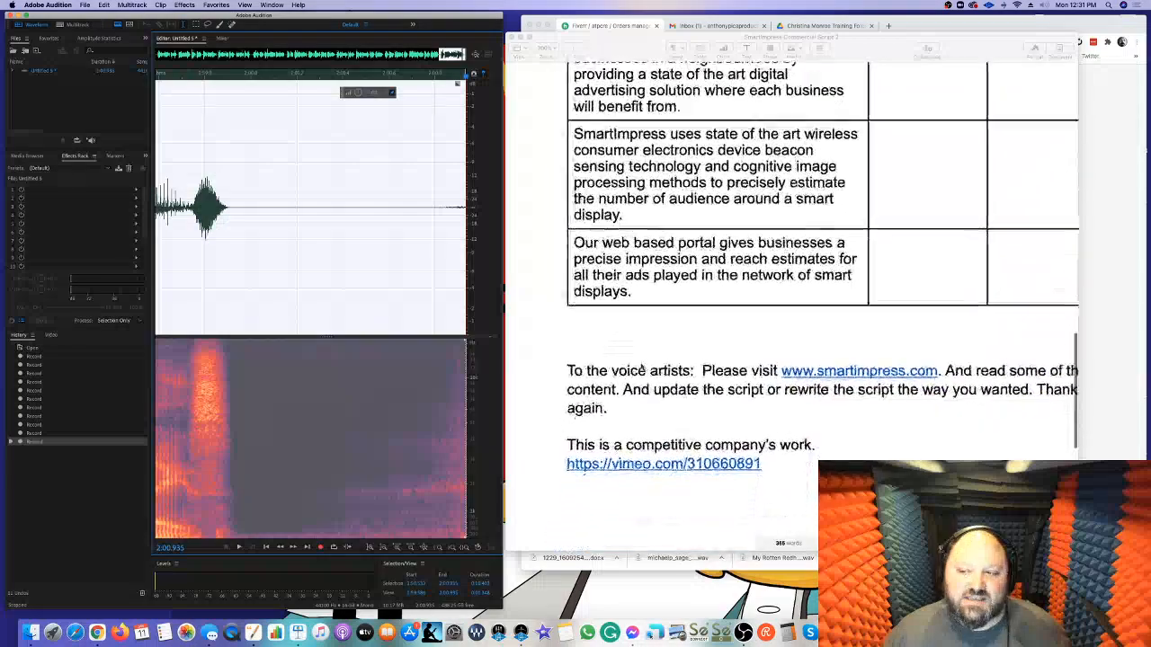
scroll(644, 366, up, 20)
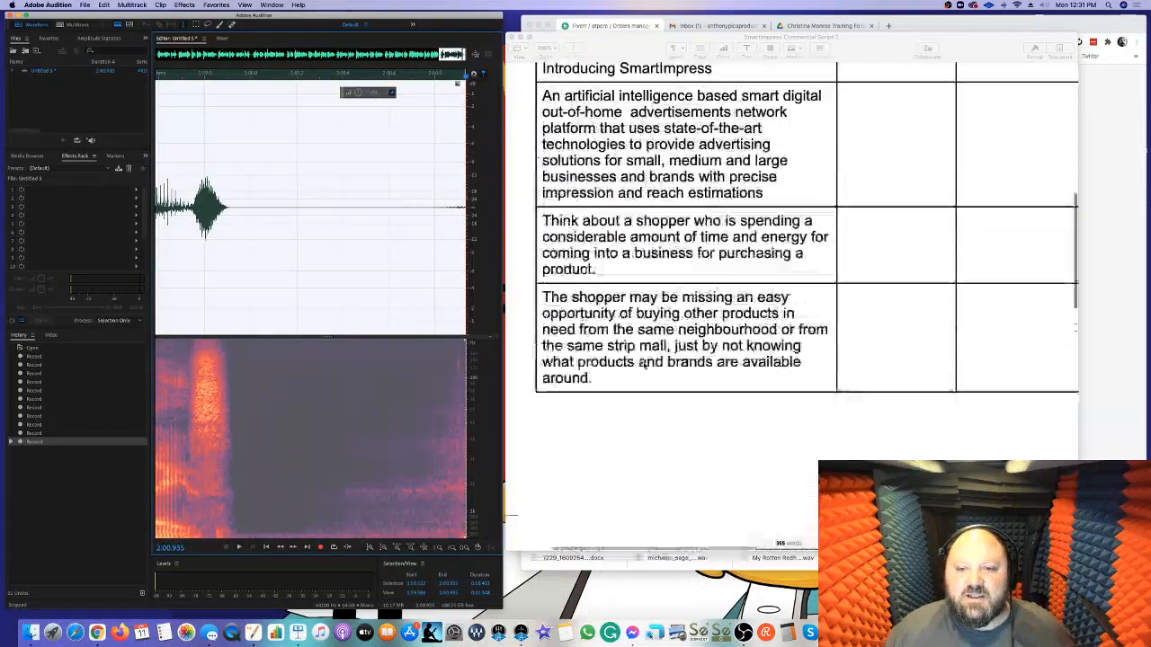
scroll(644, 366, left, 1)
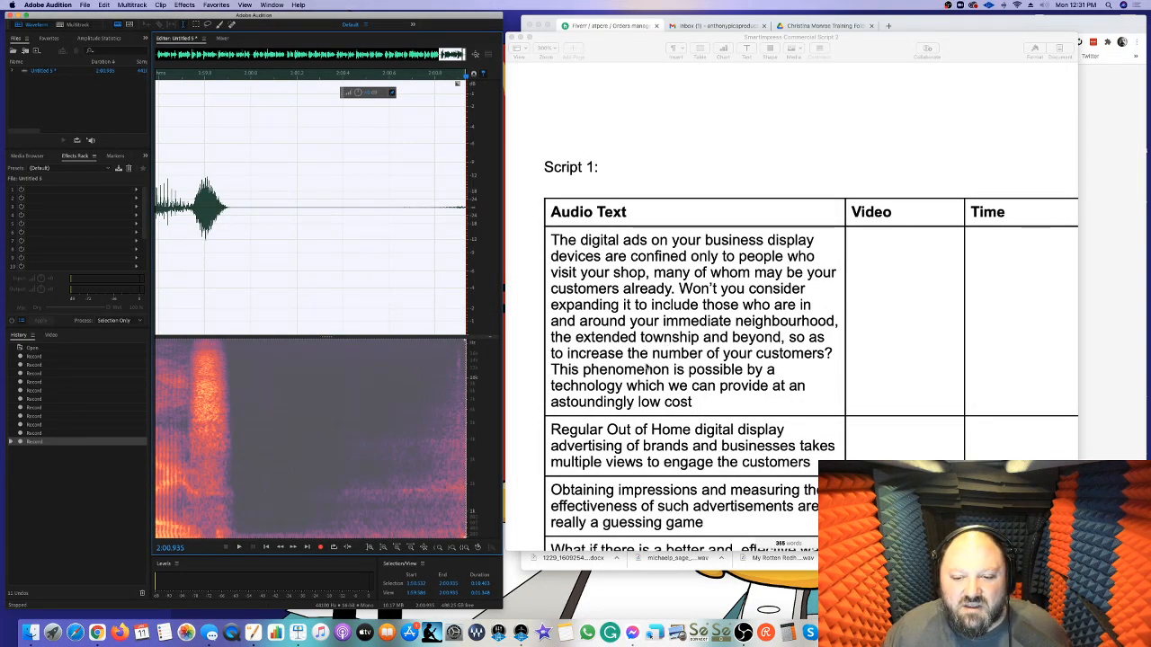
scroll(649, 366, down, 3)
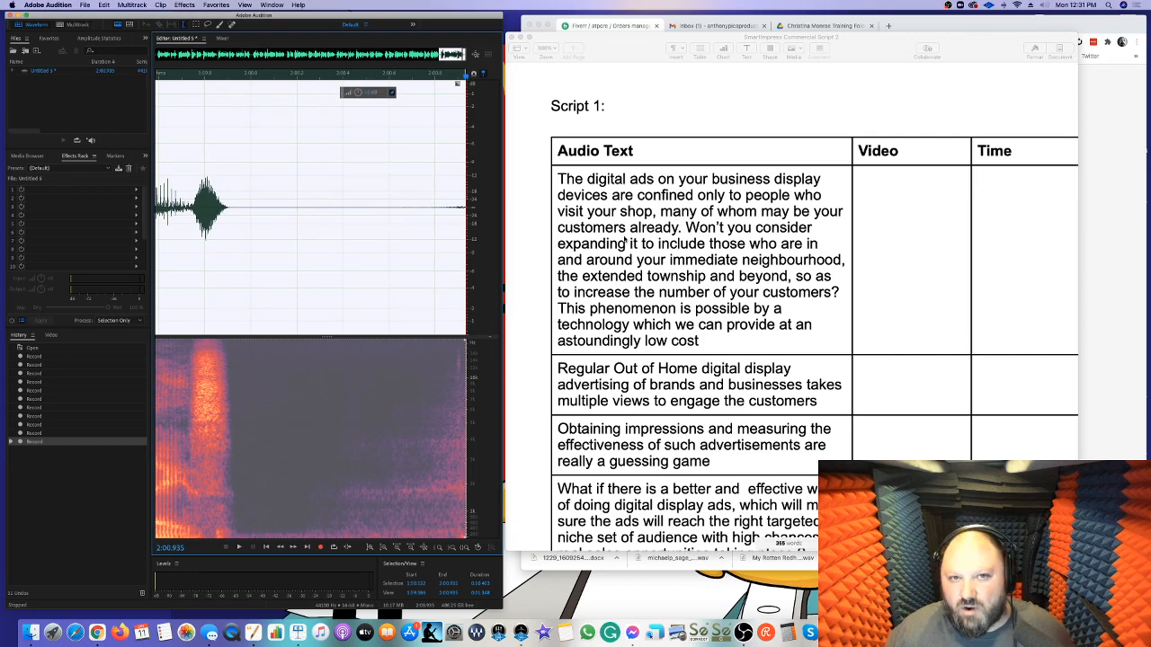
Inspect the full waveform and apply the Effects Rack processing to the whole recording
scroll(431, 232, down, 10)
click(249, 214)
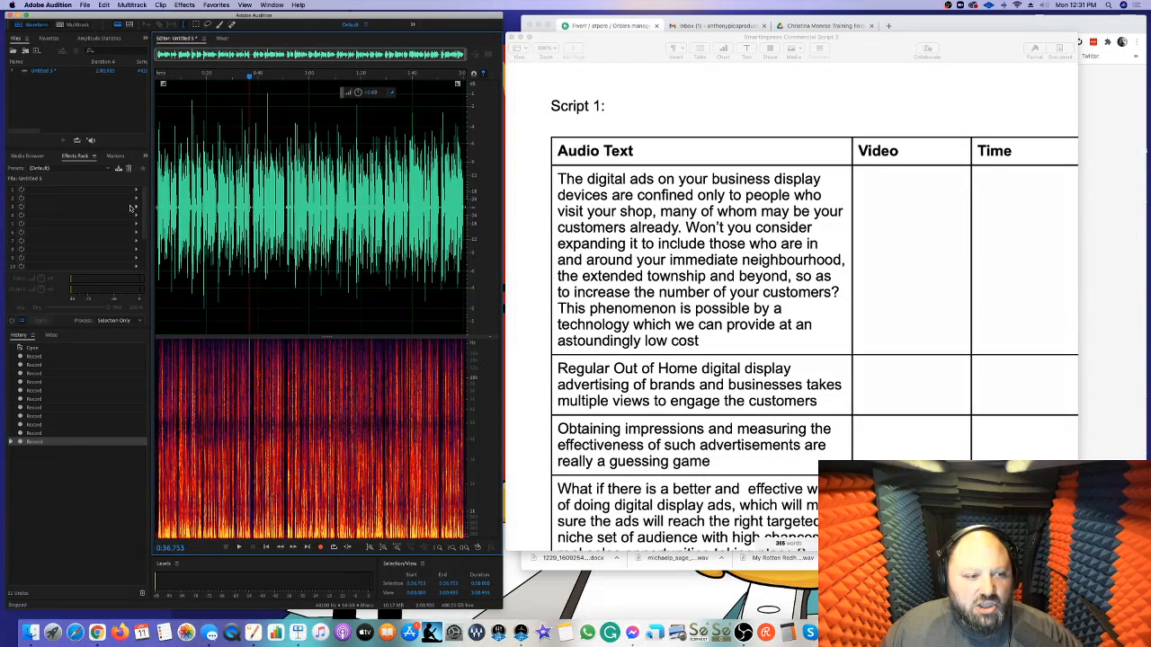
scroll(158, 205, up, 5)
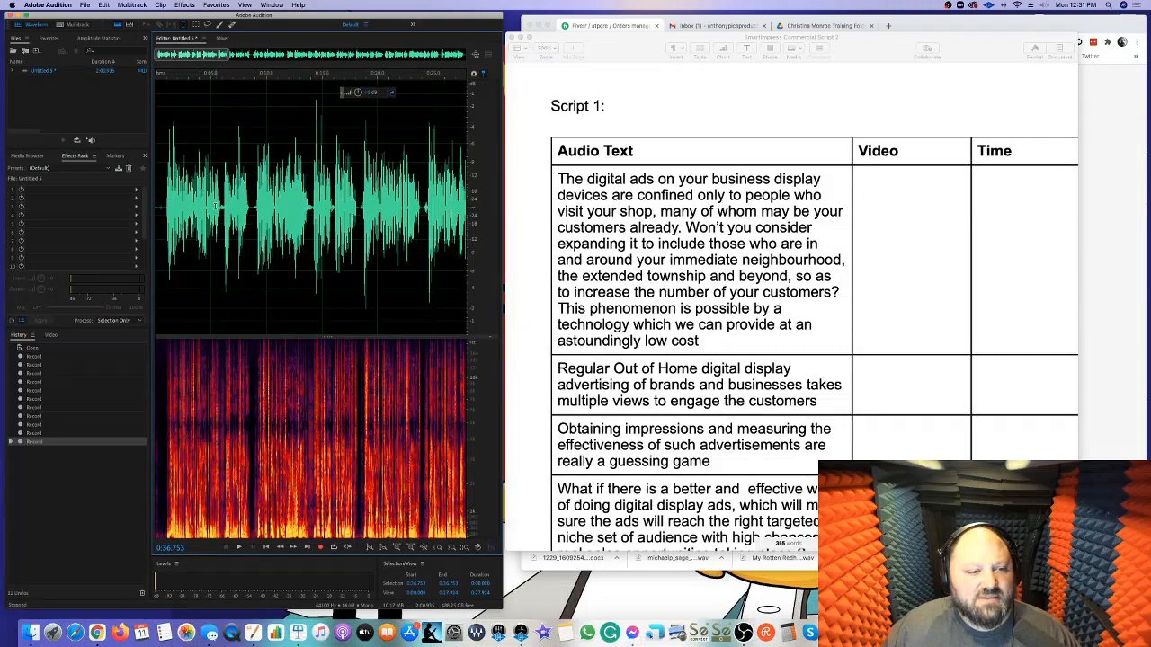
scroll(255, 214, down, 6)
click(258, 216)
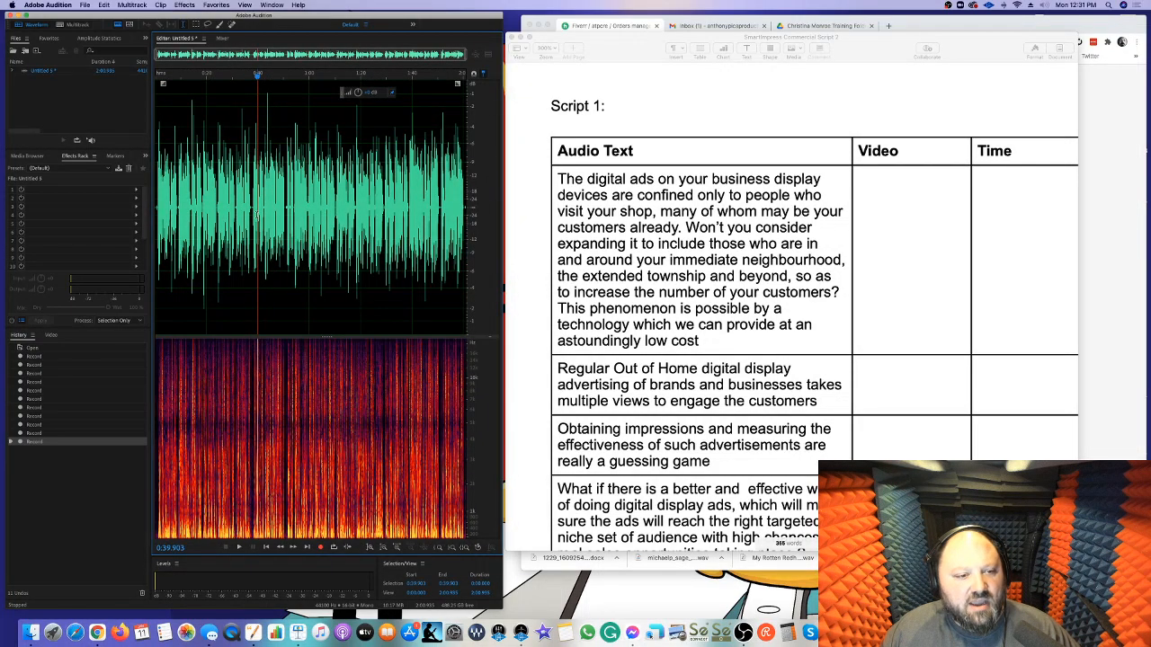
key(F1)
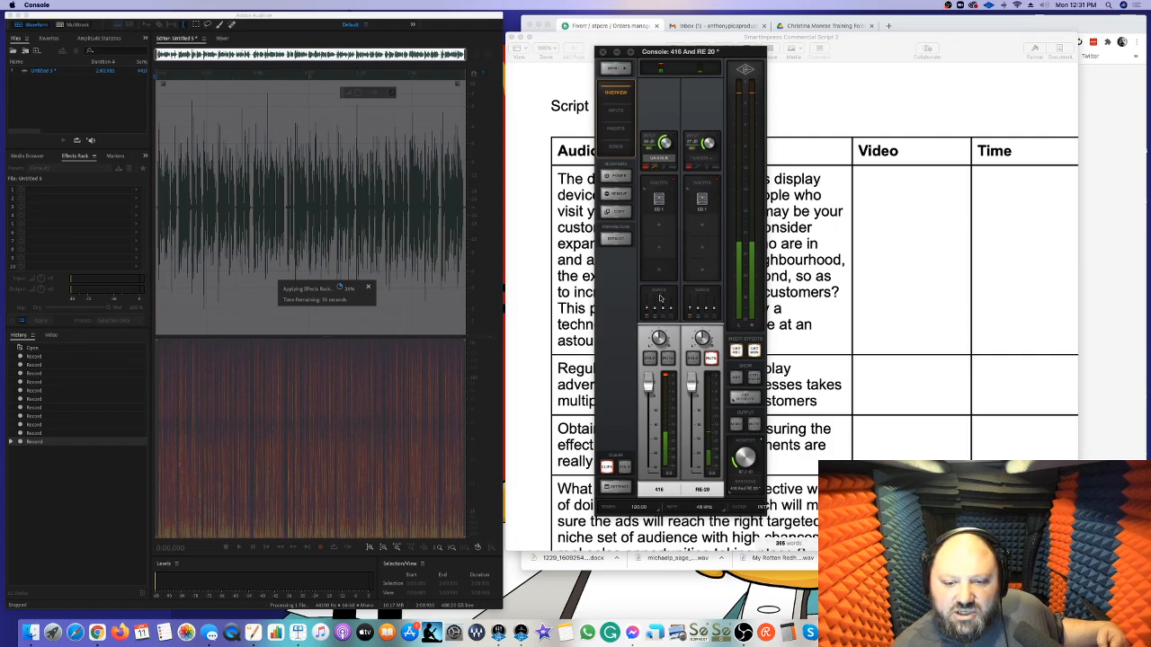
Look over the insert plug-in on the 416 channel in the Console mixer, close it and minimize the mixer
click(660, 198)
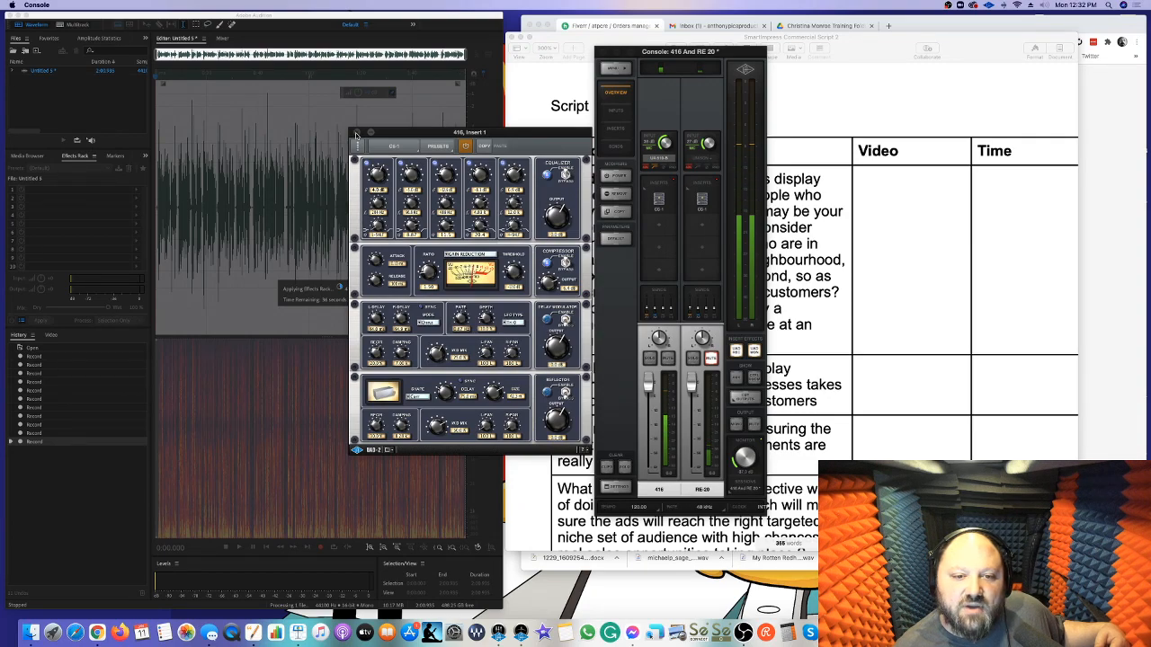
click(356, 134)
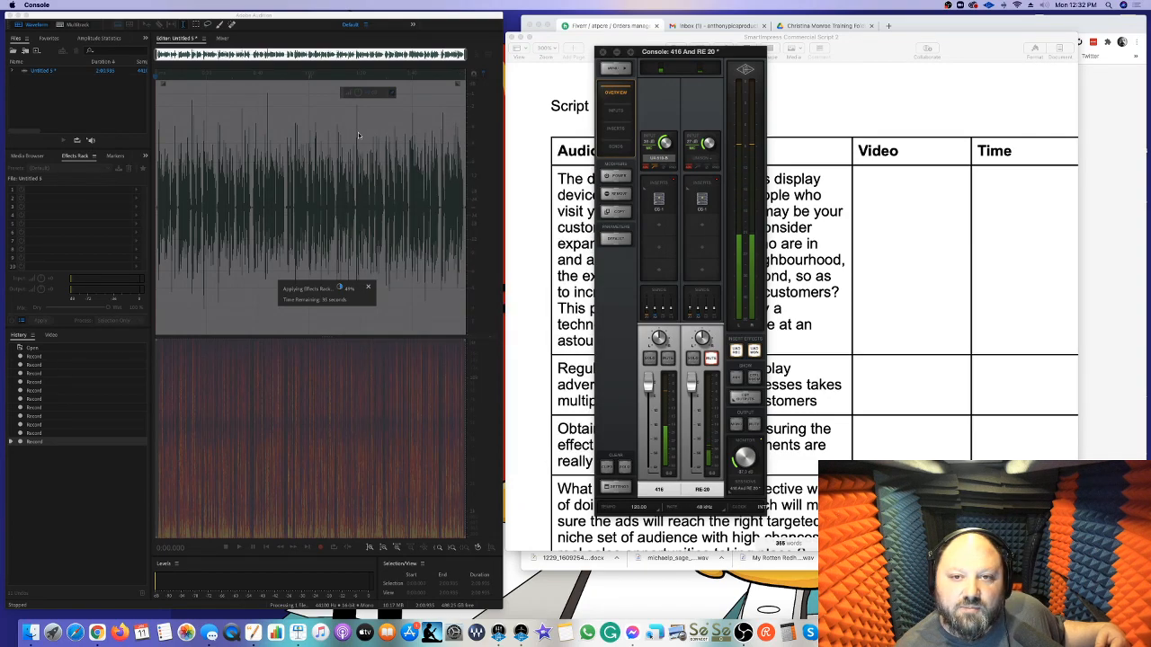
click(615, 54)
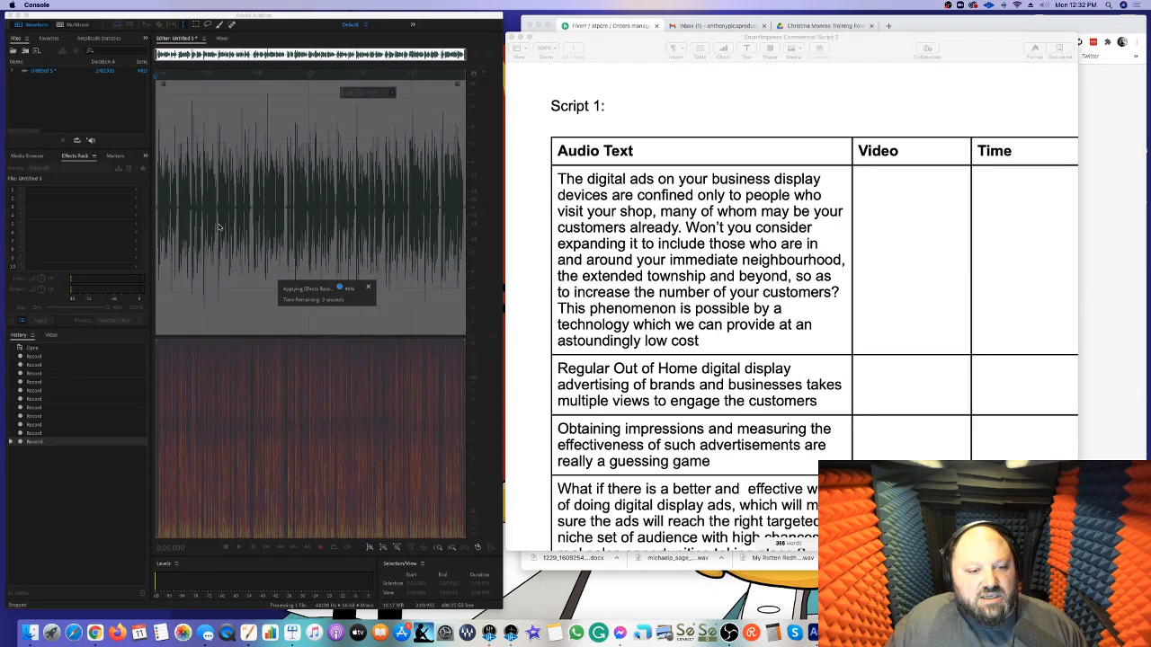
Silence the lead-in before the first spoken words of the processed recording
scroll(159, 215, up, 5)
scroll(160, 215, left, 1)
click(167, 211)
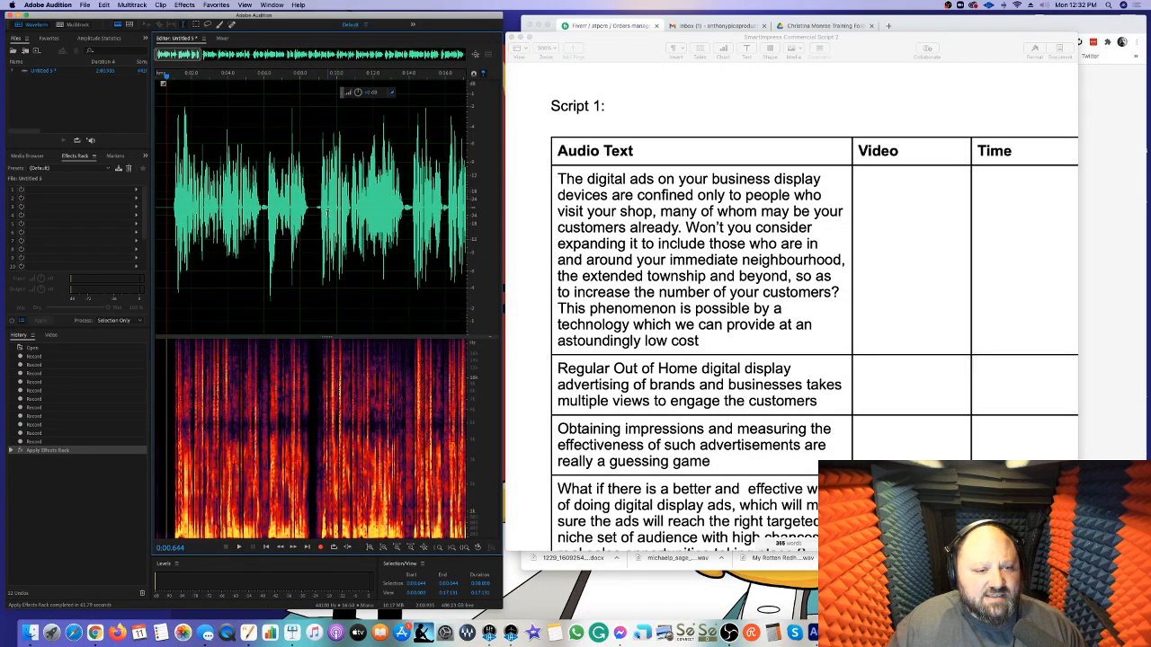
scroll(245, 221, down, 5)
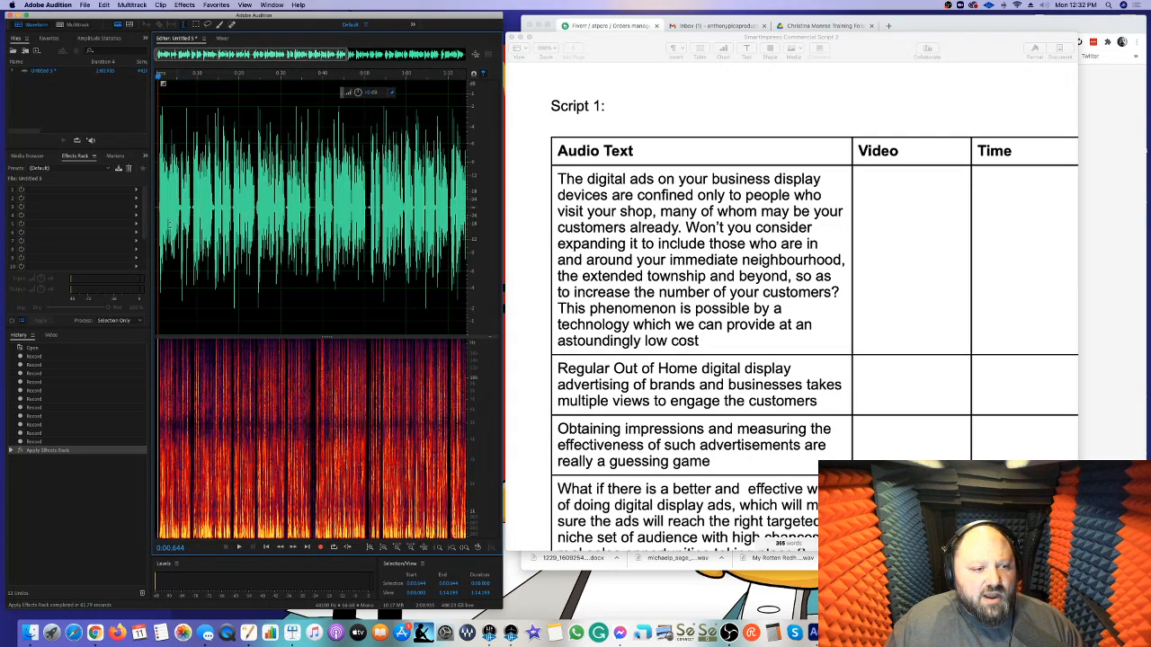
scroll(158, 218, up, 12)
drag(442, 225, 84, 237)
key(s)
Copy a short stretch of silence, about 0.21 s long, from the lead-in around 0:00.7
drag(374, 232, 344, 241)
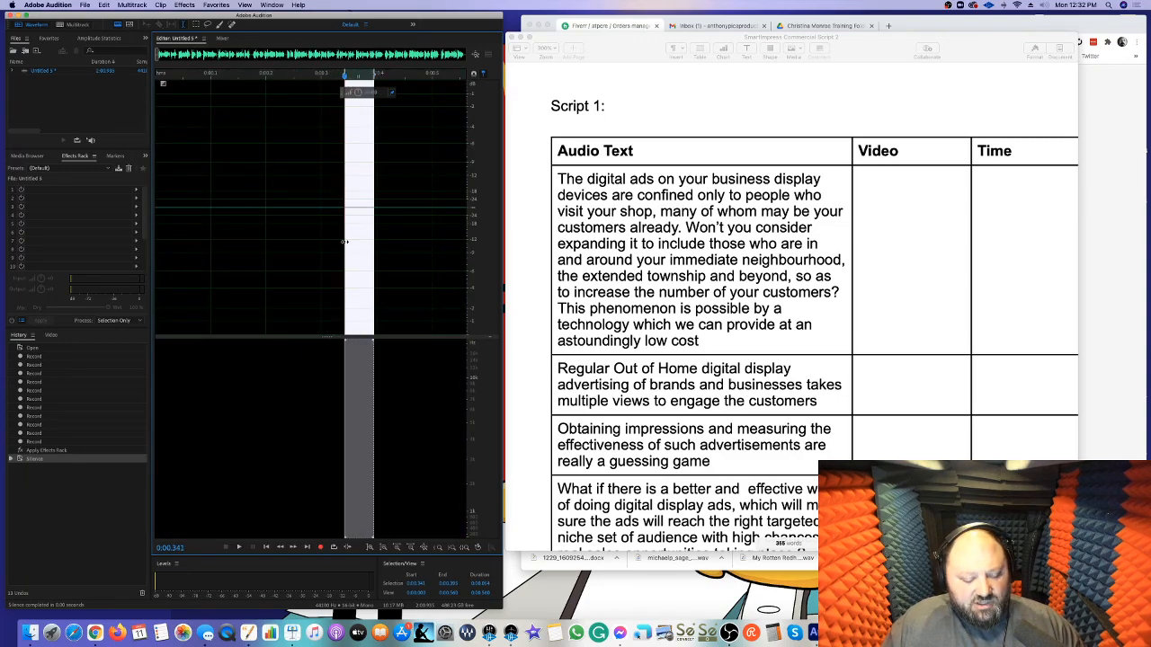
key(super+c)
scroll(352, 242, down, 5)
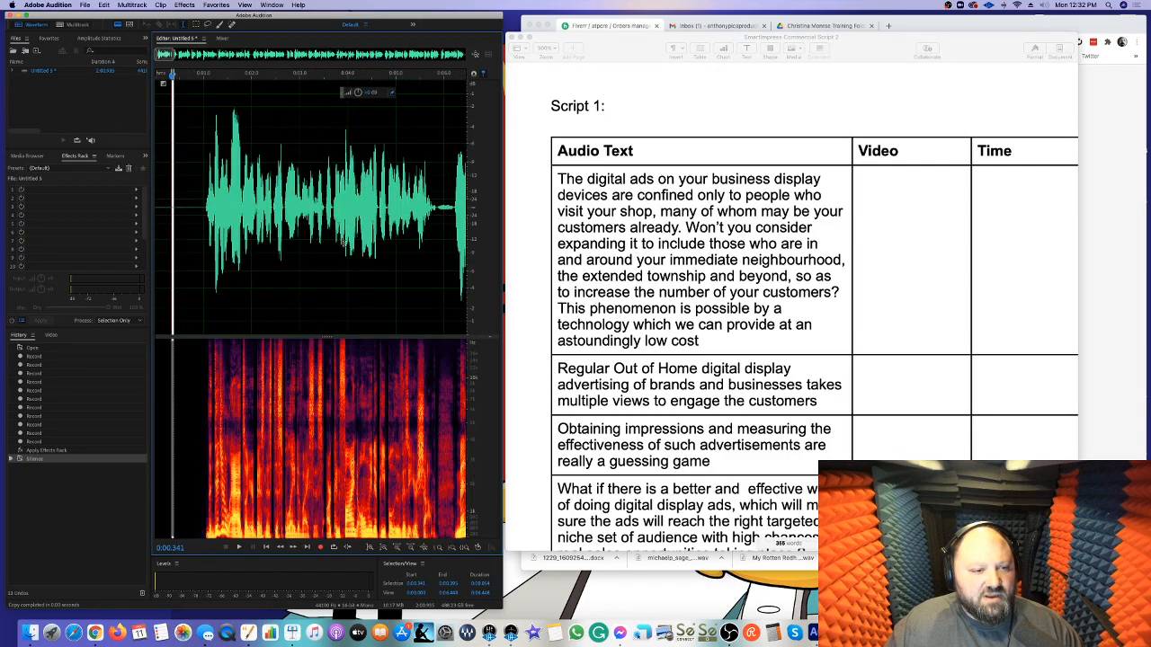
drag(200, 216, 188, 216)
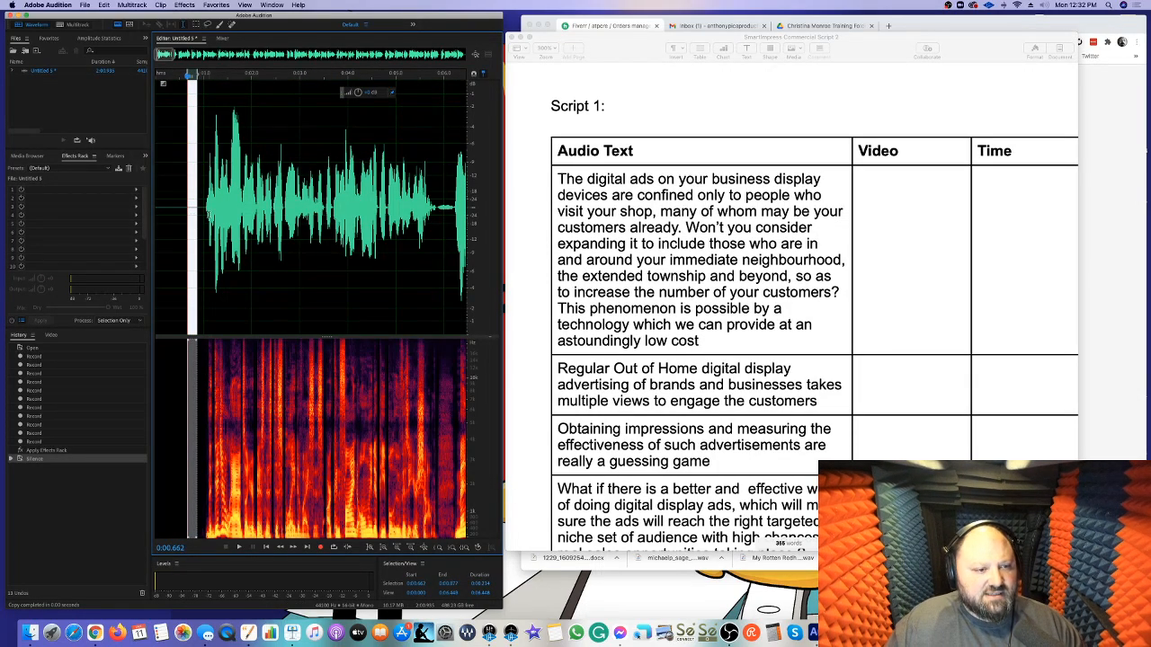
Play the recording from about 0:00.484 and replace the first breath, just after 0:06, with the copied silence
click(207, 218)
scroll(206, 219, down, 3)
click(161, 220)
scroll(208, 228, up, 1)
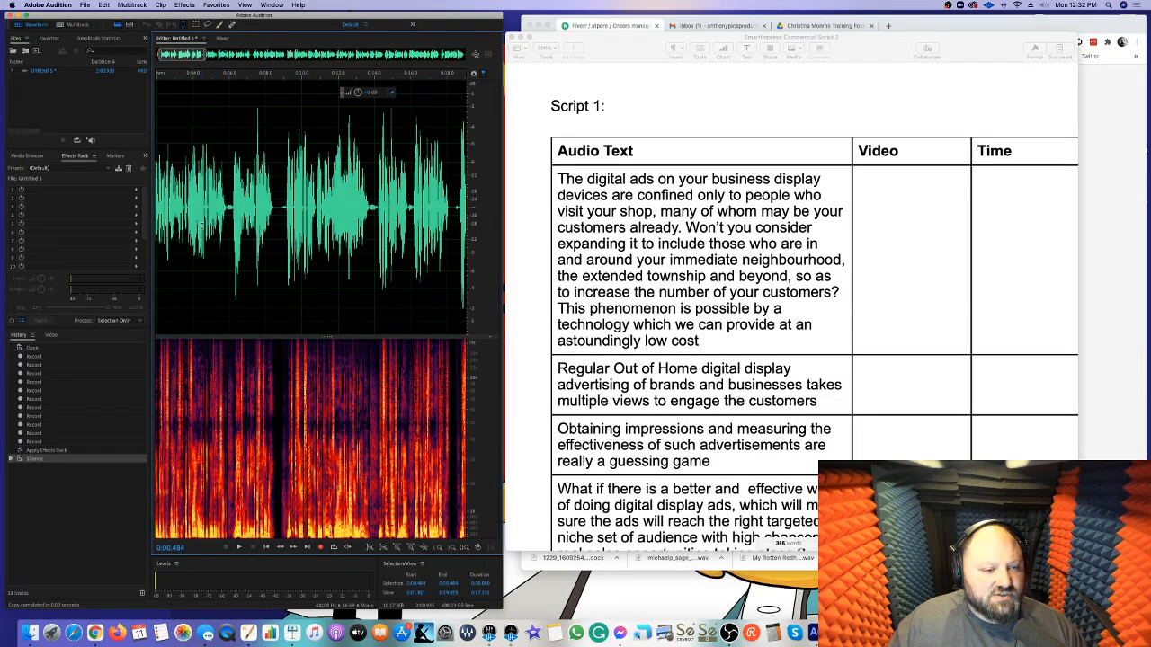
scroll(203, 222, left, 2)
key(space)
scroll(267, 221, up, 1)
drag(268, 219, 258, 223)
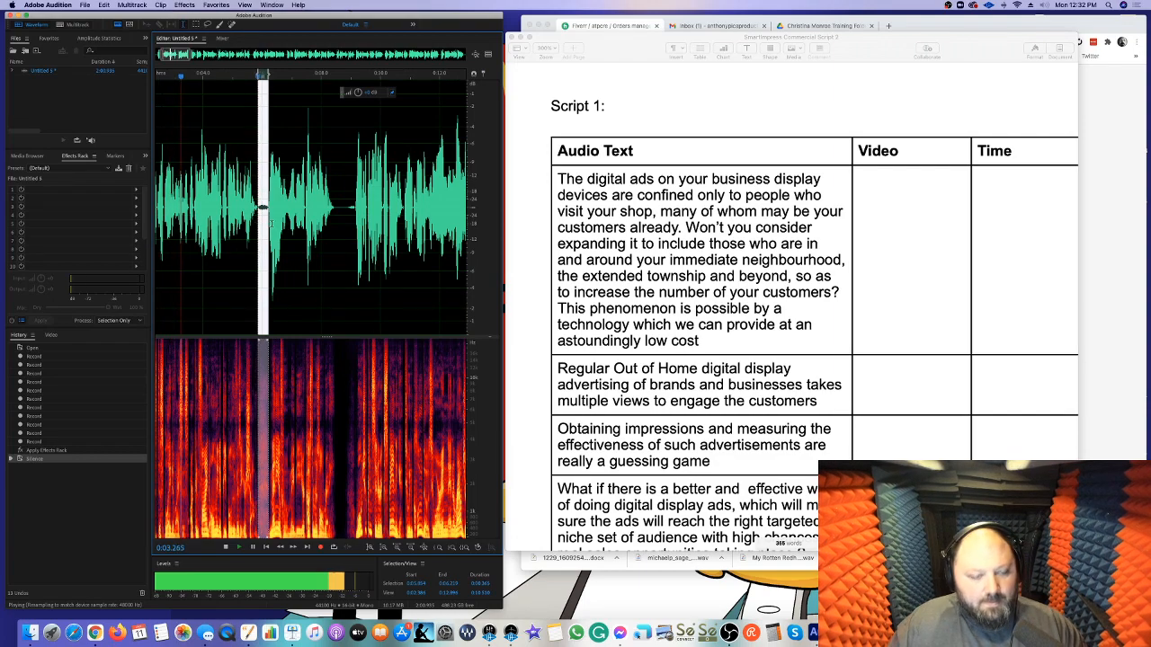
key(super+v)
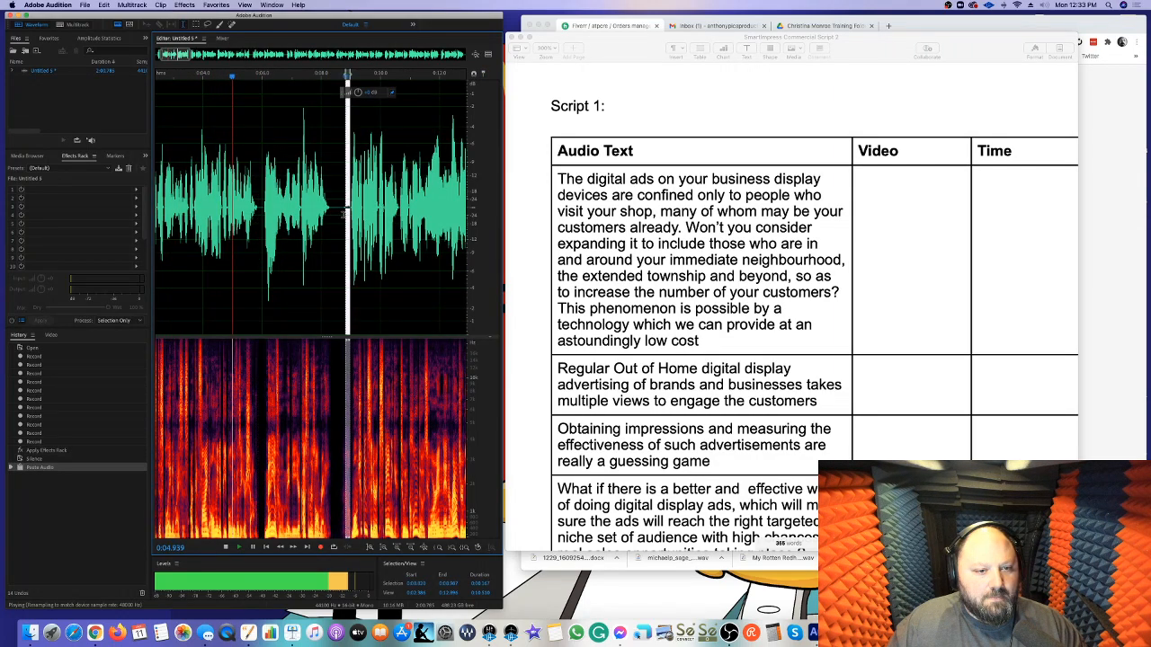
Replace the breaths from about 0:09 onwards with the copied silence and reduce the gain of the following one
key(super+v)
drag(349, 219, 326, 212)
key(super+v)
drag(358, 94, 357, 148)
click(359, 198)
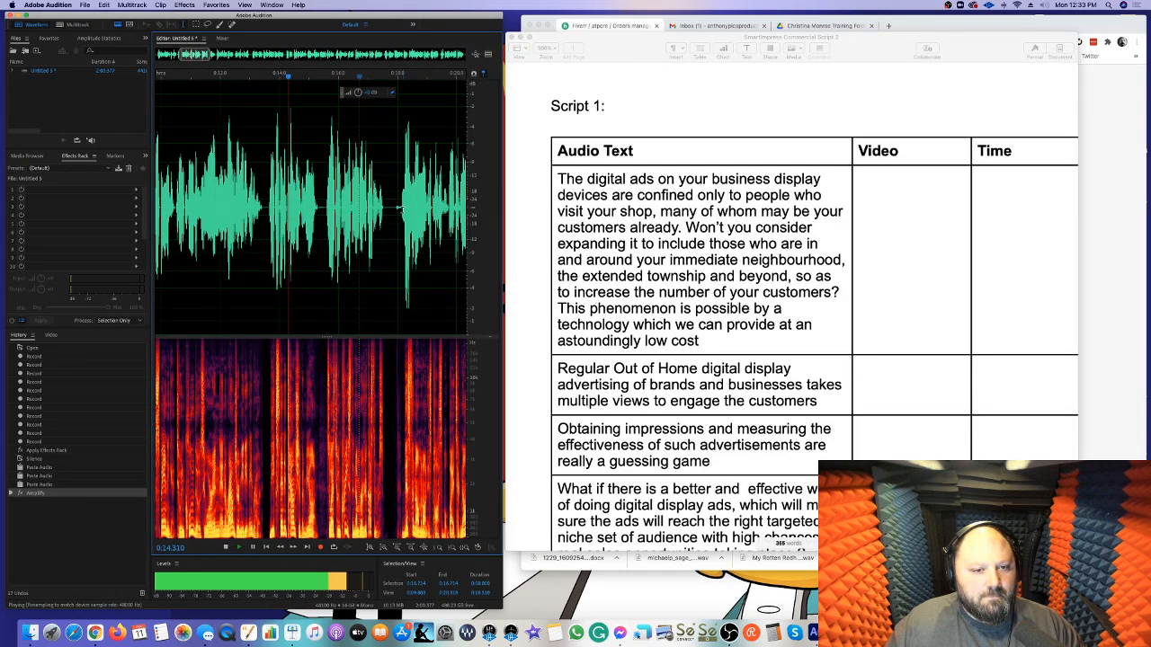
Replace the breaths near 0:18 and 0:23.5 with the copied silence
key(super+v)
scroll(398, 209, right, 5)
mouse_move(413, 210)
mouse_down()
mouse_move(401, 211)
mouse_move(414, 211)
mouse_up()
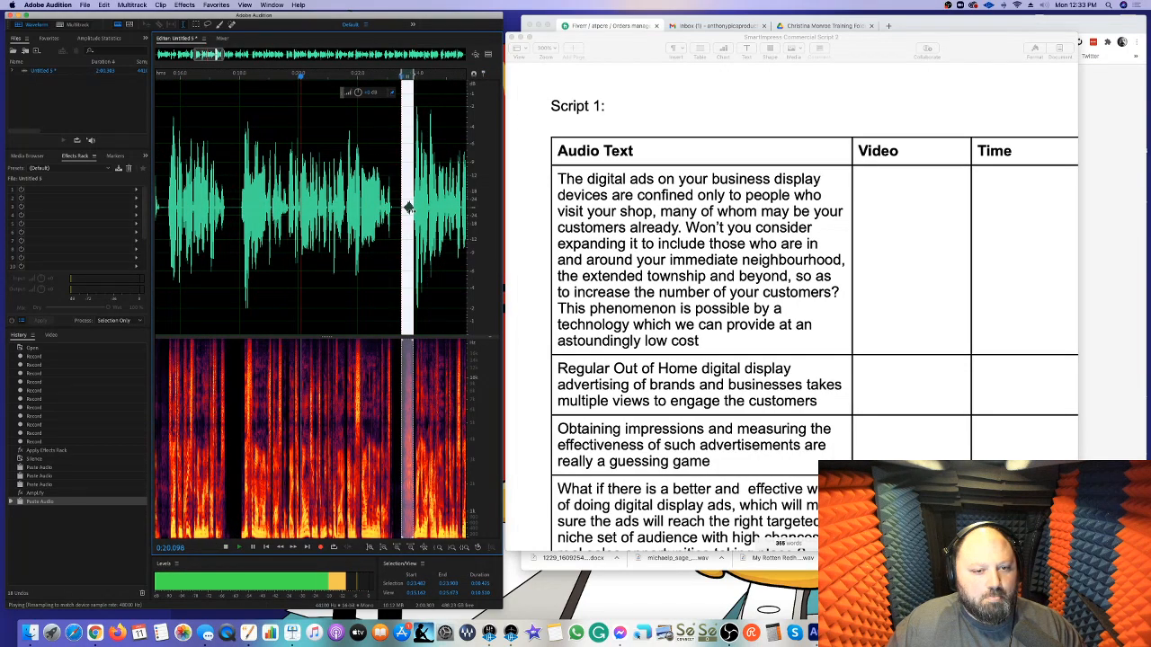
key(super+v)
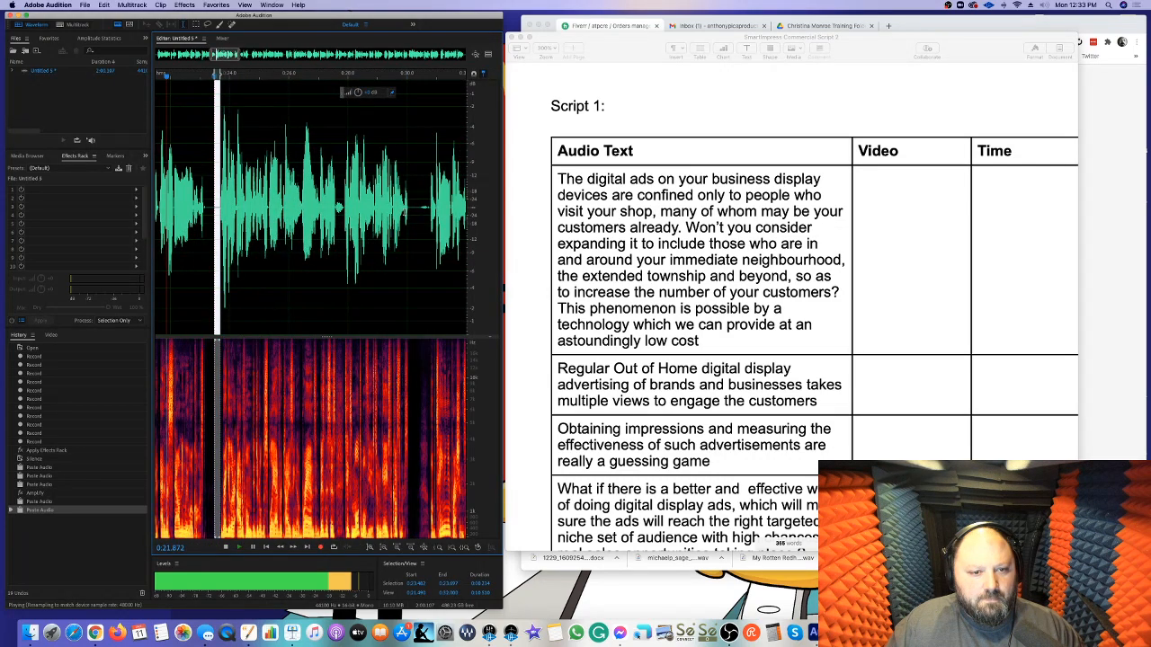
Reduce the gain of the small breath near 0:27.6 and replace the breath near 0:30.5 with the copied silence
drag(337, 209, 336, 215)
drag(358, 92, 354, 125)
drag(429, 213, 425, 213)
key(super+v)
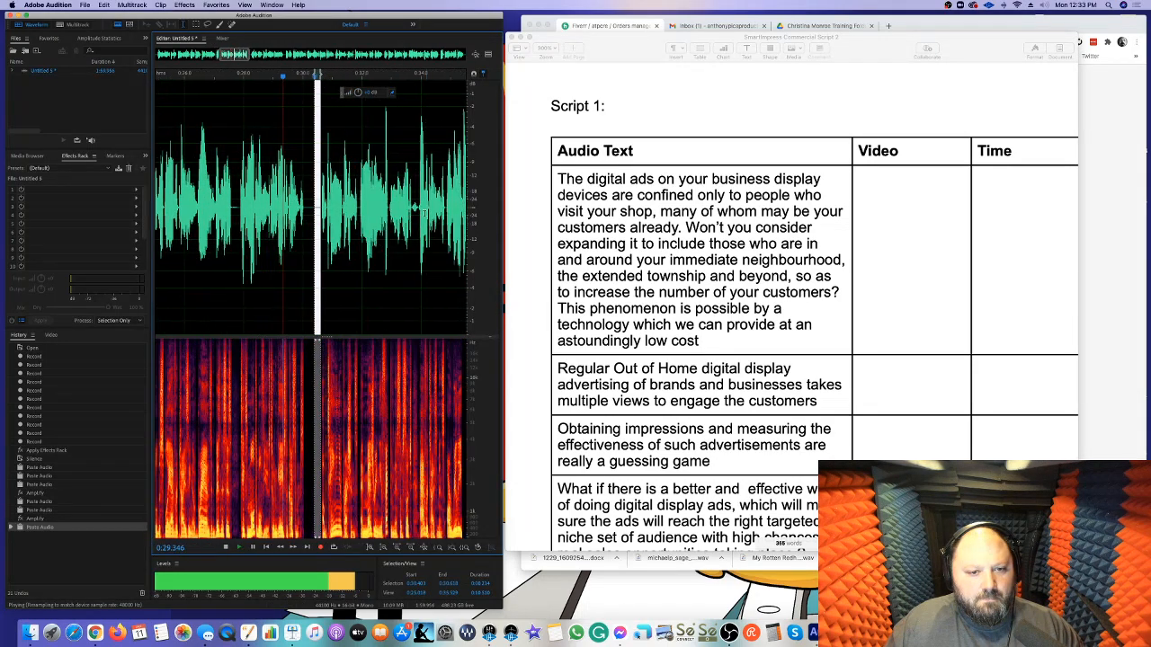
Reduce the gain of the roughly one-second pause between about 0:36 and 0:37
scroll(396, 208, right, 5)
drag(366, 212, 336, 210)
drag(359, 94, 357, 148)
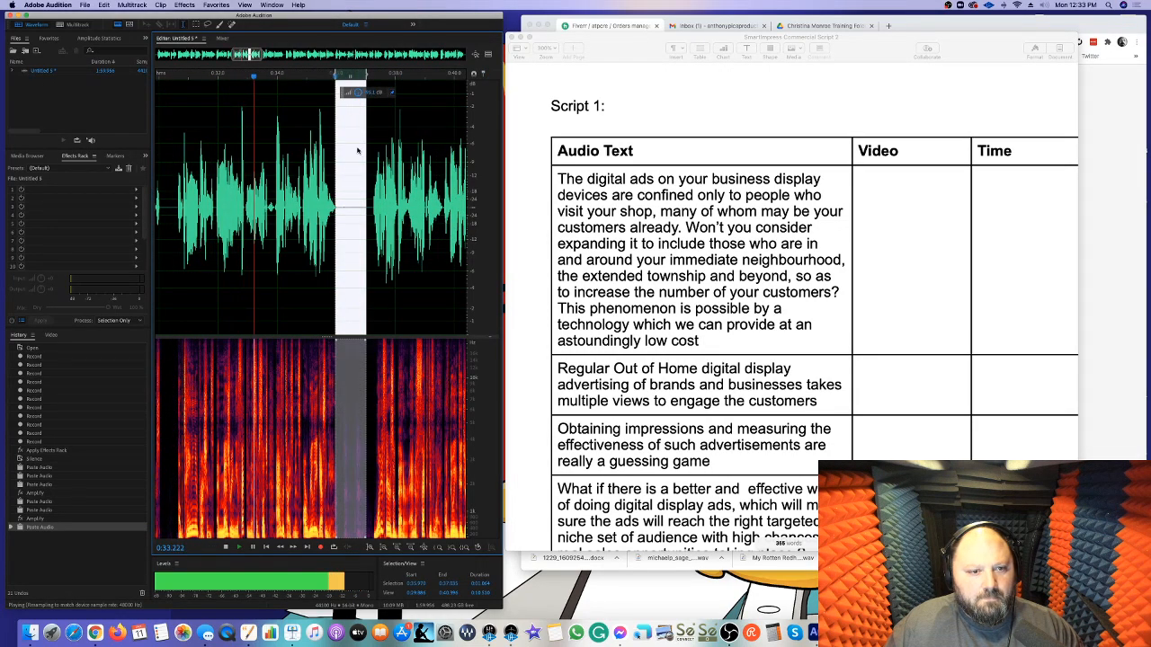
click(357, 151)
Replace the breath near 0:45.8 with the copied silence while the narration plays
scroll(383, 204, right, 5)
scroll(383, 204, right, 3)
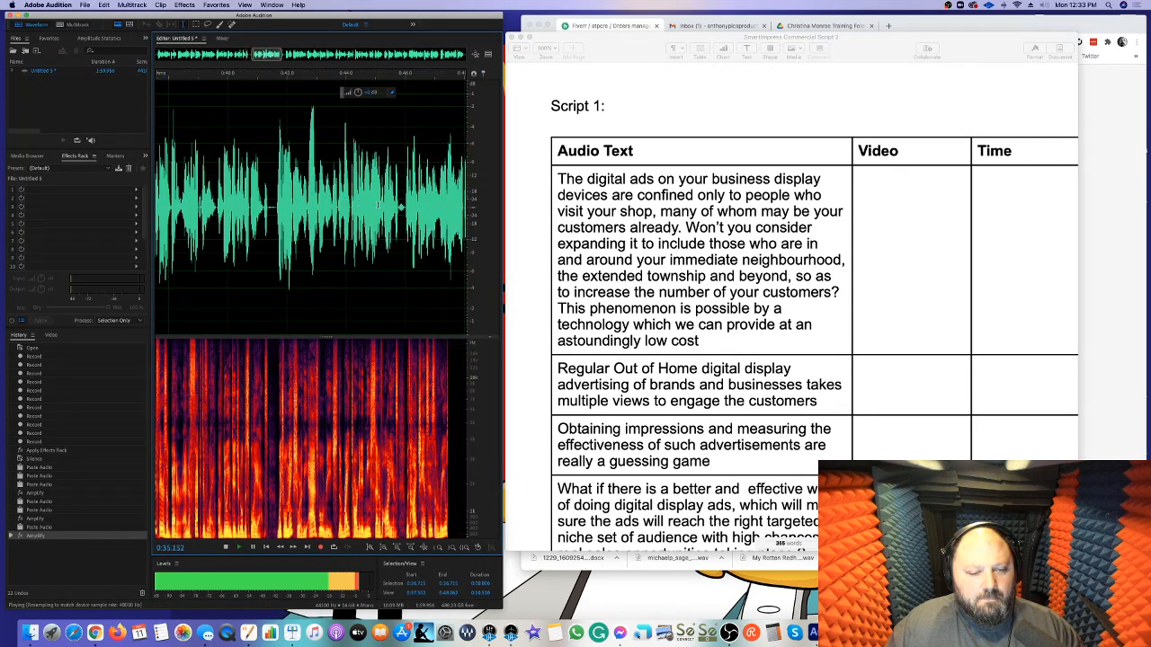
key(space)
drag(382, 207, 378, 207)
key(space)
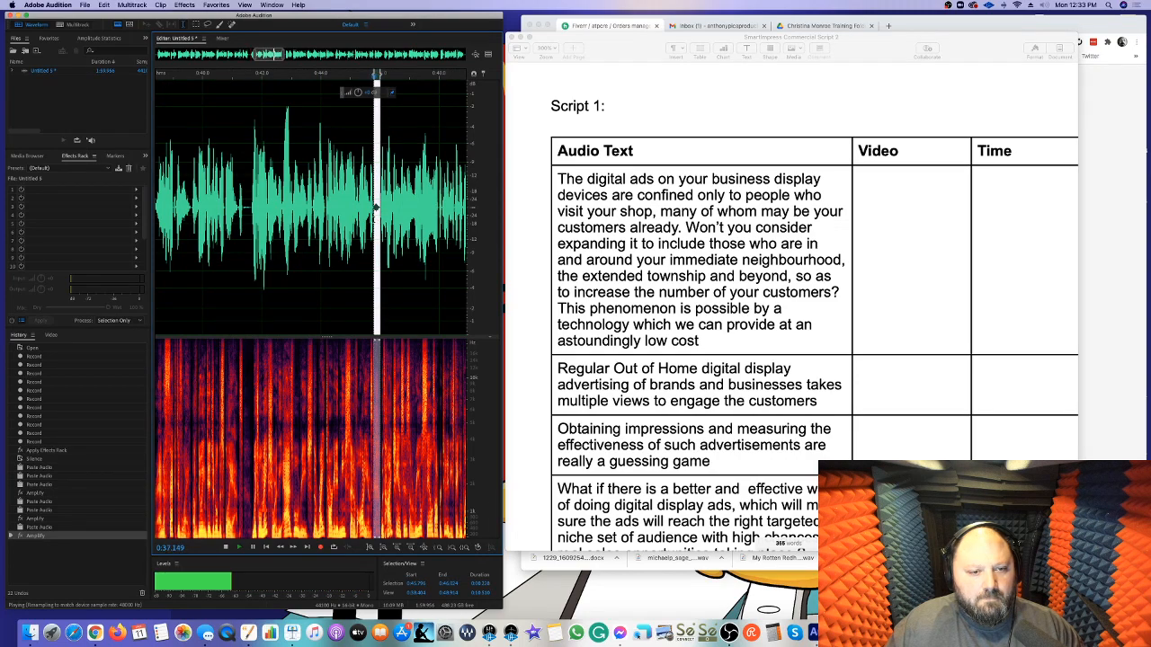
key(super+v)
scroll(378, 219, right, 5)
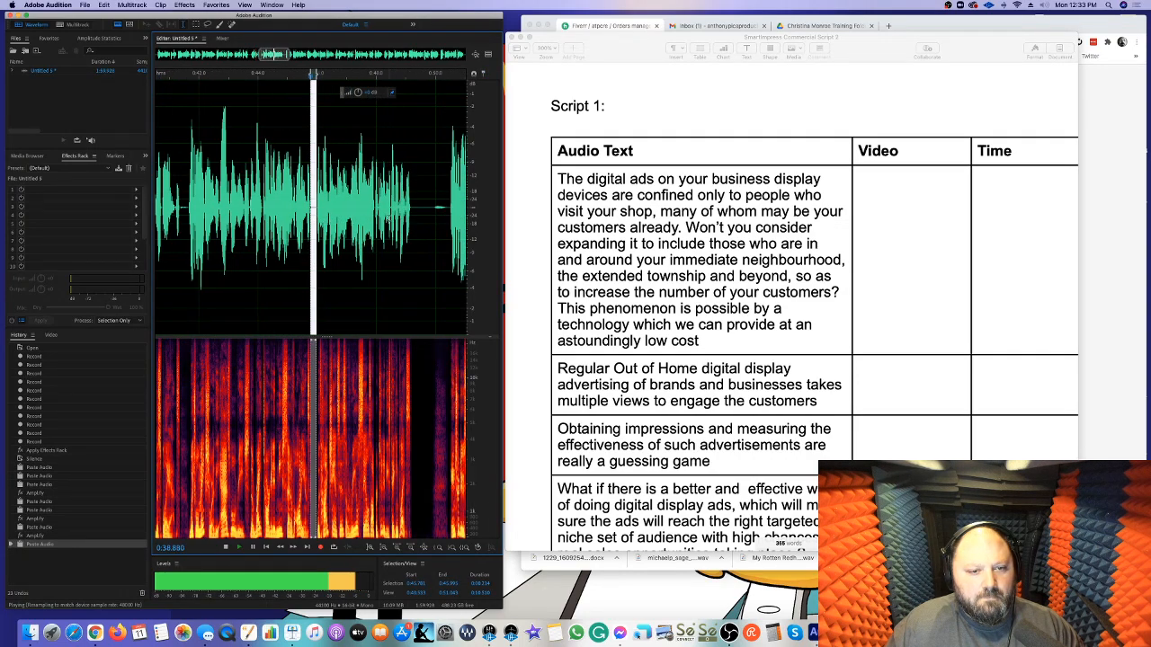
Replace the breaths near 0:50 and 0:53 with the copied silence
click(413, 210)
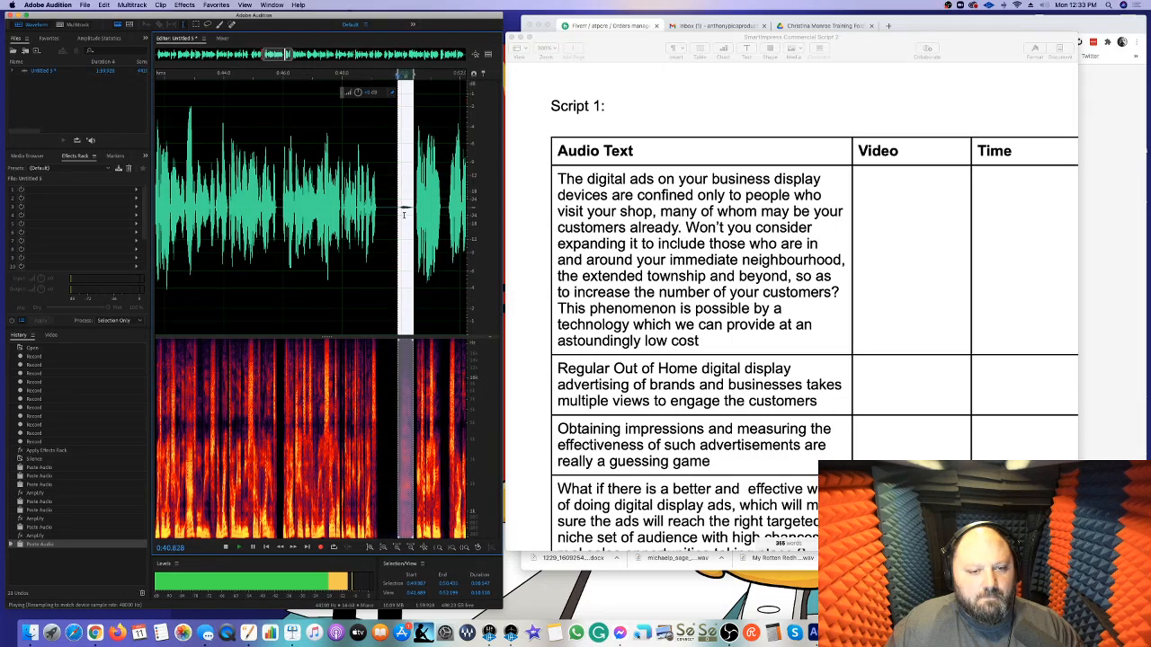
scroll(404, 214, right, 4)
scroll(358, 209, up, 3)
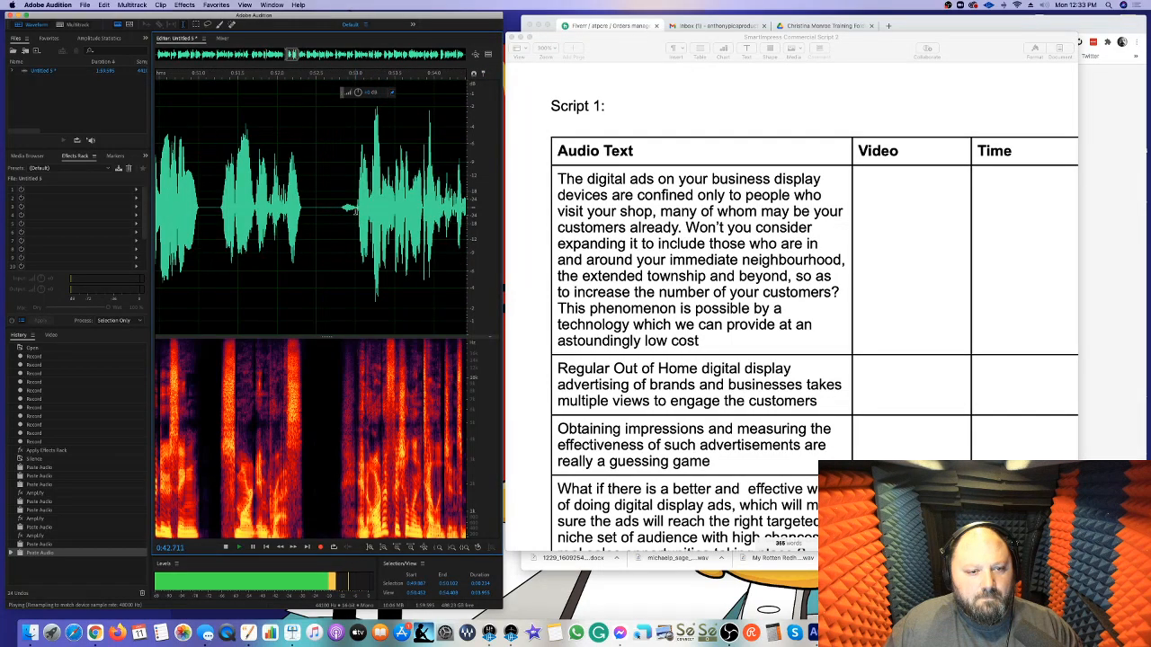
drag(342, 214, 336, 213)
key(super+v)
click(384, 211)
Reduce the gain of the breath near 0:58 and delete about 0.15 s to tighten that pause
scroll(387, 210, right, 5)
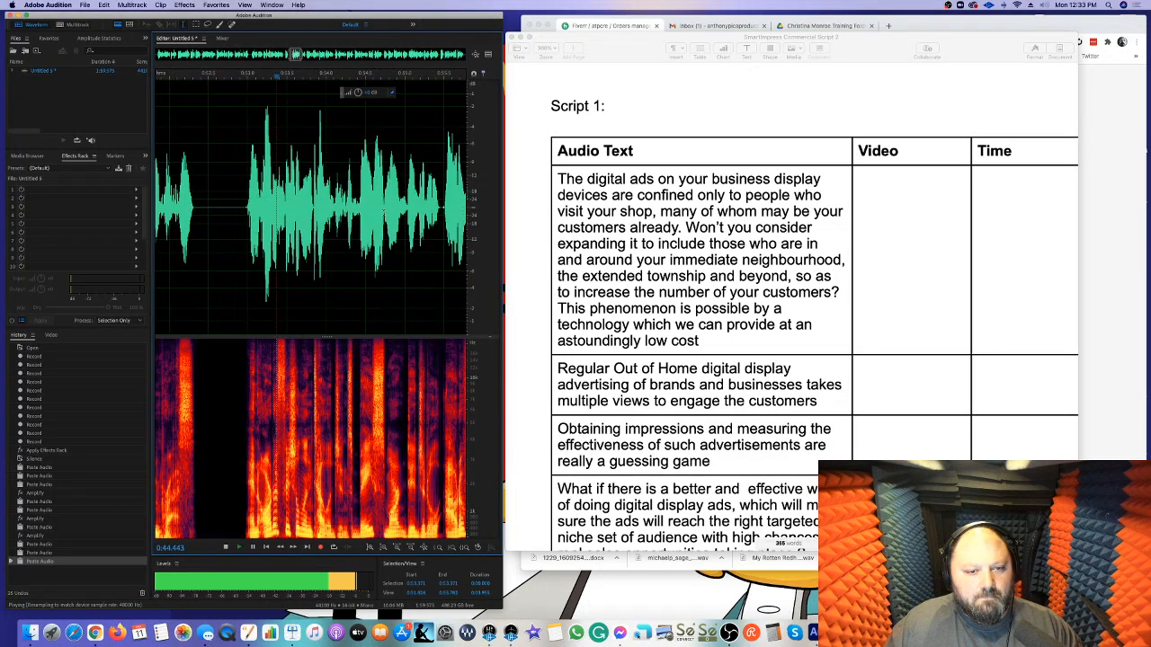
scroll(386, 211, right, 5)
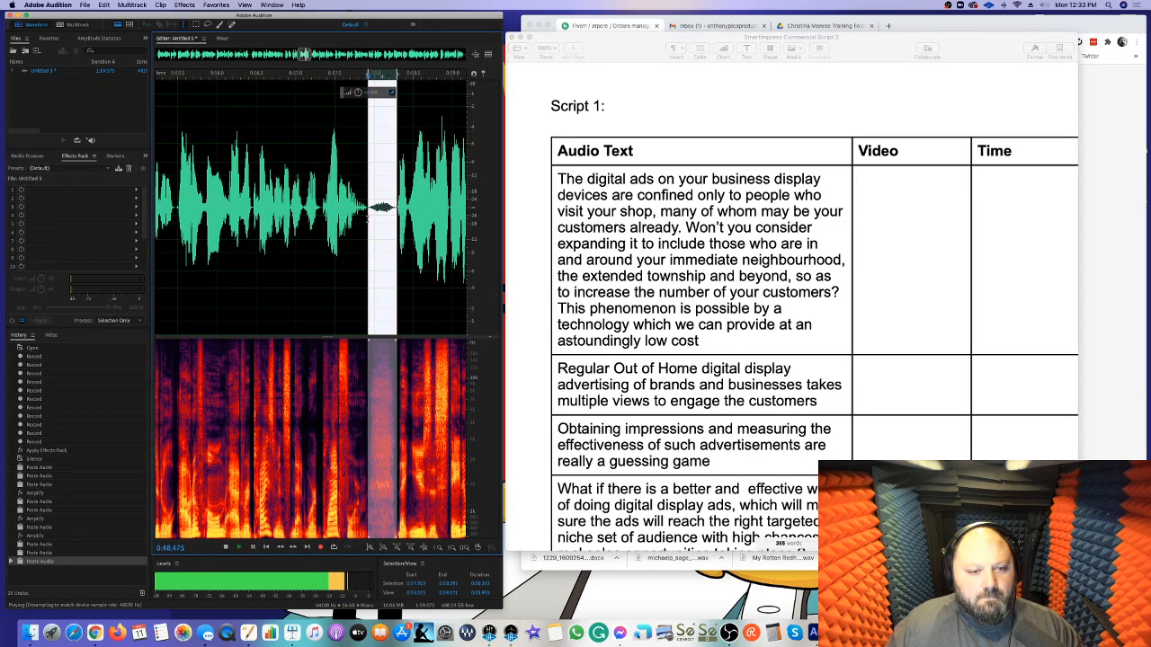
drag(358, 93, 354, 198)
click(387, 217)
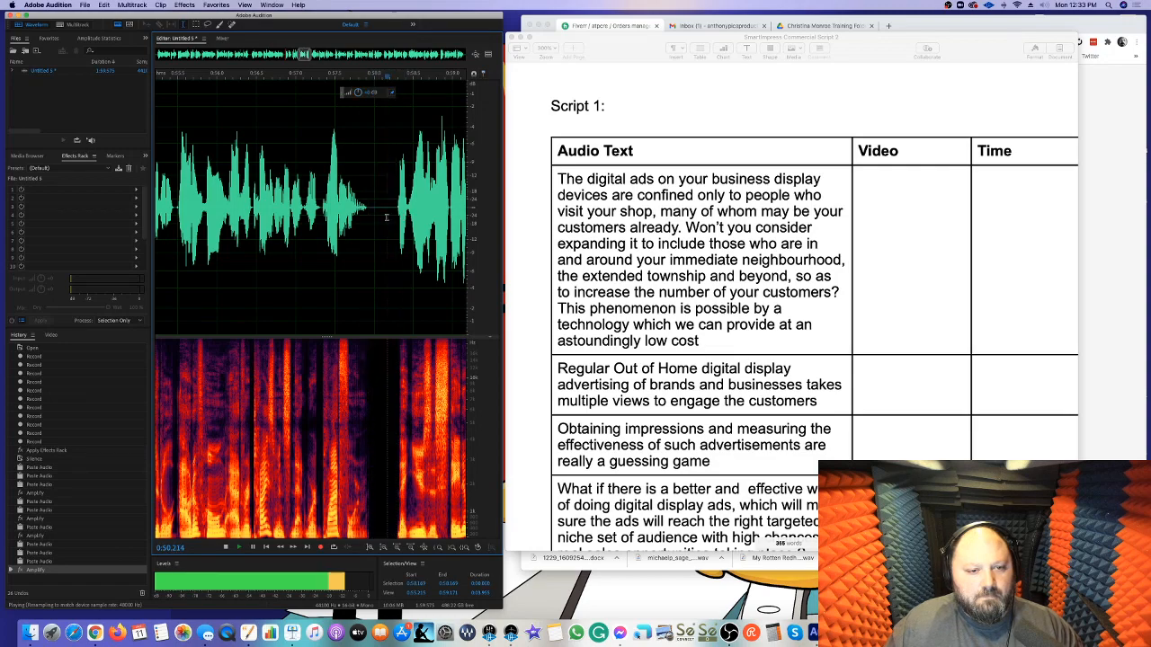
key(Delete)
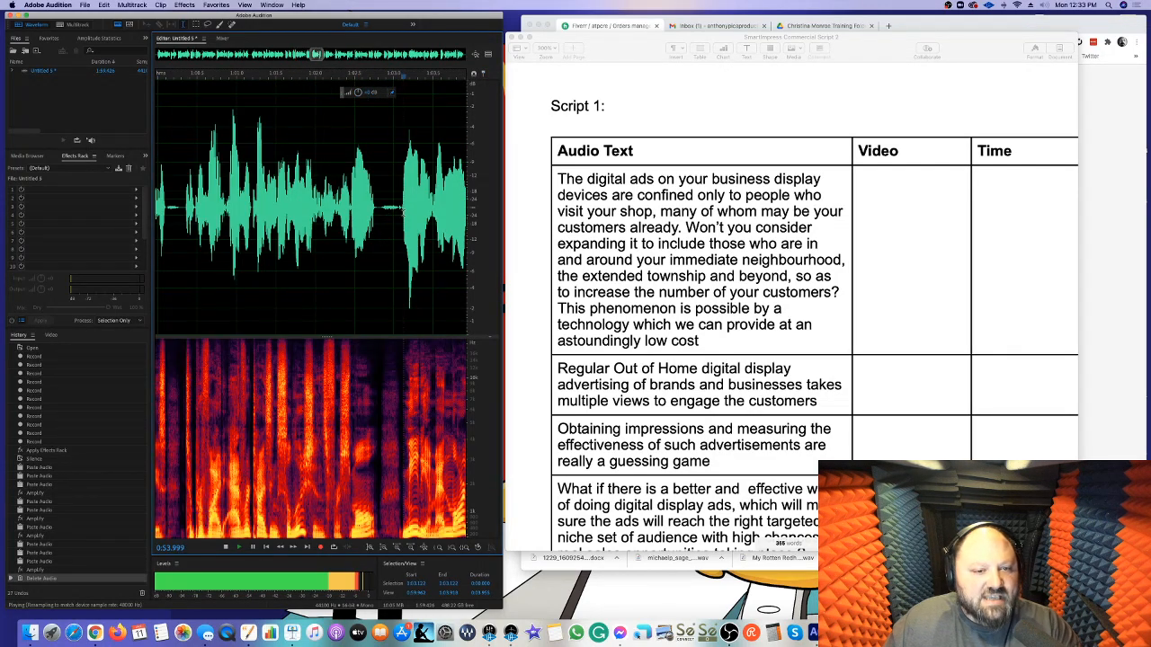
Replace the breath near 1:02.8 with the copied silence
drag(379, 216, 401, 209)
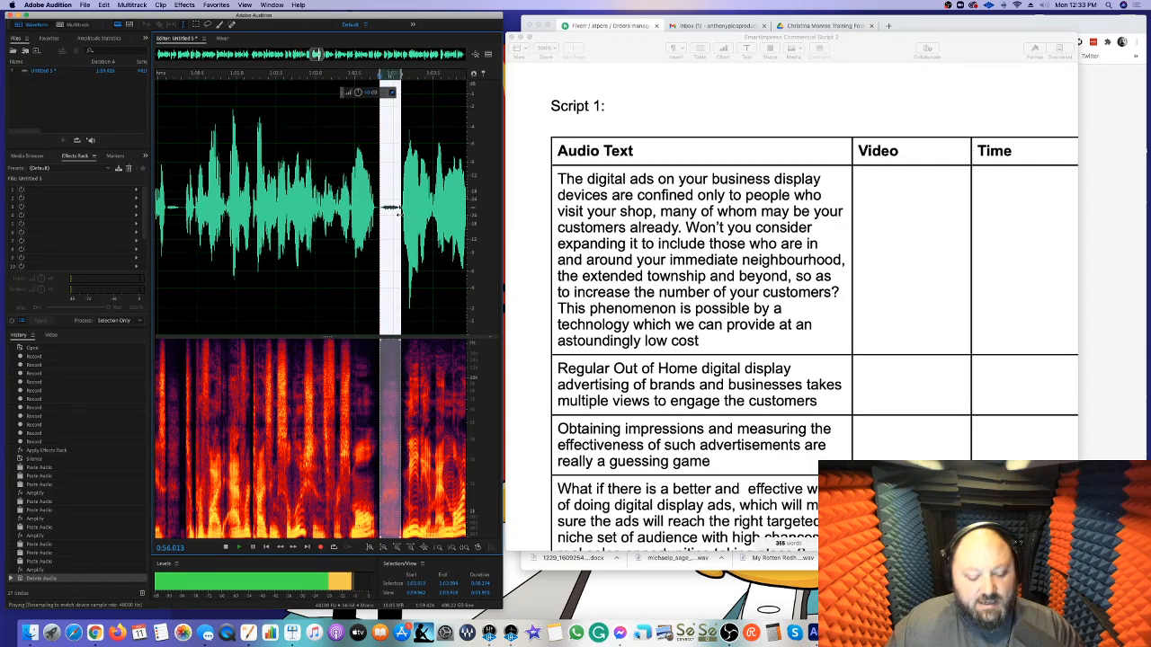
key(super+v)
scroll(400, 214, right, 5)
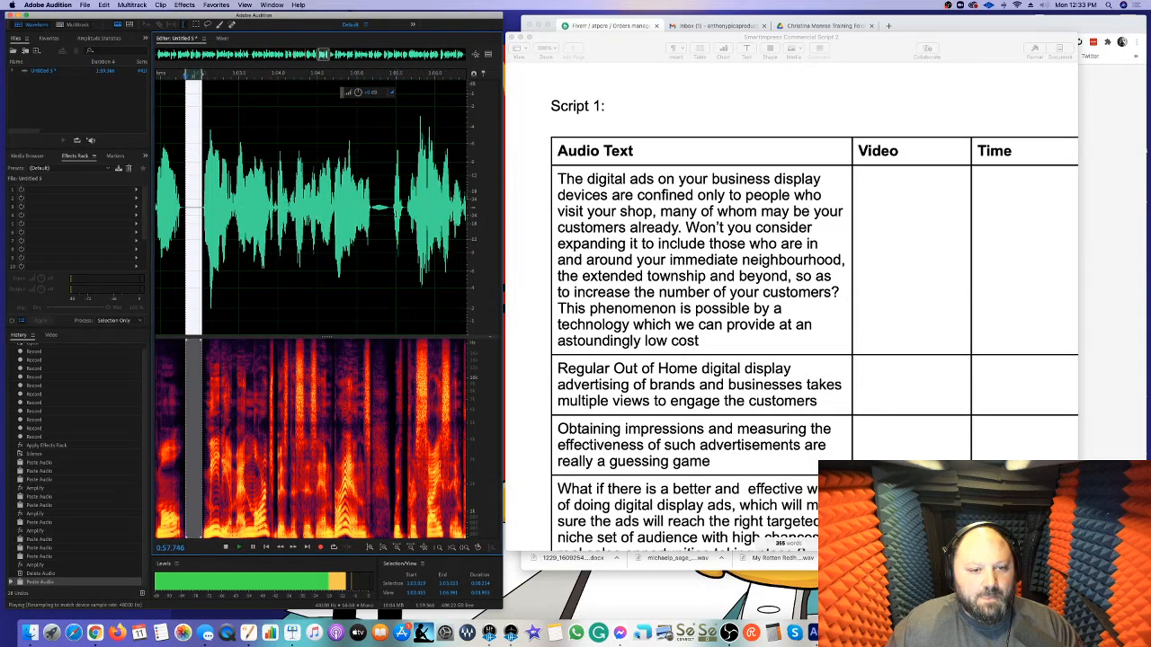
Replace the breath near 1:05.2 with the copied silence and delete about 0.17 s of the gap
drag(392, 213, 379, 216)
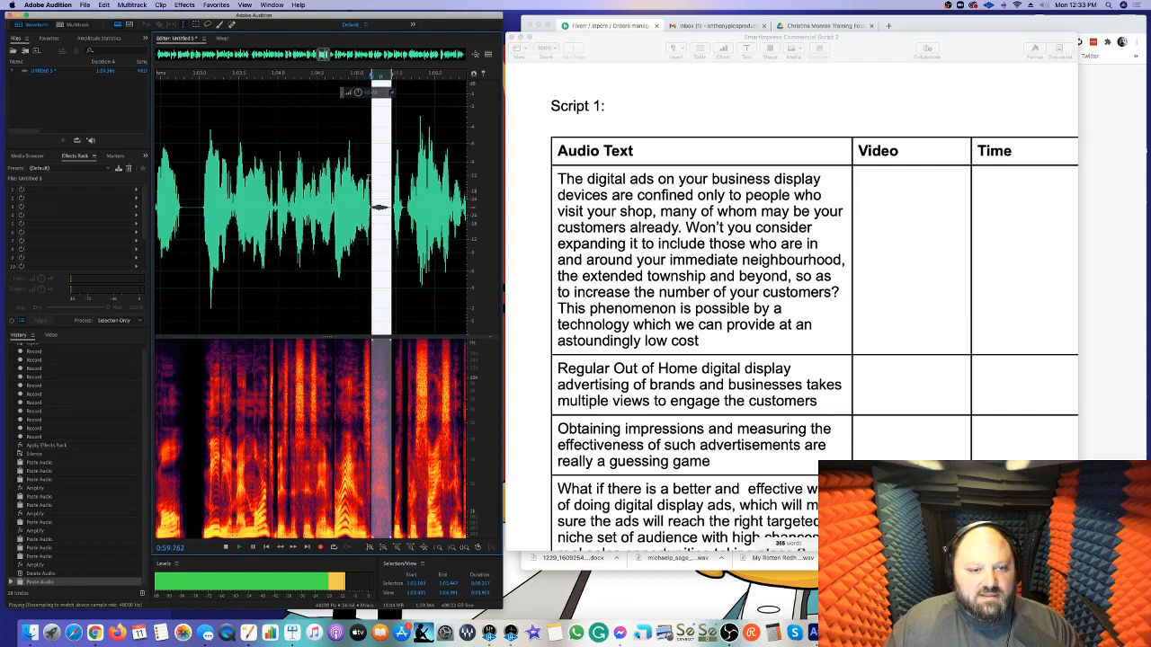
drag(356, 118, 357, 119)
scroll(425, 168, right, 4)
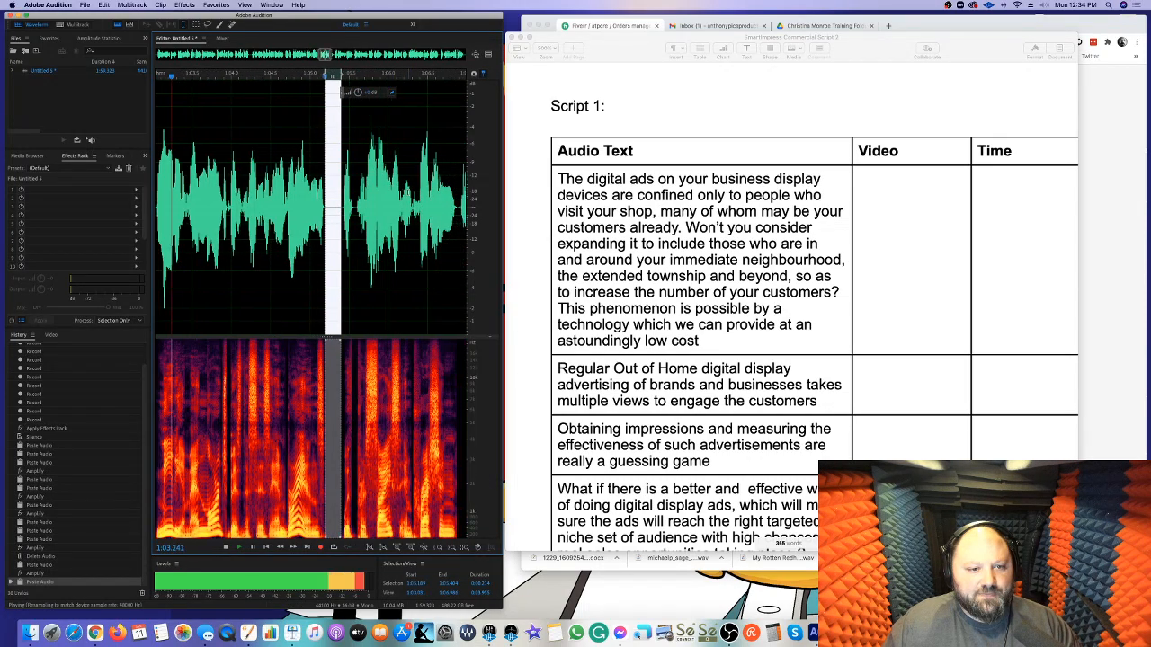
key(super+v)
drag(278, 208, 265, 207)
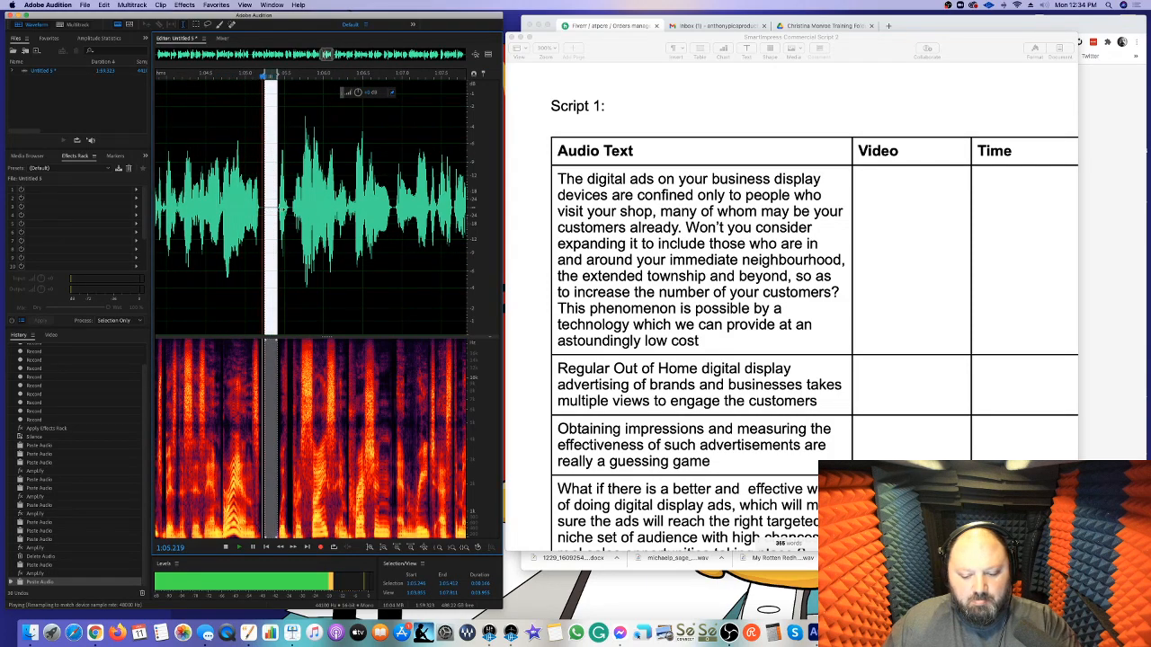
key(Delete)
Replace the breath near 1:08.6 with the copied silence
scroll(296, 205, right, 5)
scroll(346, 204, right, 2)
drag(360, 209, 337, 211)
key(super+v)
scroll(360, 209, right, 8)
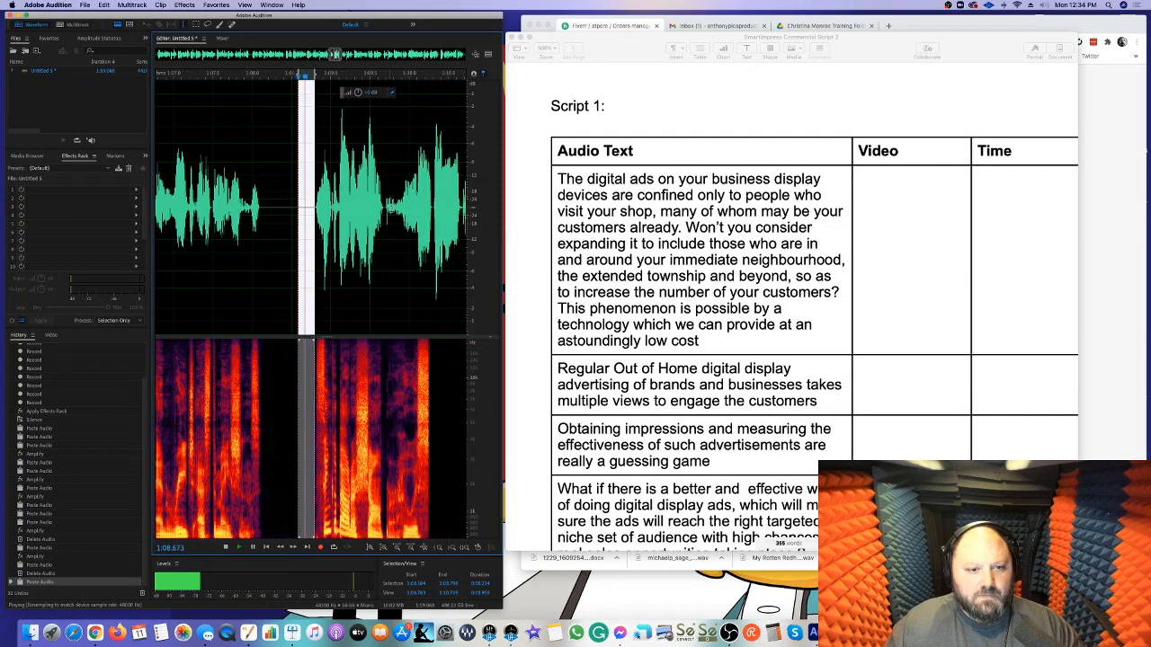
Reduce the gain of the breath near 1:13
scroll(384, 209, right, 2)
drag(410, 171, 384, 167)
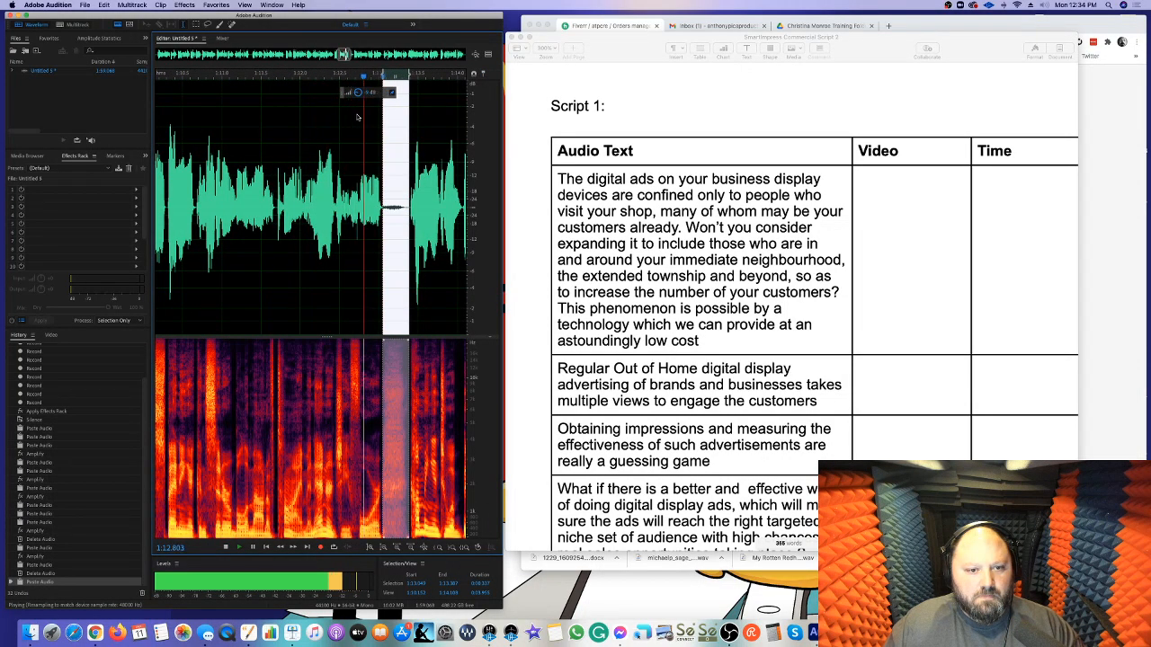
drag(357, 115, 357, 117)
click(346, 144)
Replace the breath between about 1:15.8 and 1:16.4 with the copied silence
scroll(345, 144, right, 9)
scroll(381, 192, right, 1)
drag(383, 194, 363, 212)
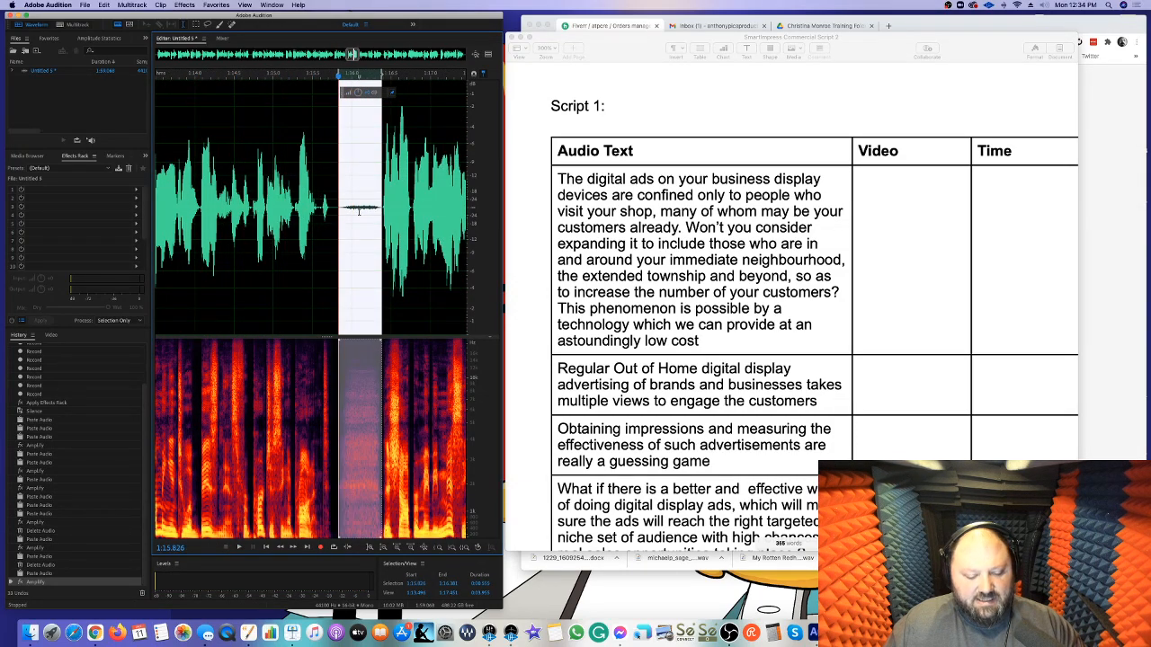
key(super+v)
Replace the breaths near 1:23.3 and 1:27 with the copied silence
scroll(352, 214, right, 2)
scroll(261, 216, down, 3)
click(183, 221)
key(space)
scroll(184, 221, right, 1)
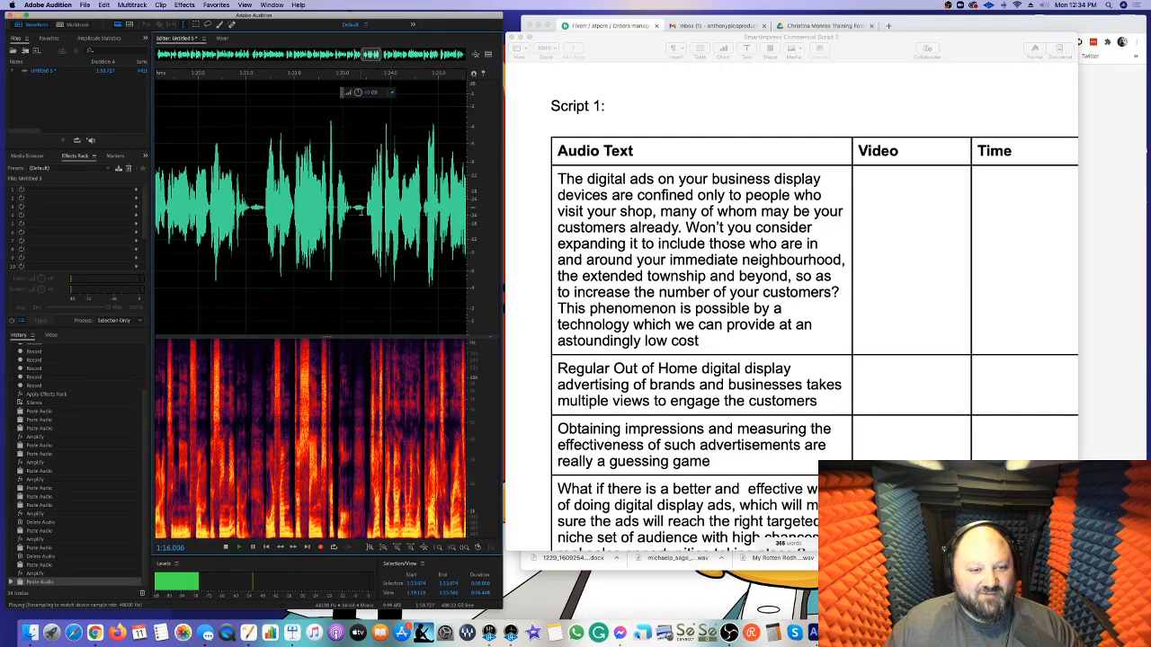
drag(365, 212, 353, 216)
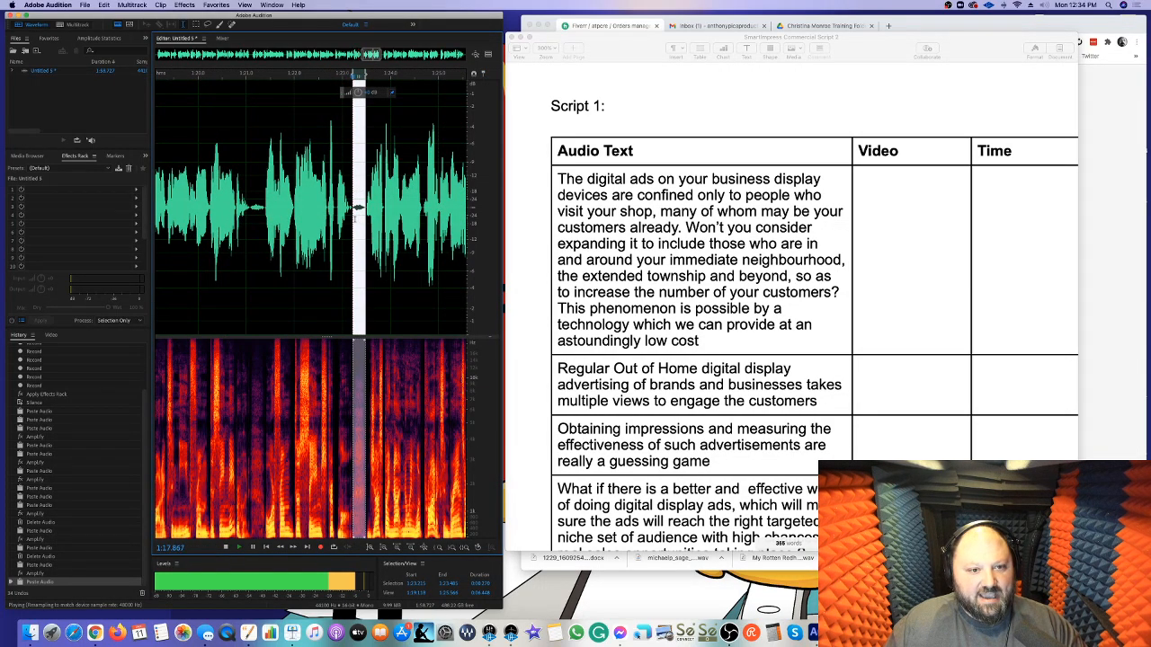
drag(334, 216, 322, 220)
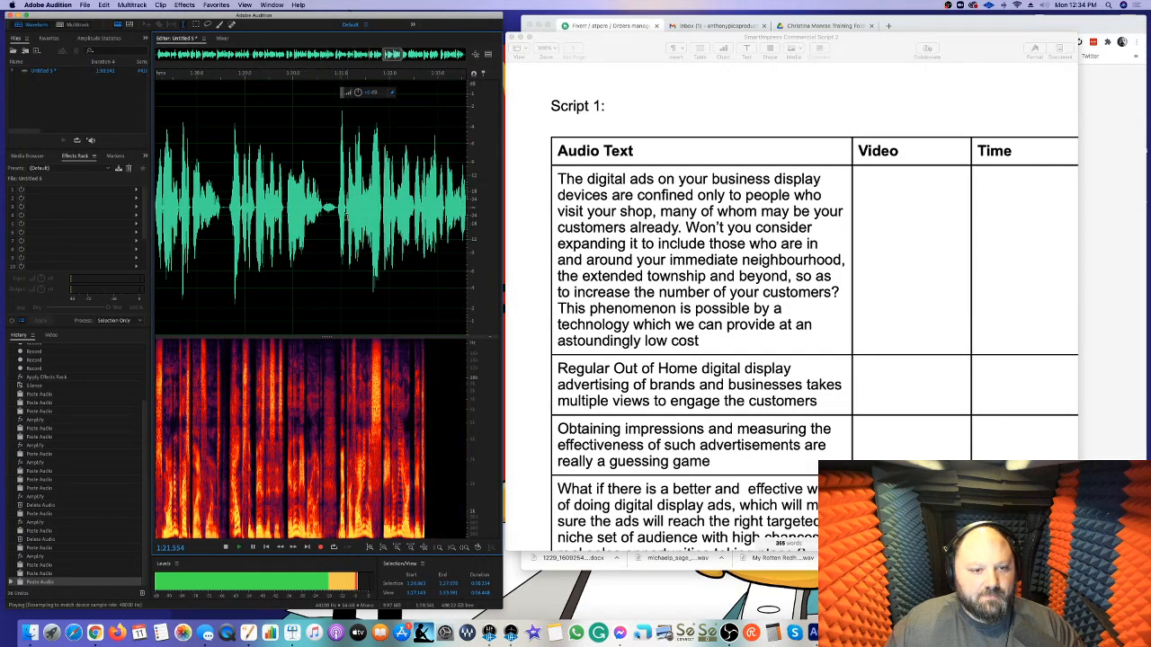
Reduce the gain of the breath between about 1:30.6 and 1:30.9
drag(317, 209, 311, 213)
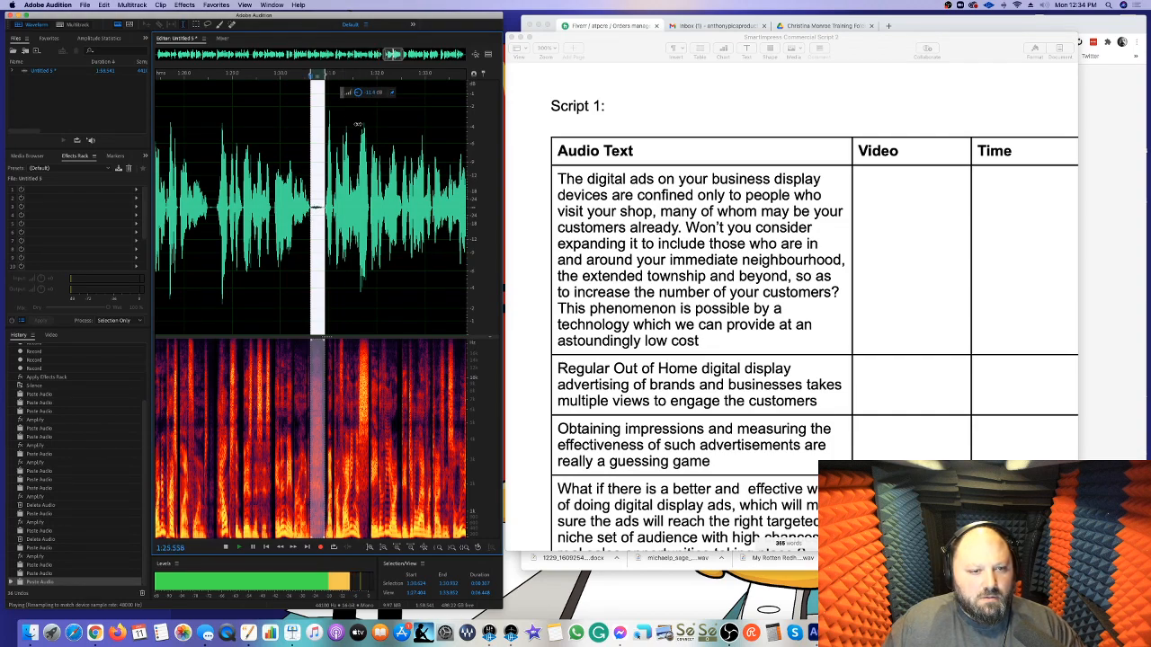
drag(358, 123, 358, 126)
click(351, 154)
Replace the next two breaths, up to the one near 1:36.3, with the copied silence
scroll(352, 153, right, 3)
drag(381, 208, 339, 217)
key(super+v)
scroll(379, 212, right, 3)
key(super+v)
scroll(376, 213, right, 5)
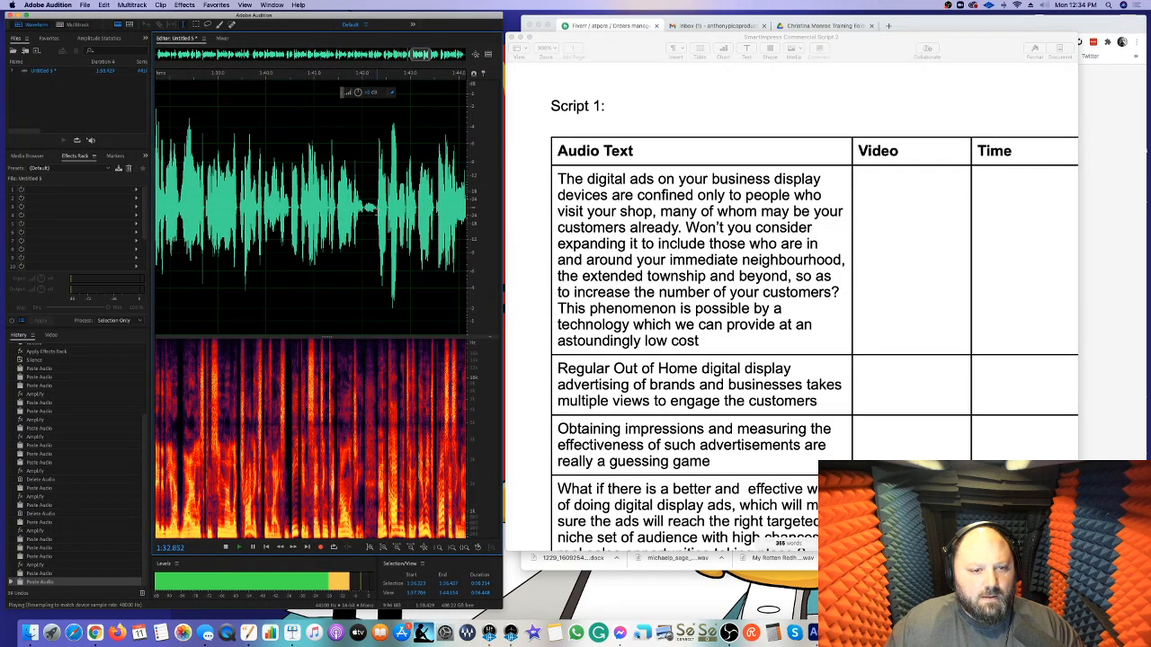
Reduce the gain of the breath between about 1:42.1 and 1:42.4
drag(376, 211, 363, 210)
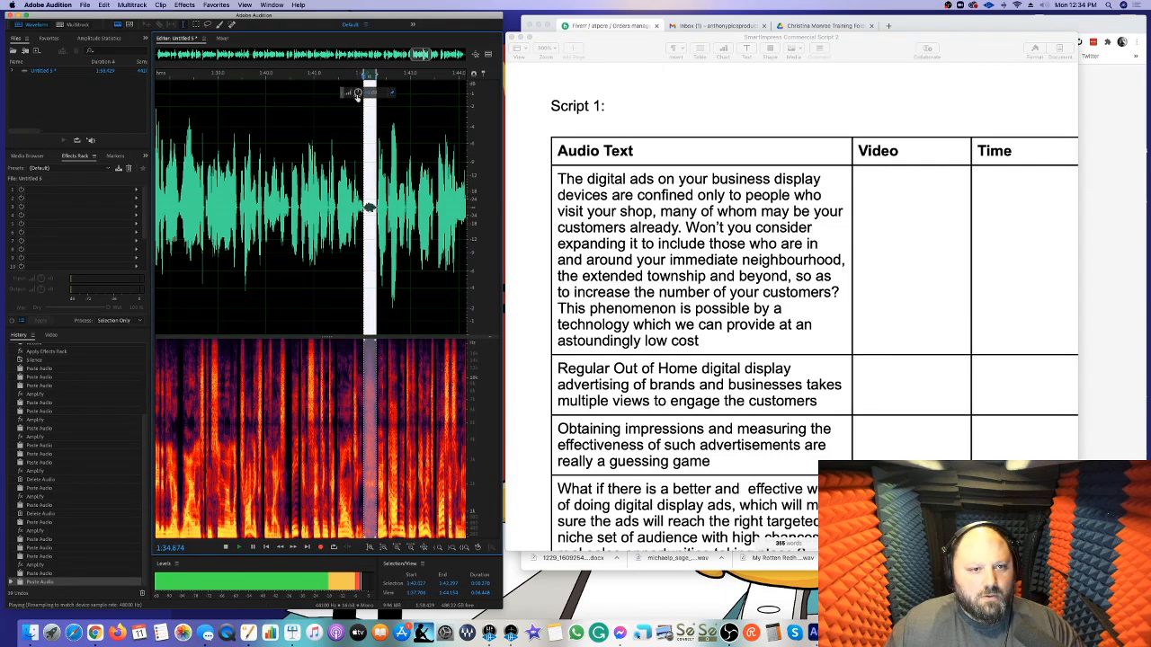
drag(357, 131, 357, 131)
click(400, 185)
scroll(391, 184, right, 5)
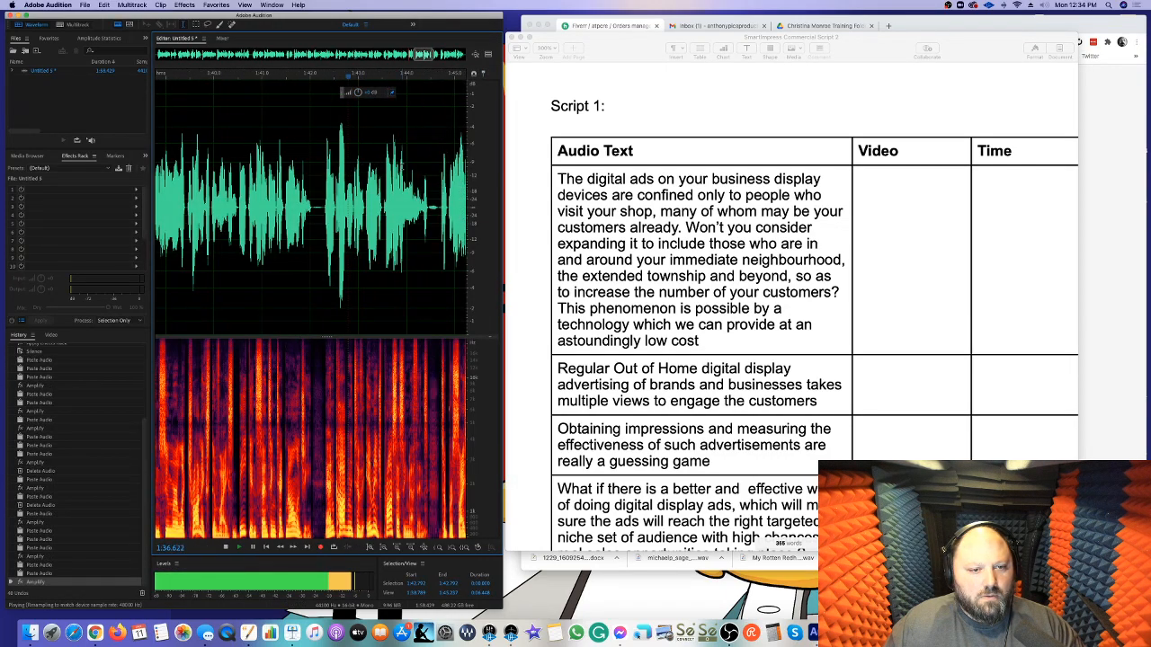
Replace the breath between about 1:44.5 and 1:44.7 with the copied silence
drag(393, 208, 384, 208)
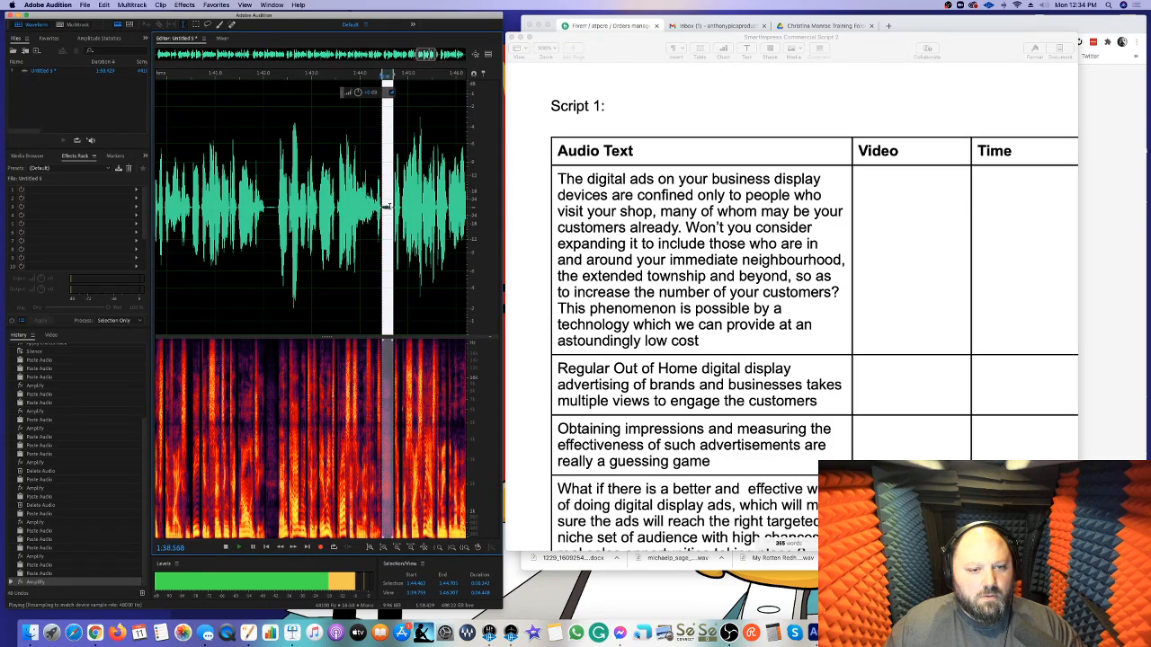
key(cmd+v)
scroll(392, 206, right, 5)
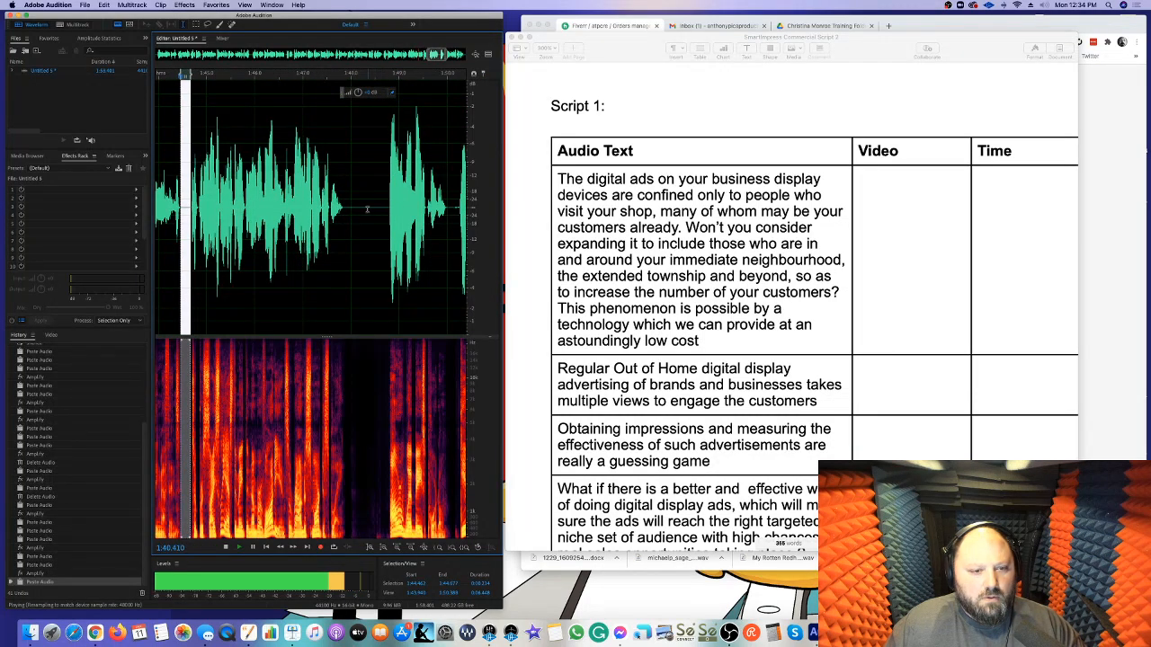
Reduce the gain of the pause near 1:48.3 and replace the following breath with the copied silence
drag(346, 209, 385, 197)
drag(360, 97, 380, 208)
scroll(387, 210, right, 3)
key(super+v)
scroll(395, 206, right, 4)
Replace one more breath with the copied silence and silence the tail after the final word near 1:57.4
scroll(389, 209, right, 4)
drag(383, 209, 525, 219)
key(super+v)
scroll(389, 209, right, 4)
key(s)
click(420, 204)
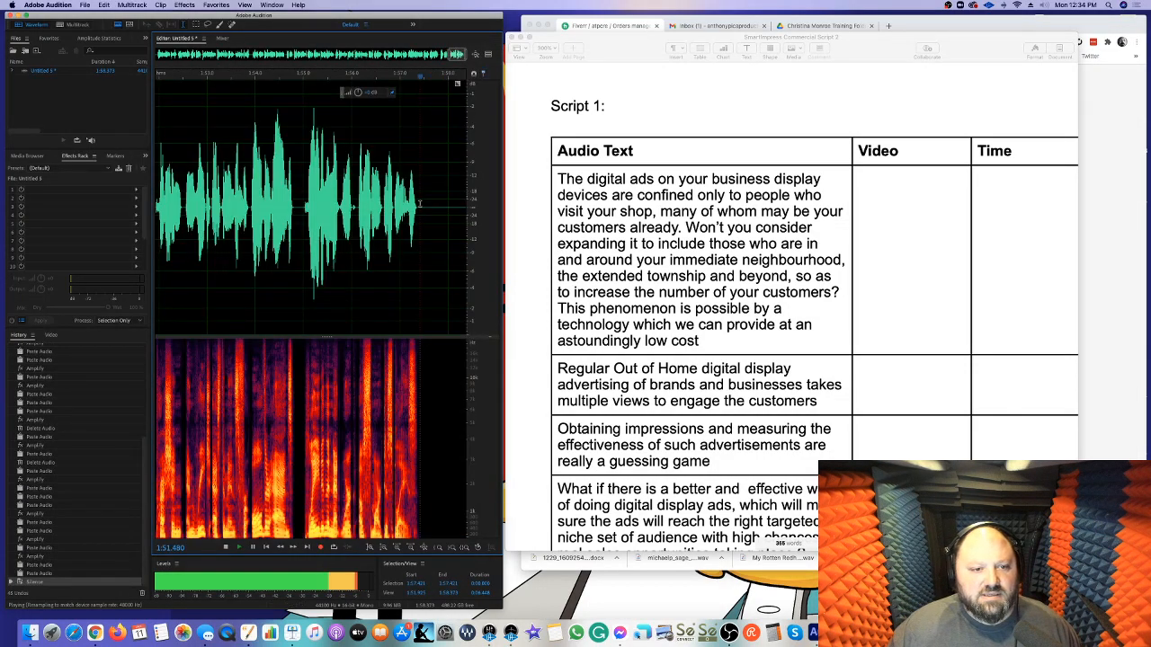
Listen to the end of the take and look over the whole edited waveform for remaining breaths and uneven pauses
scroll(419, 204, down, 5)
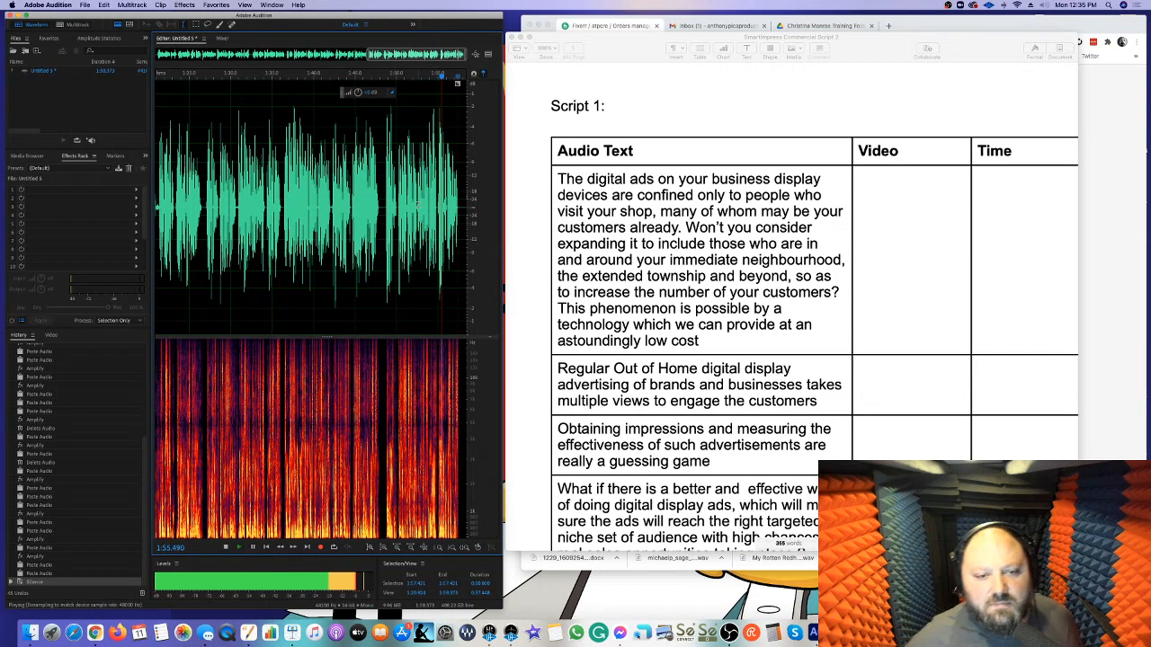
scroll(398, 209, down, 5)
key(space)
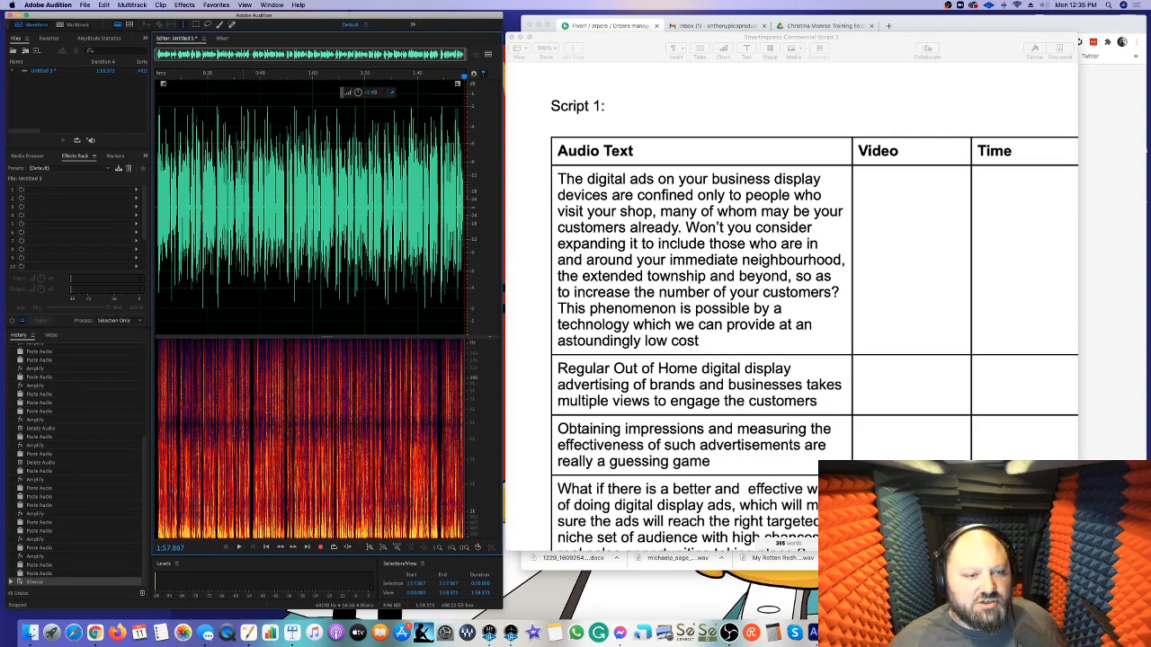
scroll(296, 181, up, 5)
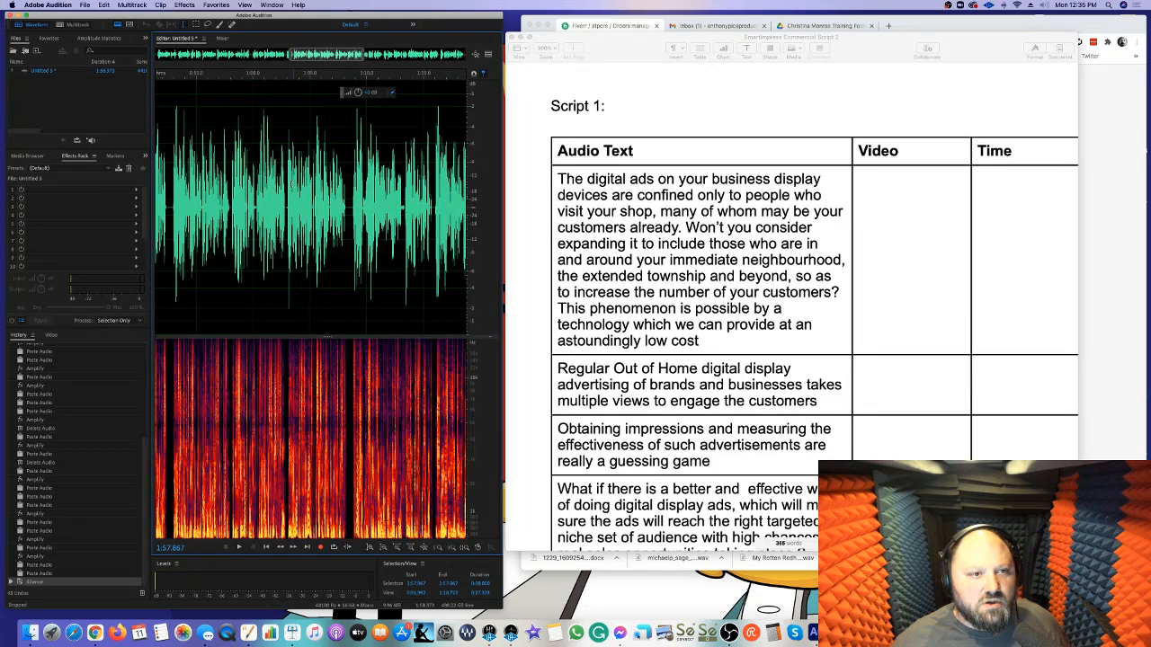
scroll(296, 181, right, 10)
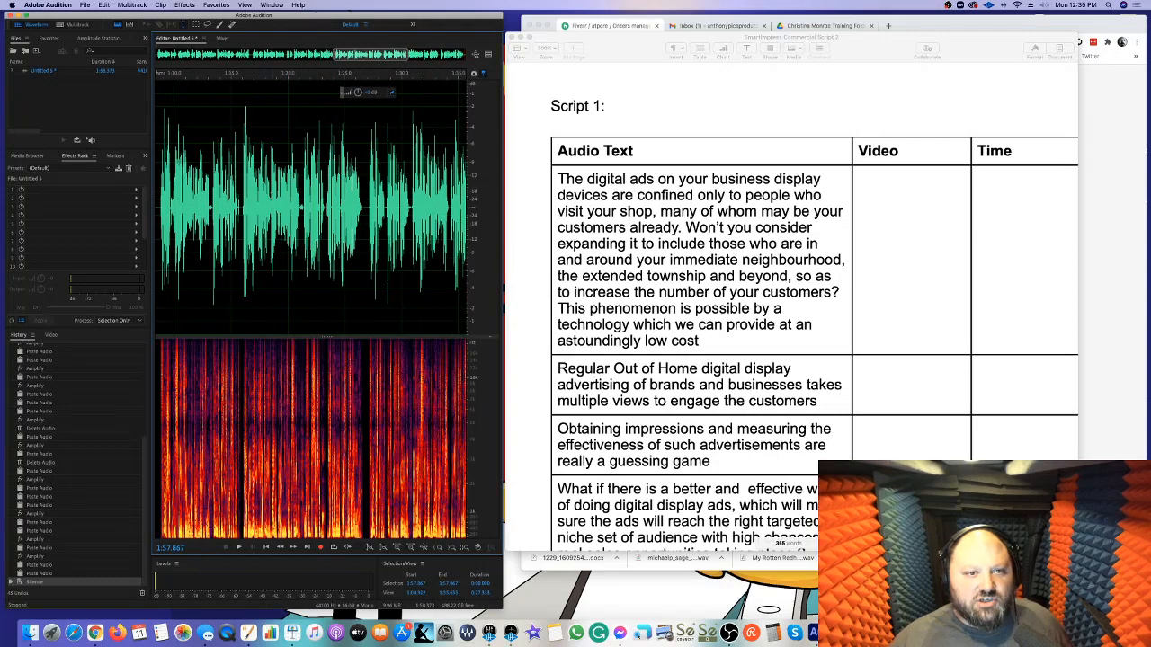
scroll(271, 196, left, 10)
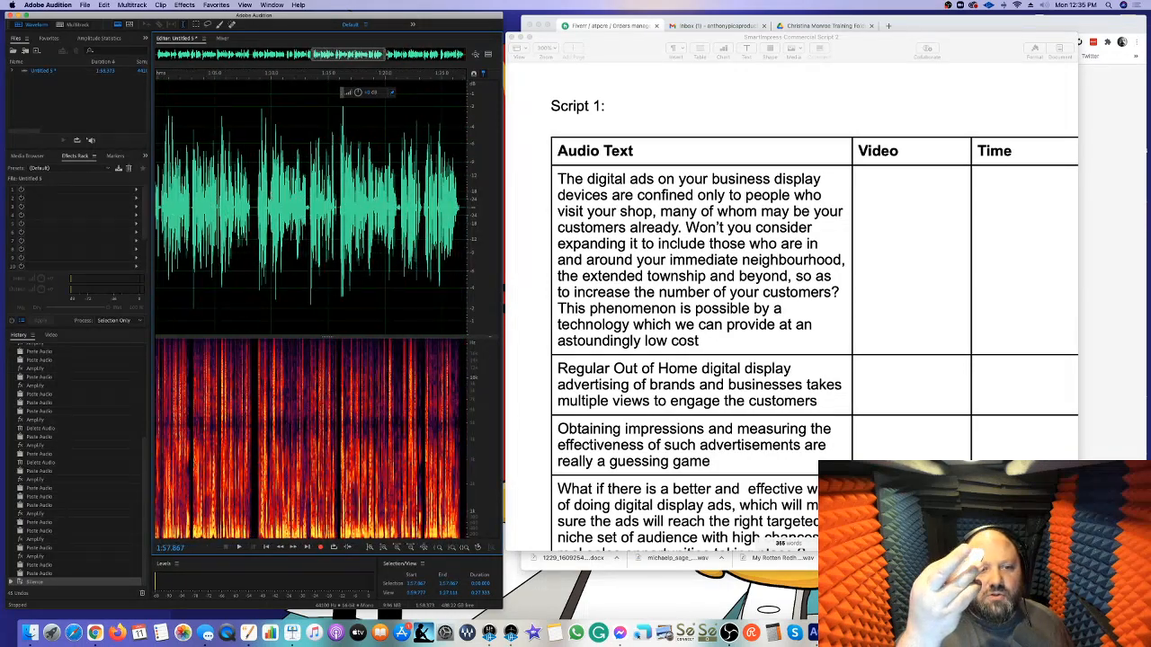
scroll(311, 207, left, 8)
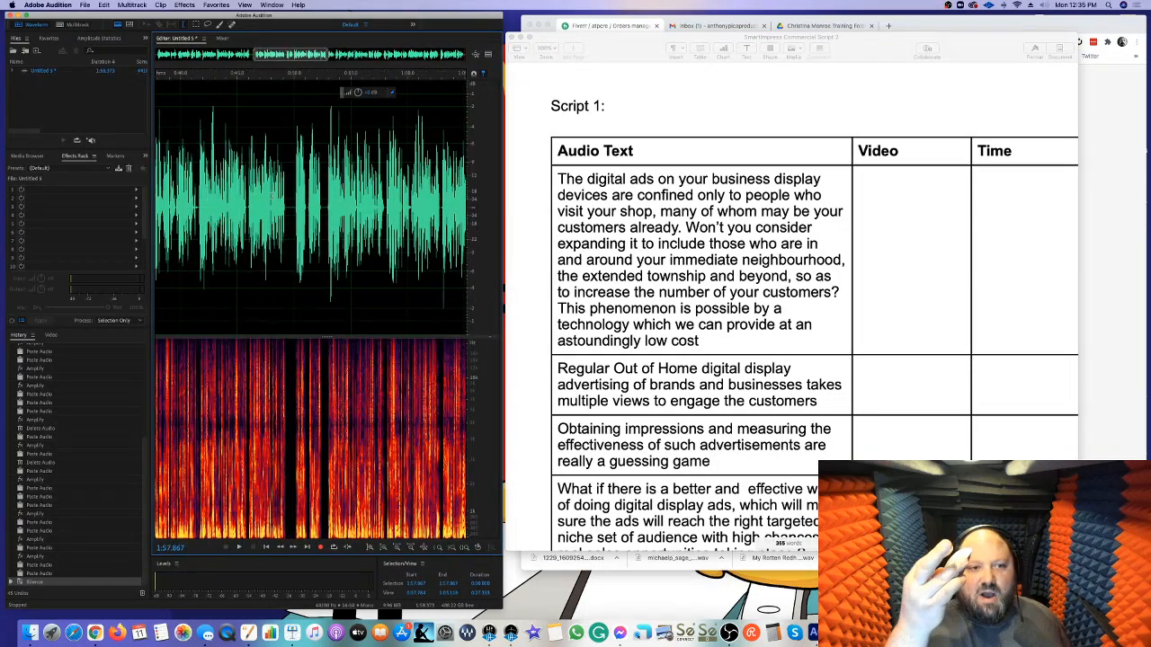
scroll(311, 207, right, 10)
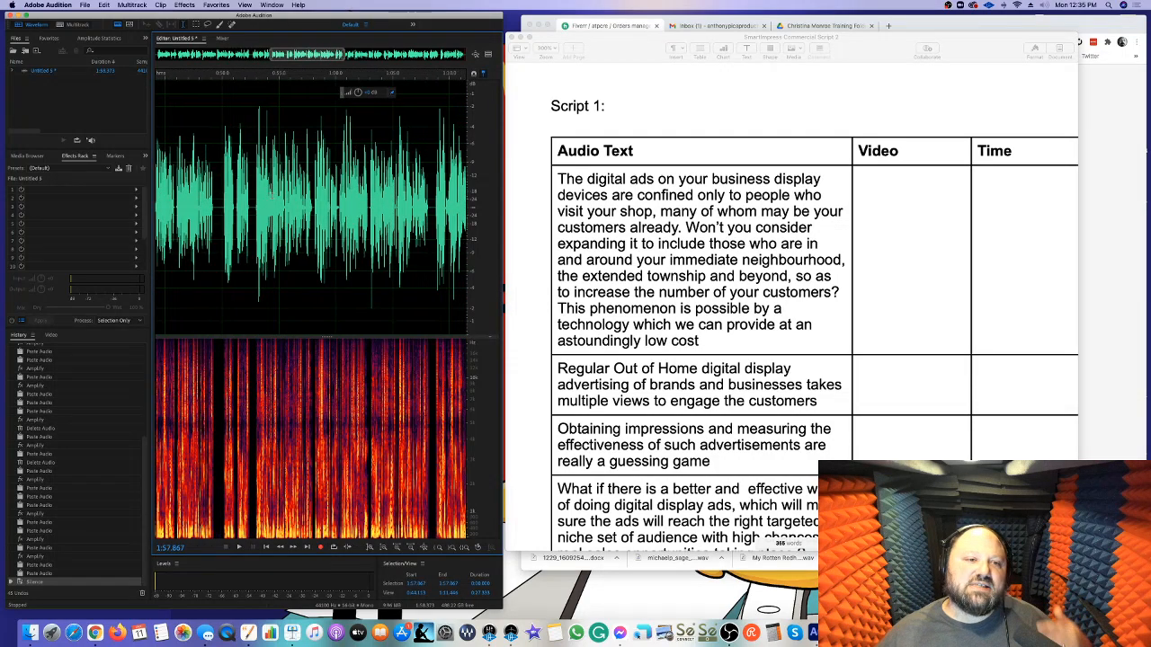
scroll(282, 193, down, 5)
click(279, 197)
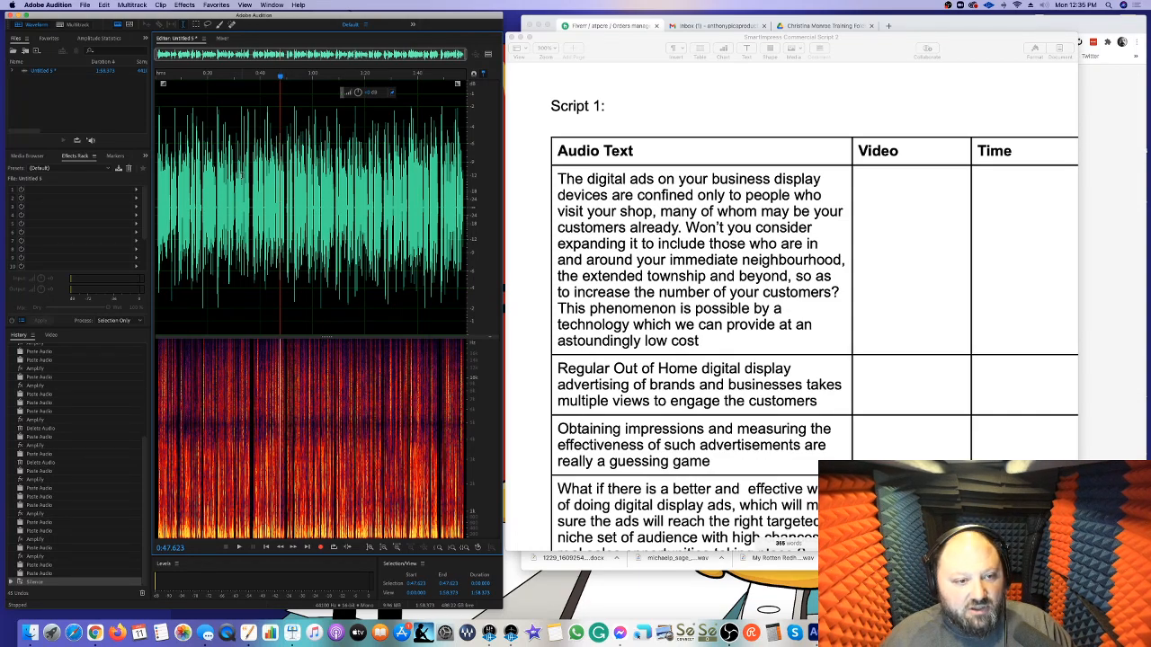
Start saving the recording under a new name in the /Volumes/Backup Files/Fiverr 1-11-21 folder
key(super+shift+s)
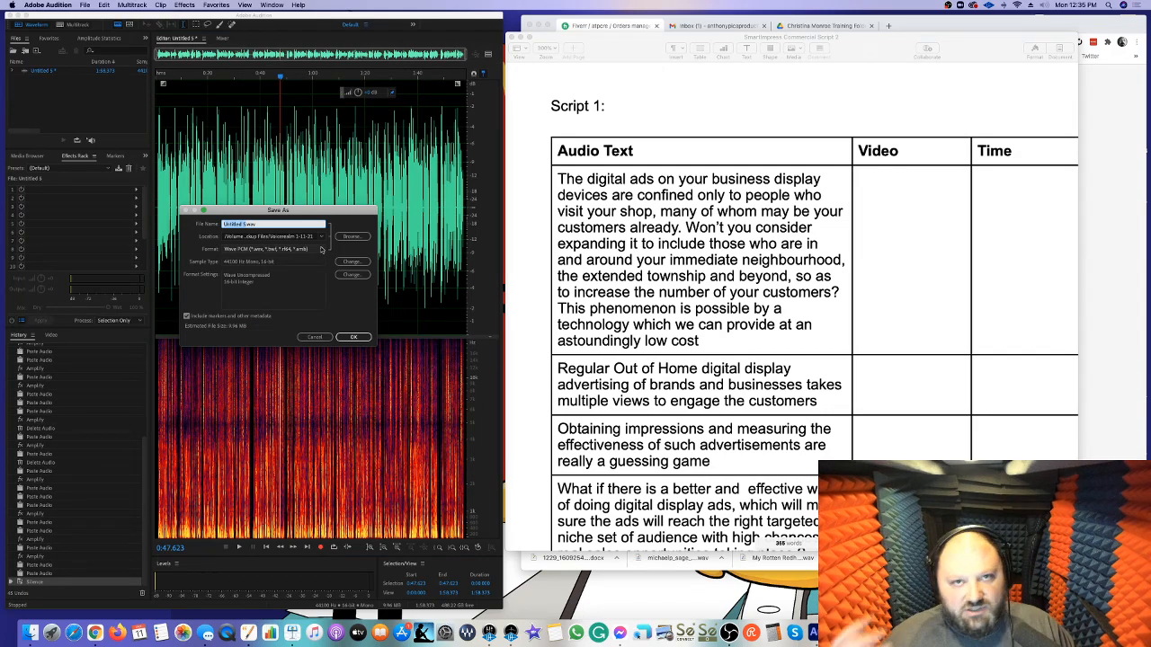
click(321, 236)
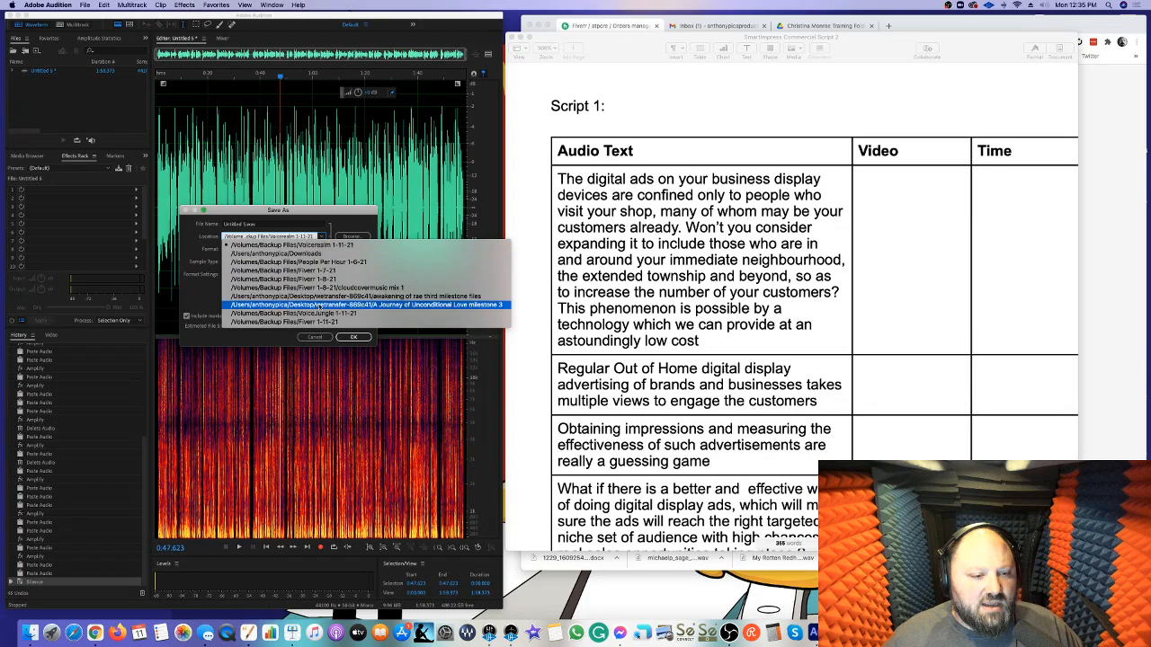
click(297, 321)
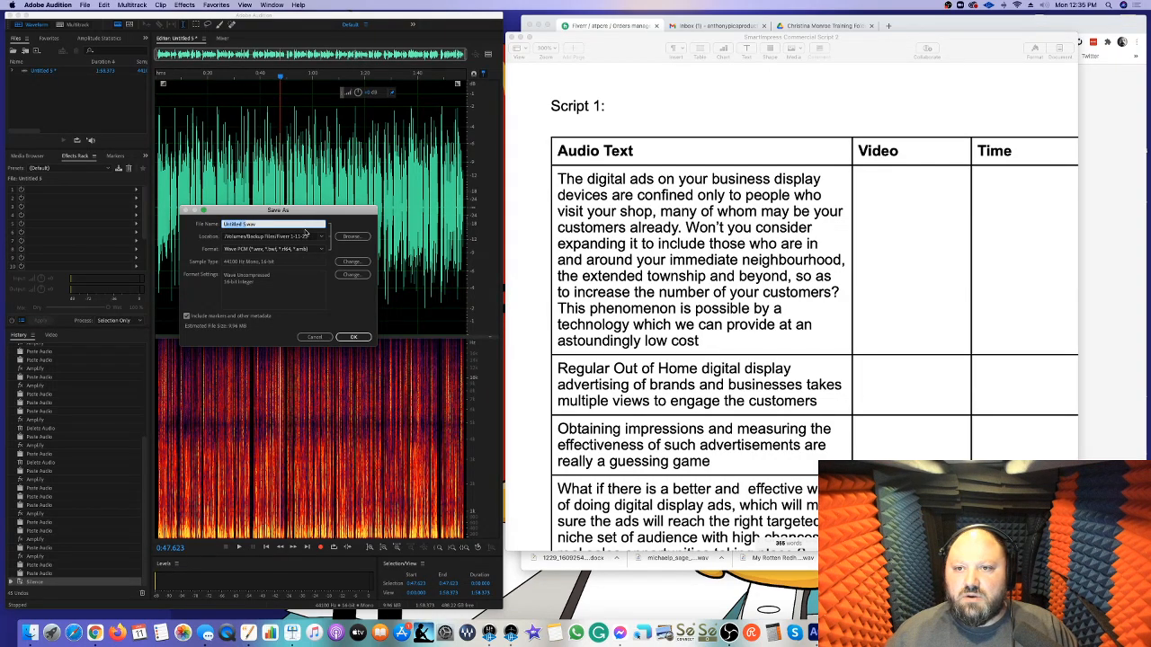
Name the file SmartImpress_atpcre_1-11-21.wav and save it as Wave PCM
text(rtImpress)
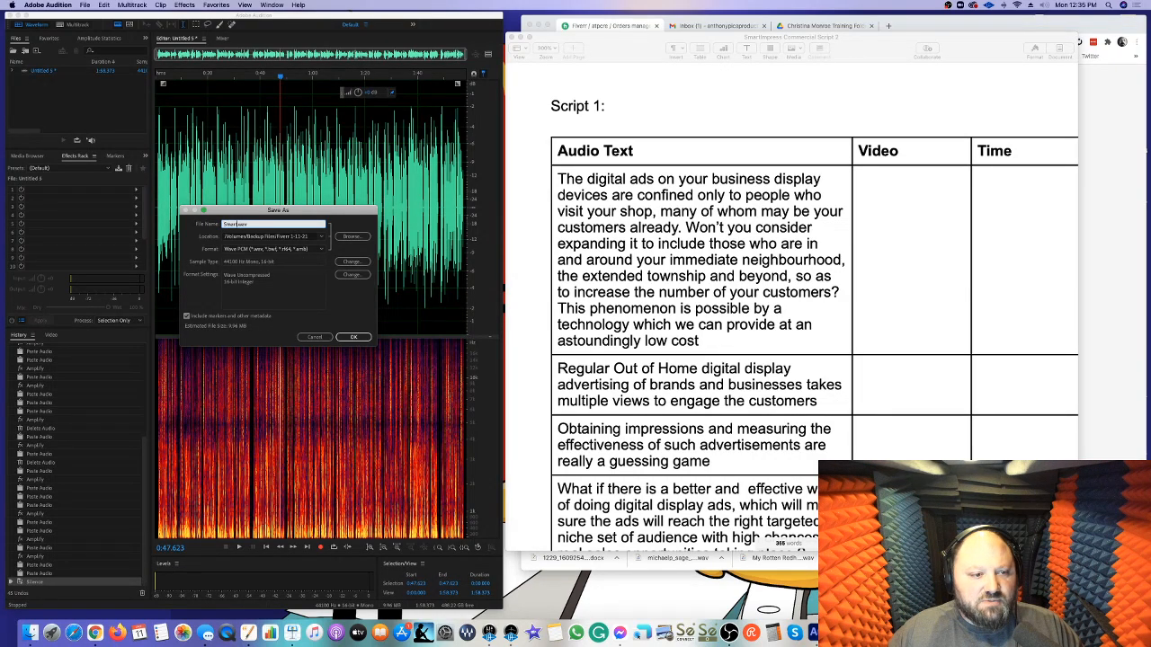
text(_atpcre_1)
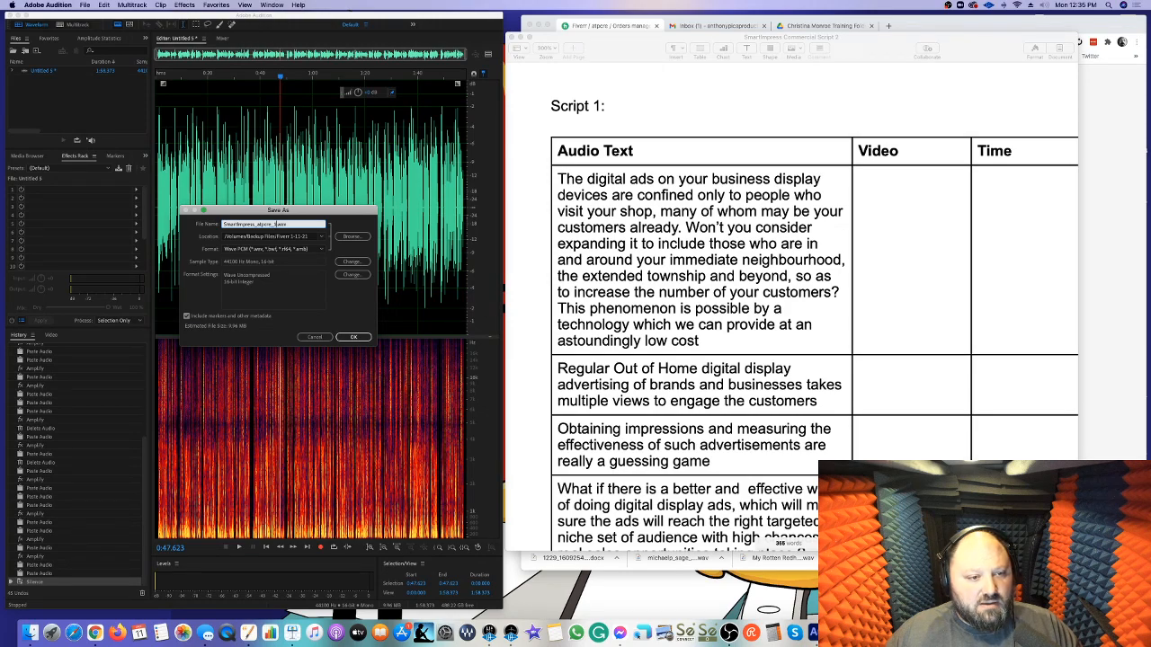
text(-11-21)
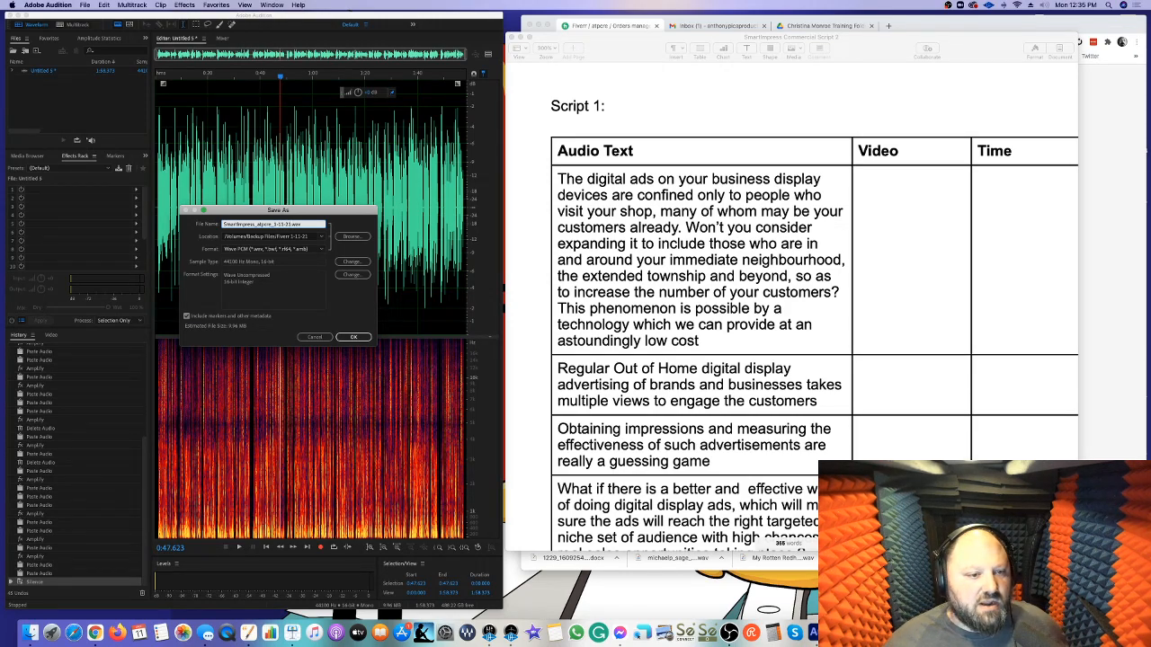
click(353, 337)
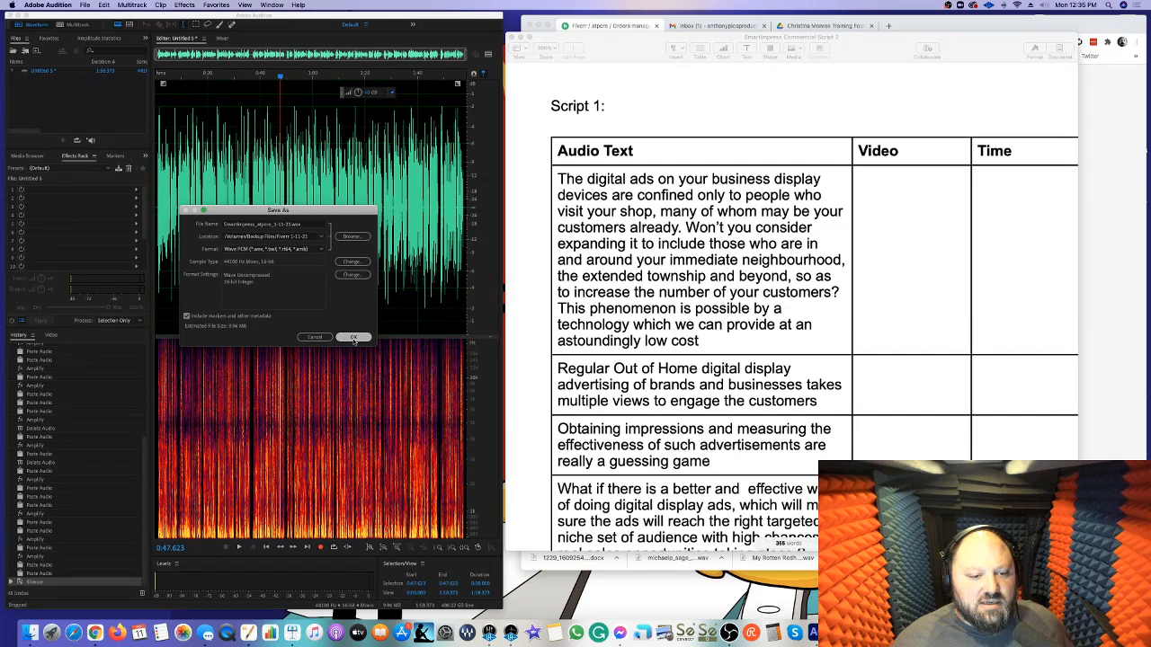